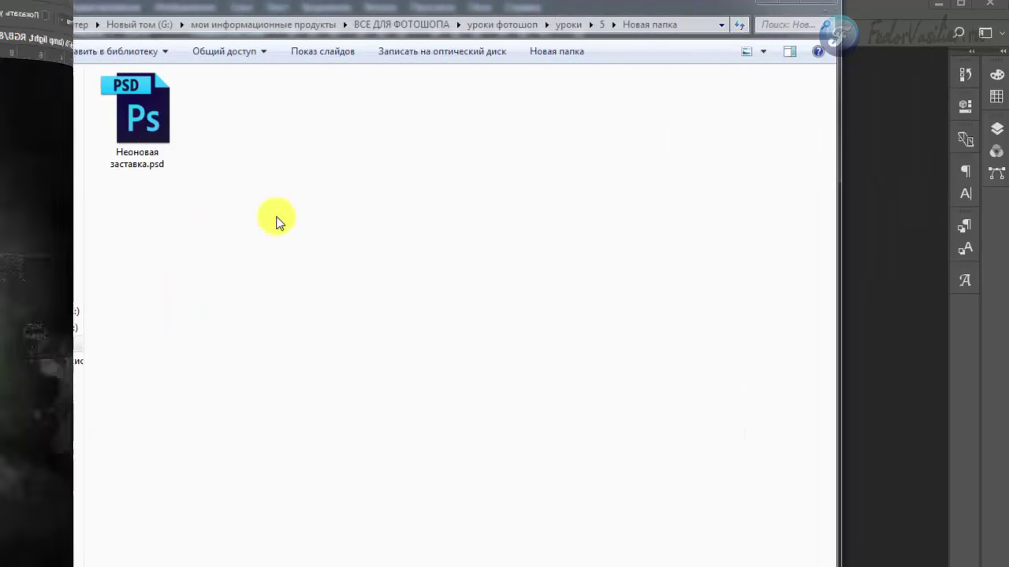
Open Неоновая заставка.psd from Explorer in Photoshop, keeping its embedded sRGB colour profile
left_click(156, 132)
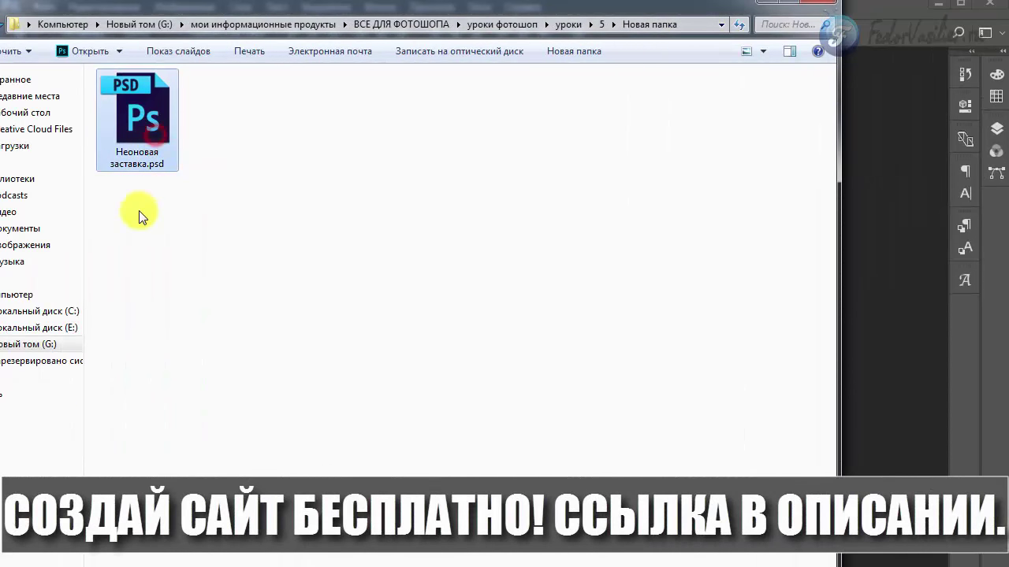
double_click(149, 123)
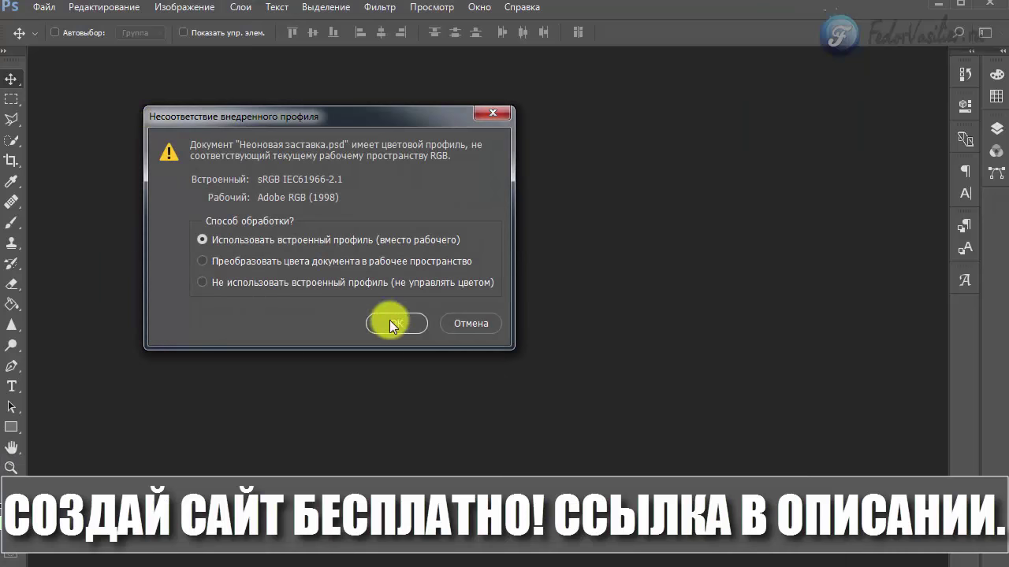
left_click(398, 323)
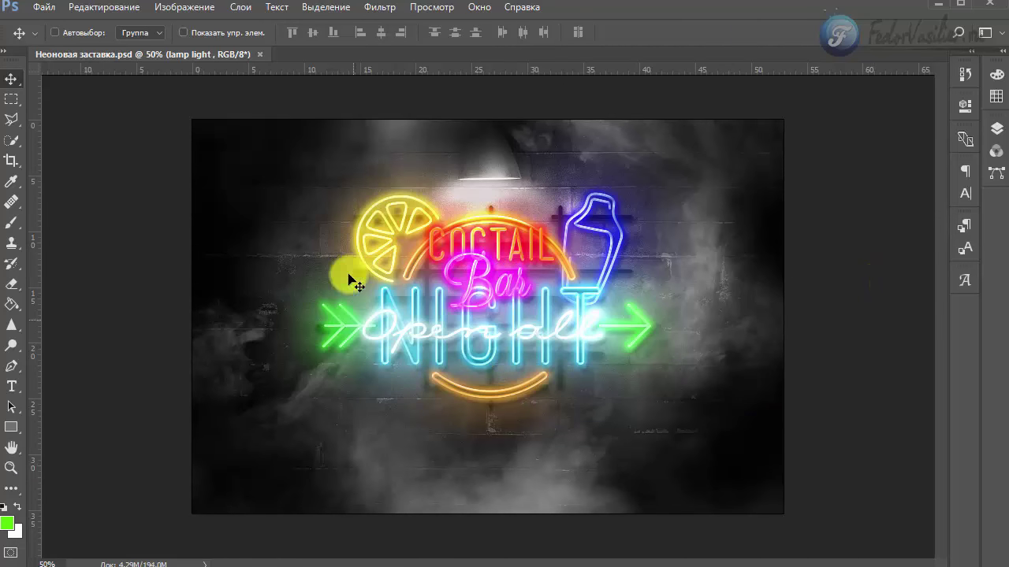
Expand the Color and Layers panels and compare the brick-wall bg layer hidden and shown
left_click(995, 51)
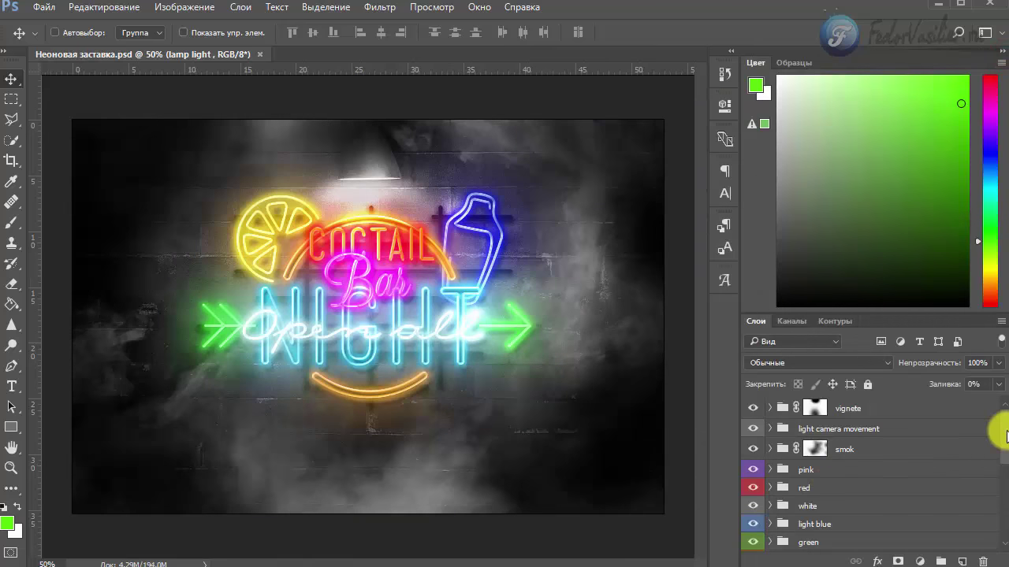
left_click_drag(1006, 436, 1004, 513)
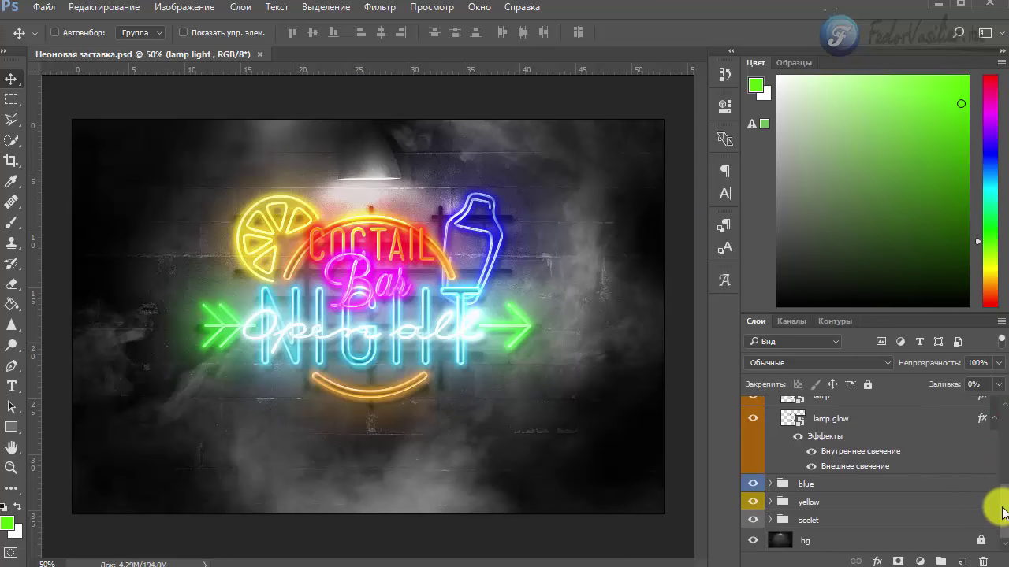
left_click(809, 541)
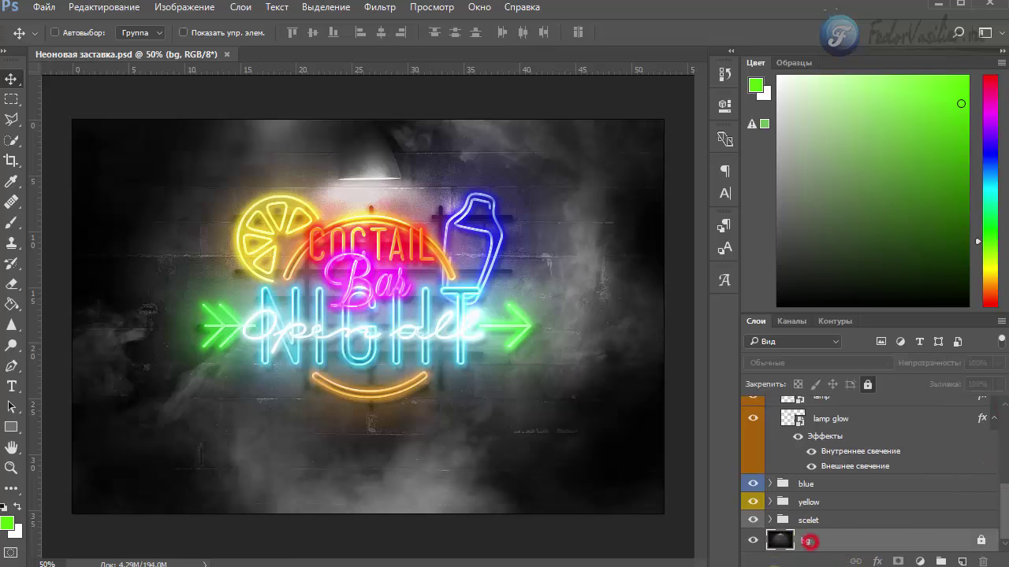
left_click(752, 541)
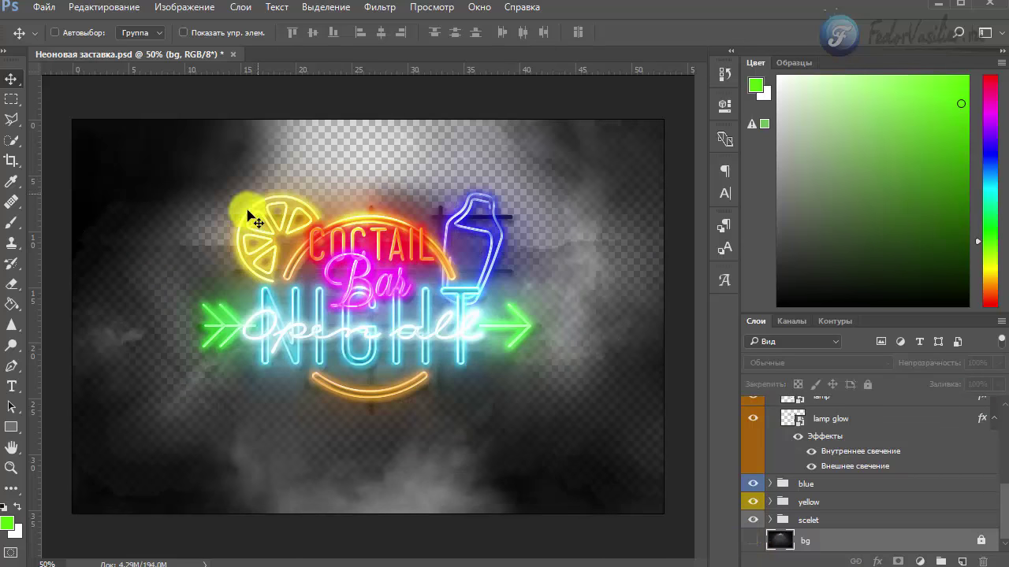
left_click(752, 539)
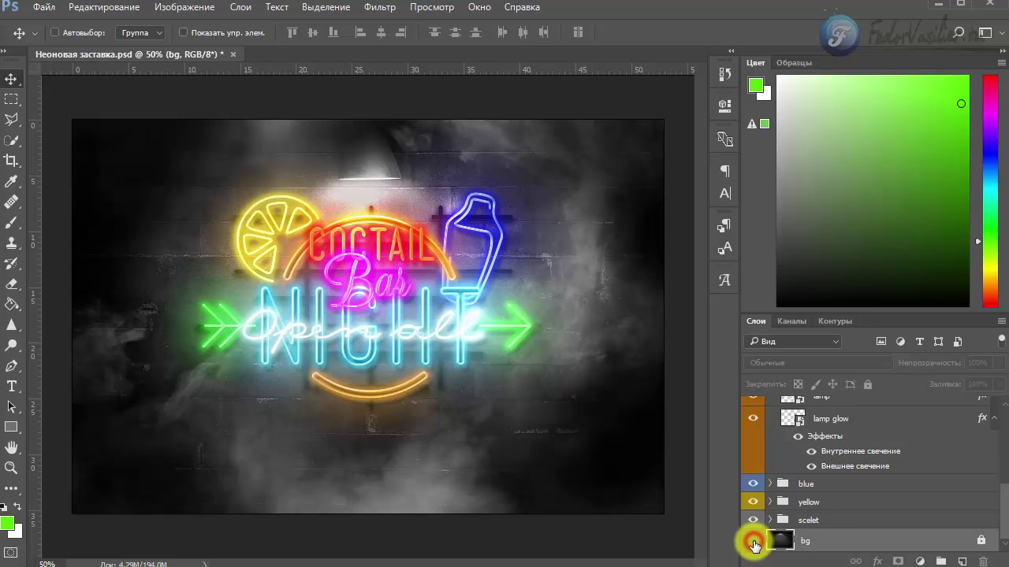
left_click(753, 542)
left_click(754, 541)
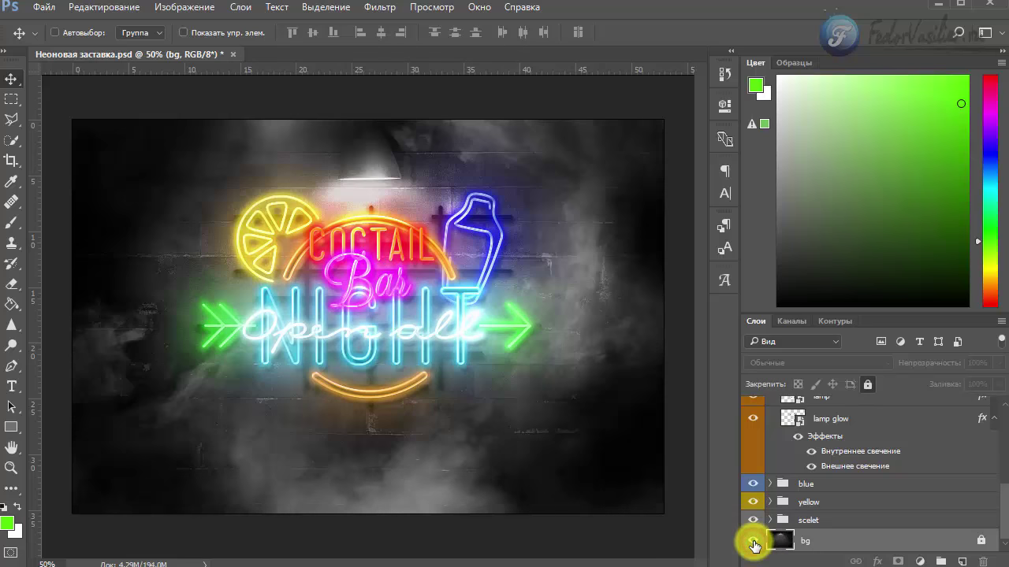
left_click(753, 541)
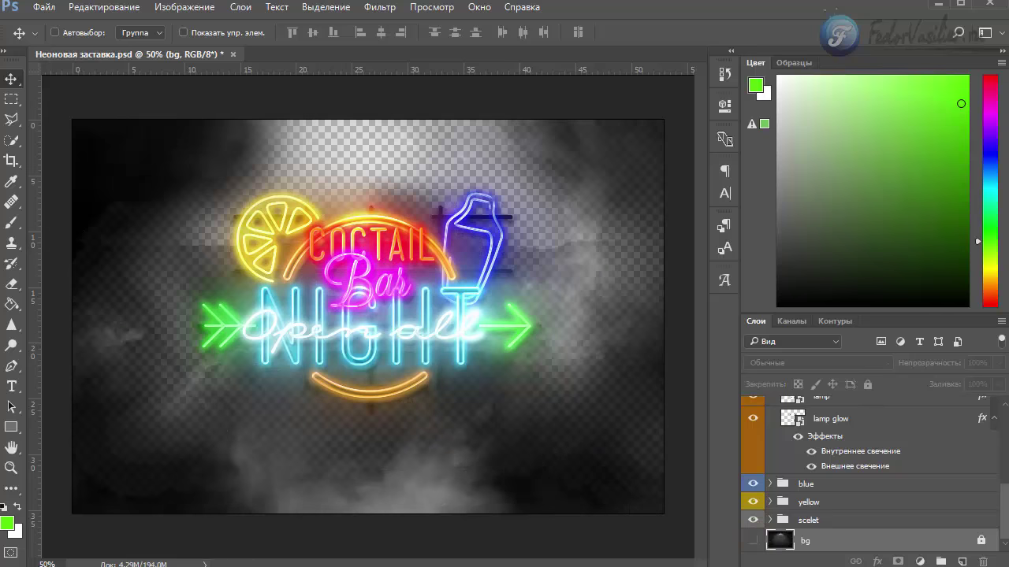
left_click(754, 542)
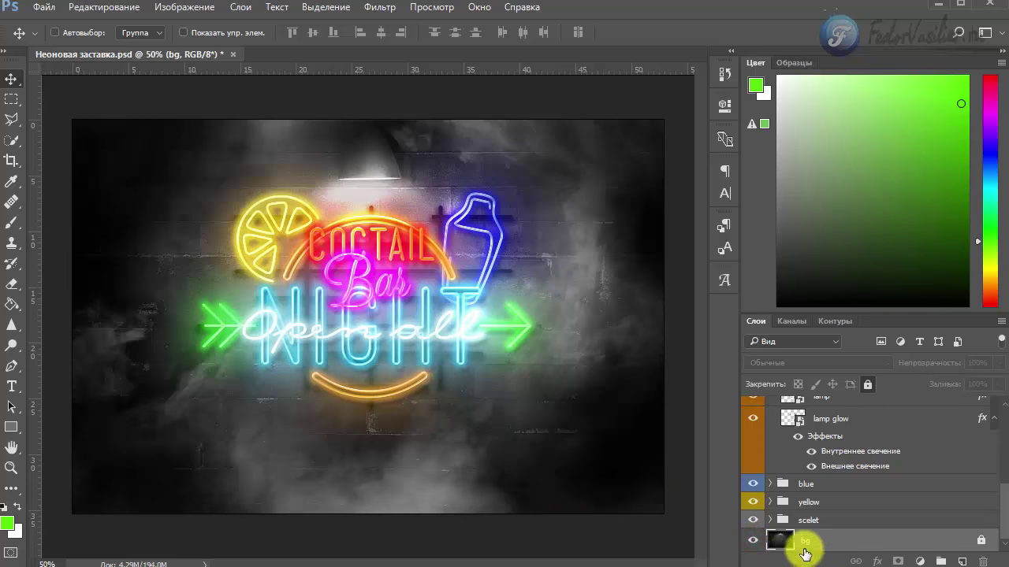
Check the scelet frame lines and yellow lemon neon by toggling them, then select the yellow group
left_click(754, 521)
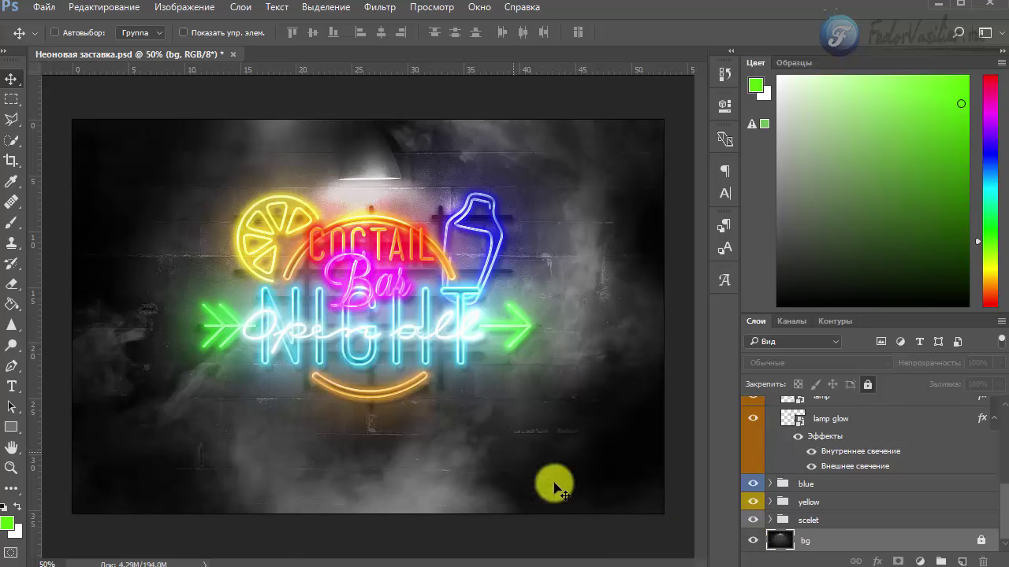
left_click(752, 521)
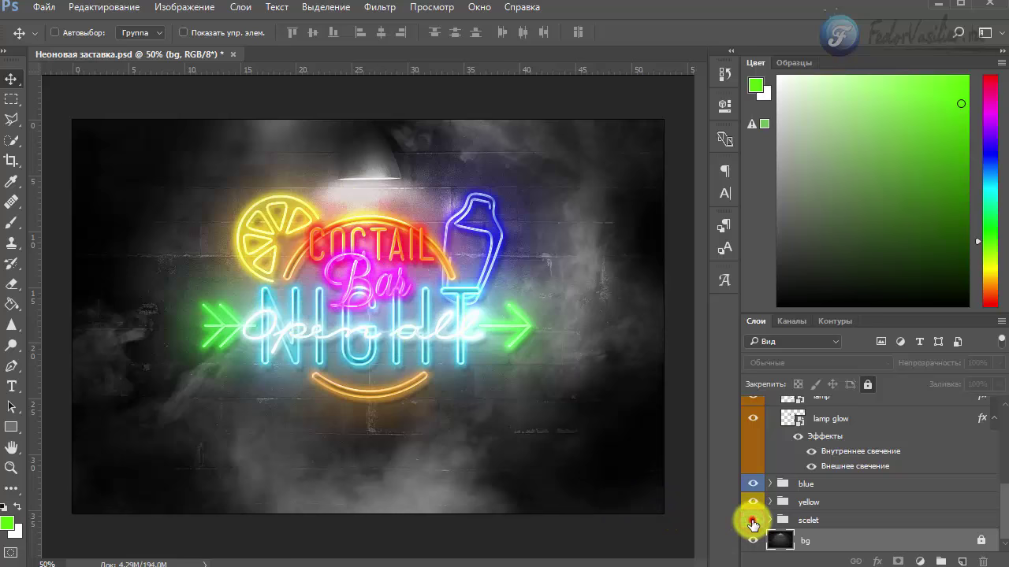
left_click(752, 521)
left_click(752, 502)
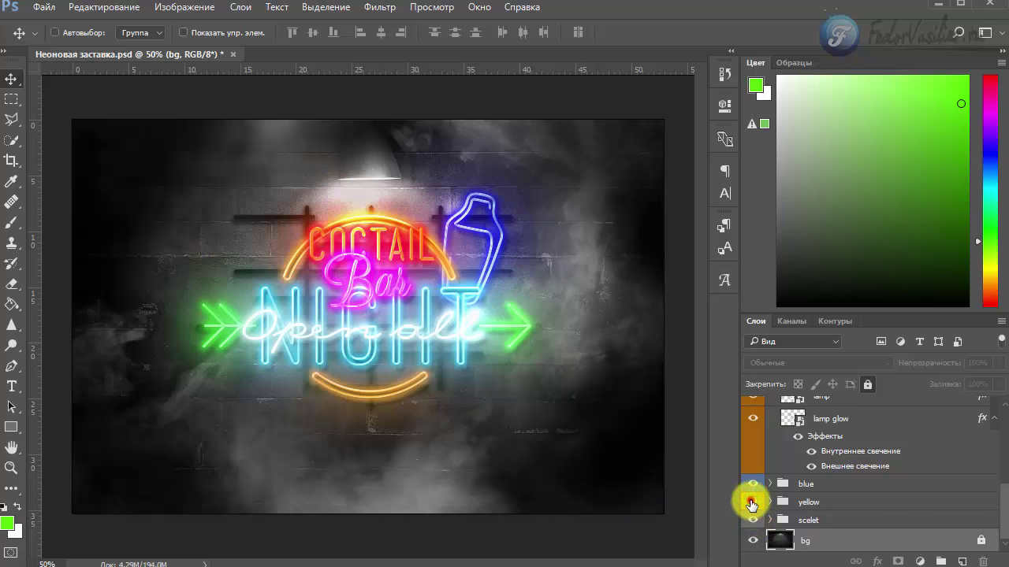
left_click(752, 503)
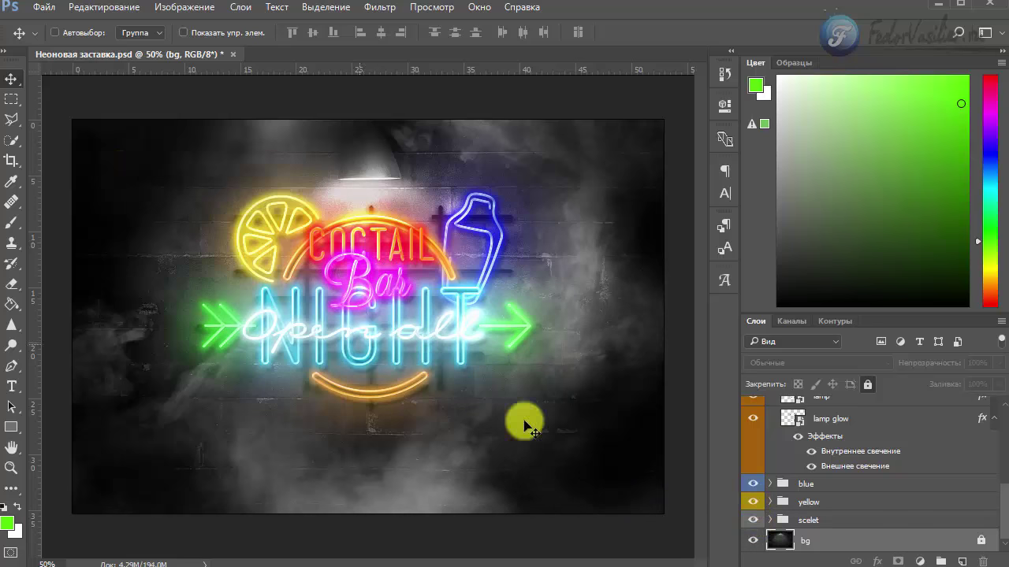
left_click(797, 505)
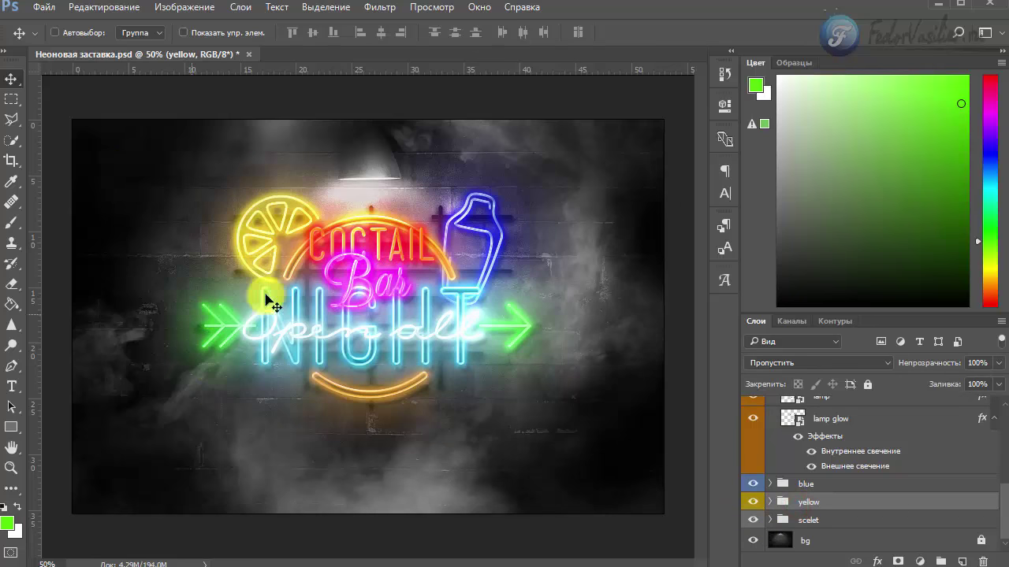
Expand the yellow group and compare the lemon's lamp light glow hidden and shown
left_click(751, 504)
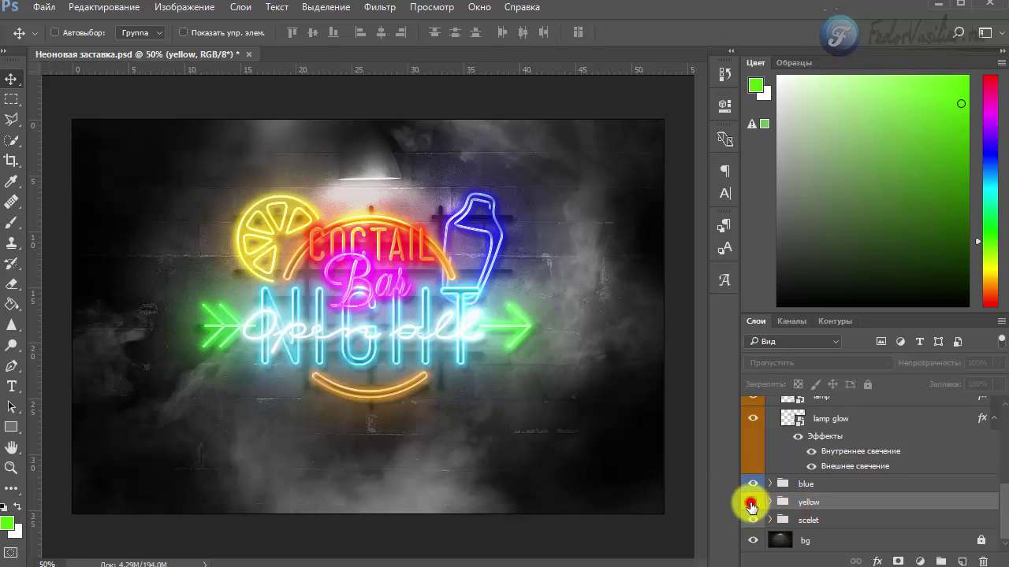
left_click(751, 505)
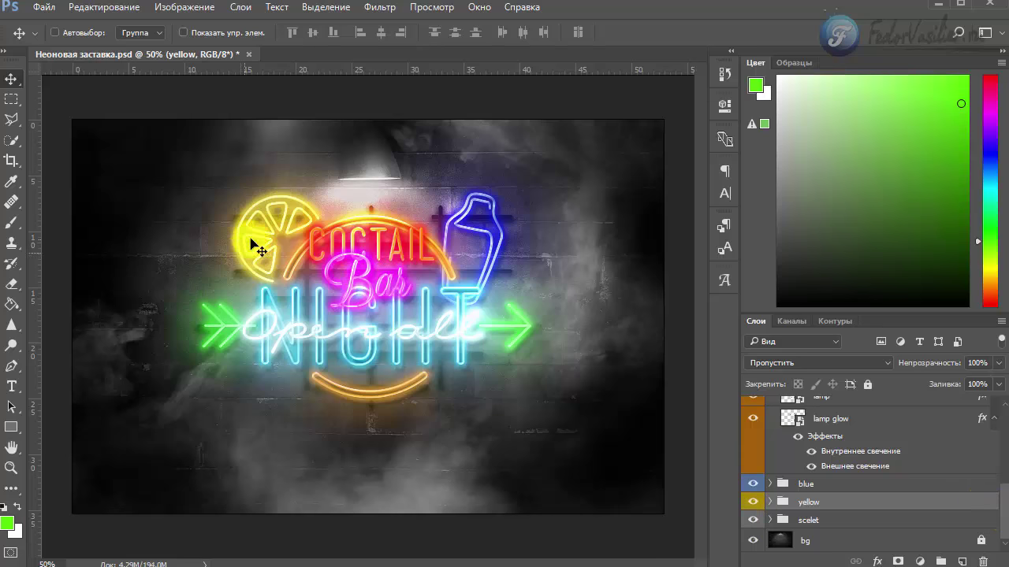
left_click(532, 446)
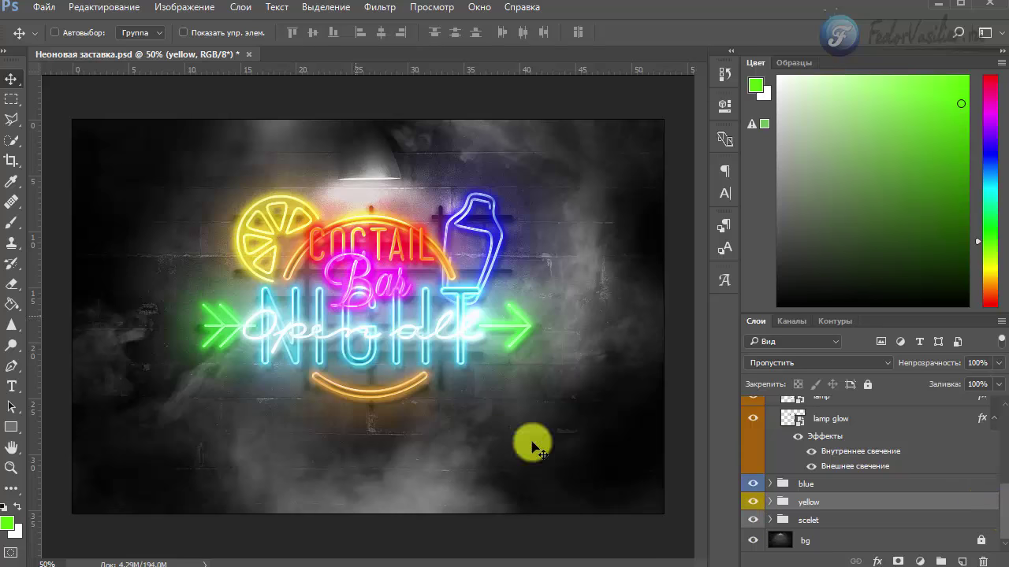
left_click(769, 503)
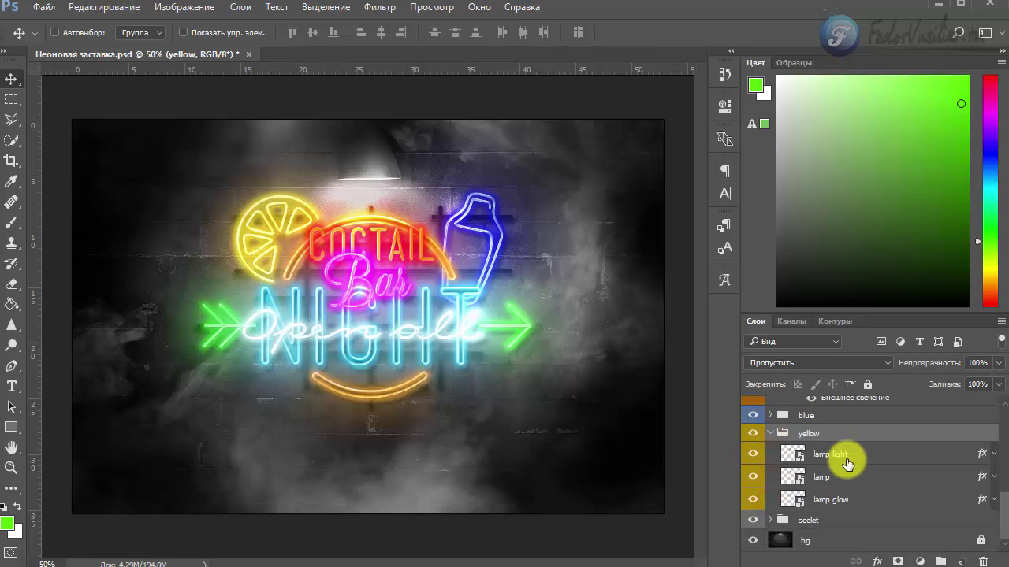
left_click(751, 455)
left_click(751, 455)
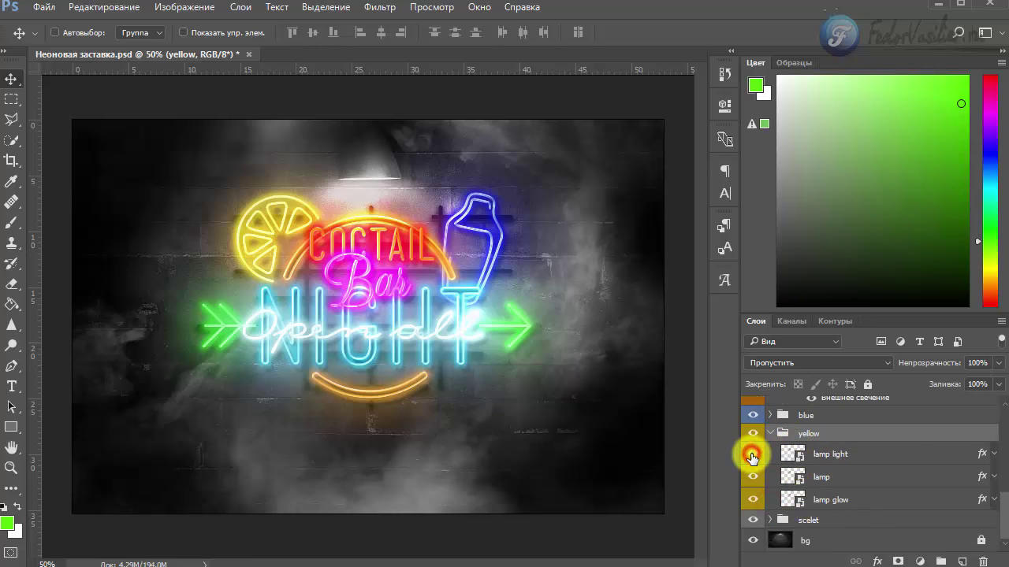
left_click(752, 455)
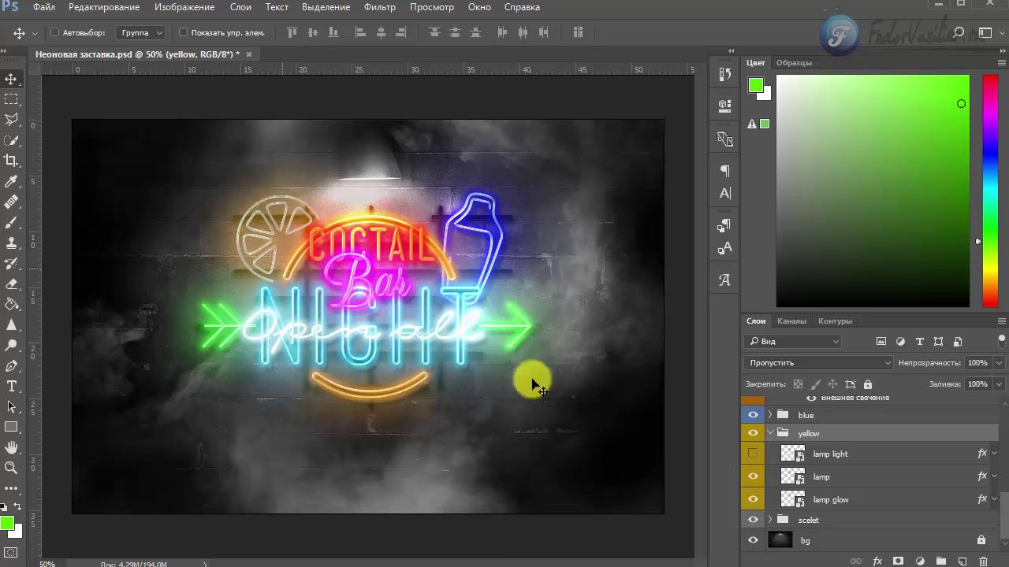
left_click(752, 455)
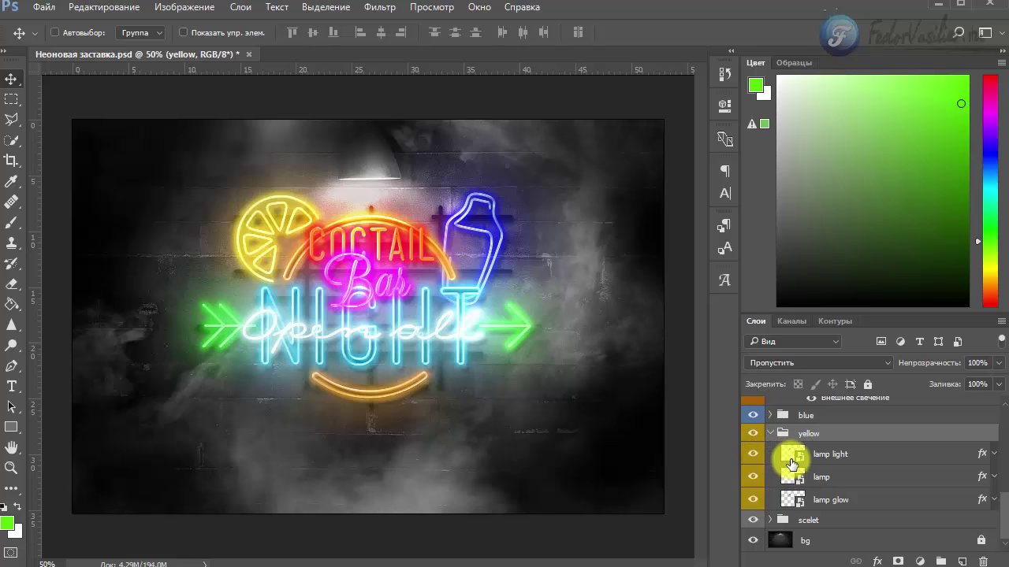
Preview the lamp light smart object Layer 10.psb, a plain lemon outline, then close it
double_click(793, 457)
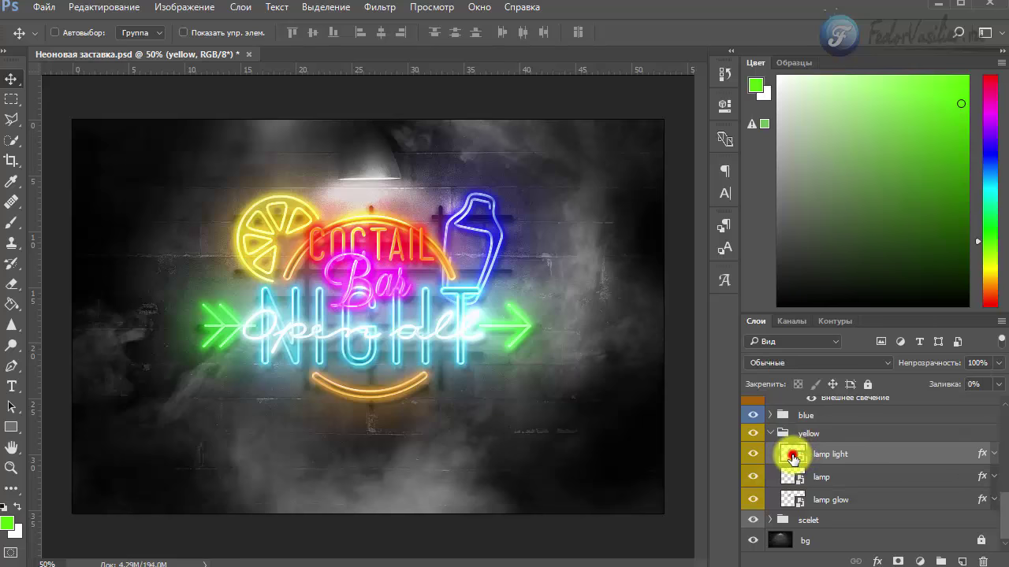
left_click(410, 328)
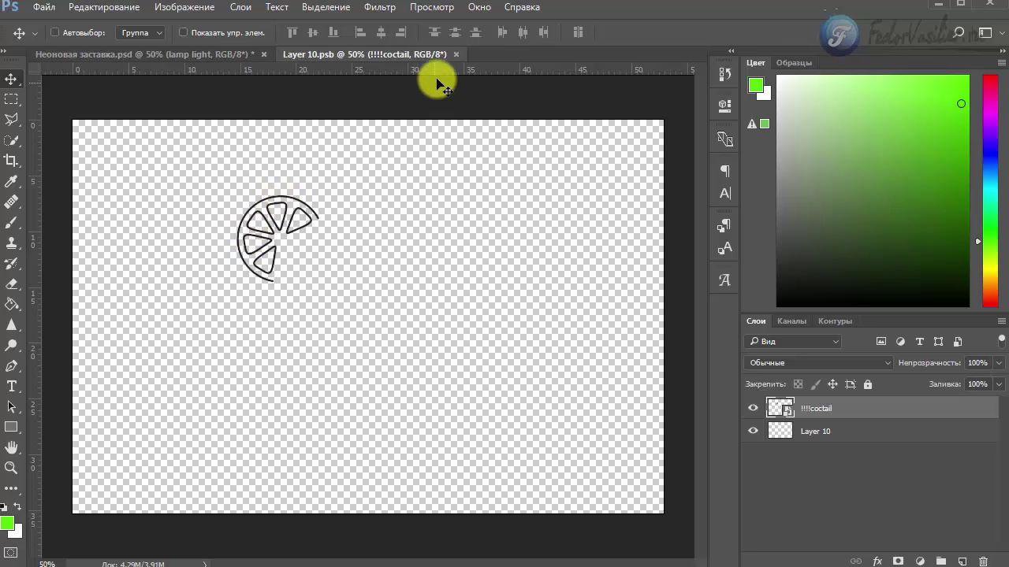
left_click(459, 54)
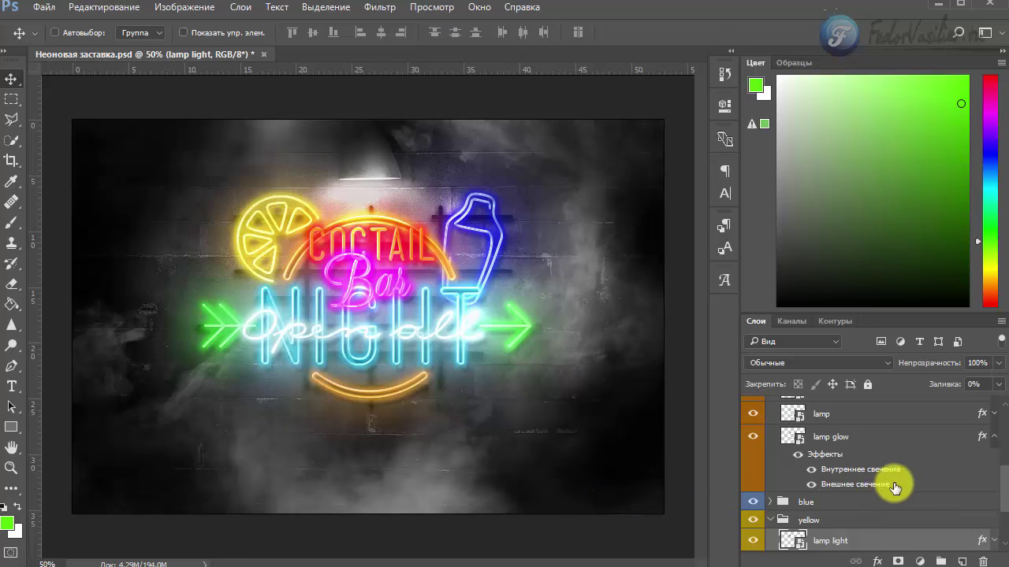
Open the lamp light layer's Layer Style and view its 5 px inside yellow stroke
scroll(898, 481, "down", 3)
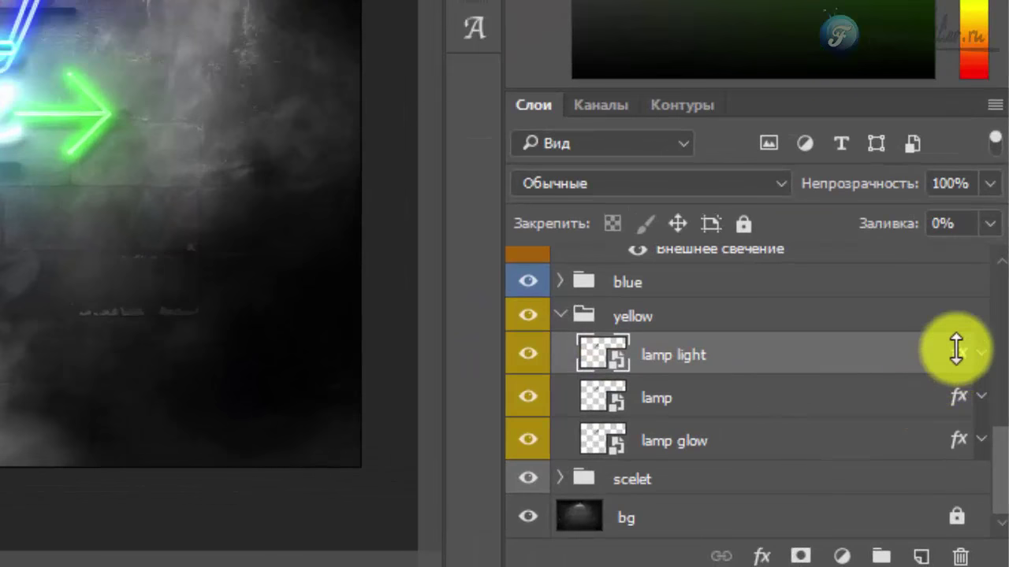
left_click(928, 355)
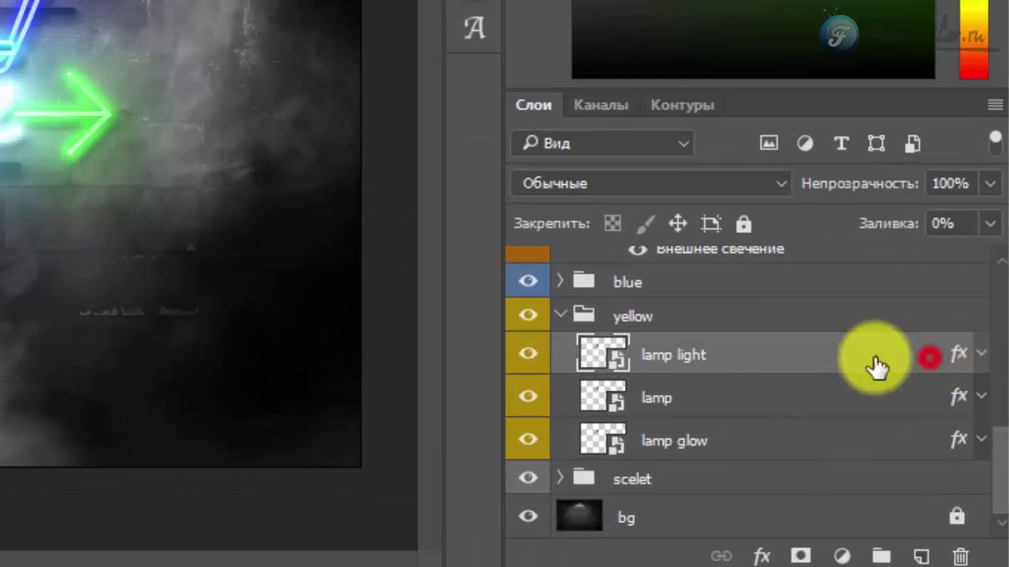
double_click(960, 359)
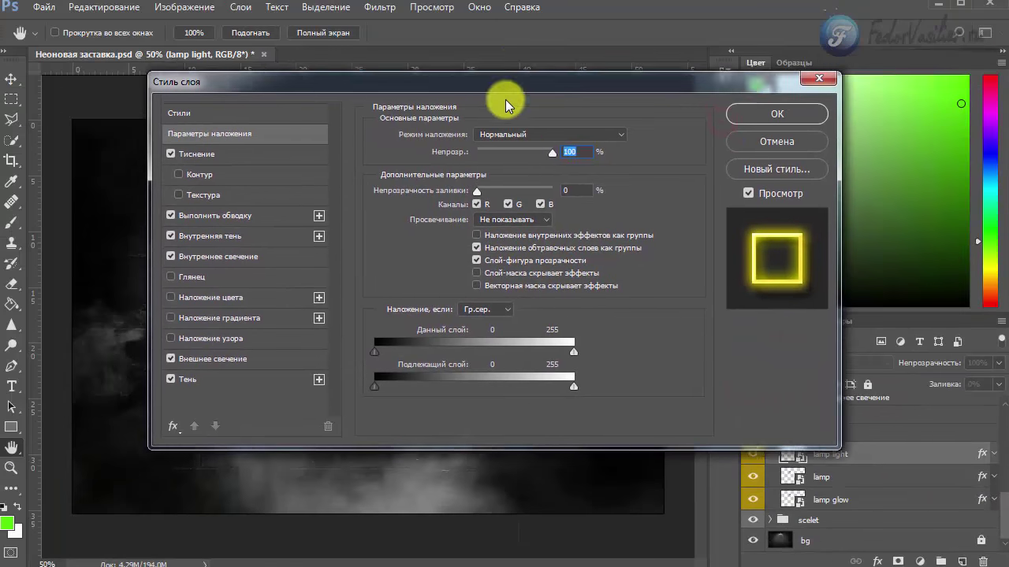
left_click_drag(505, 99, 507, 116)
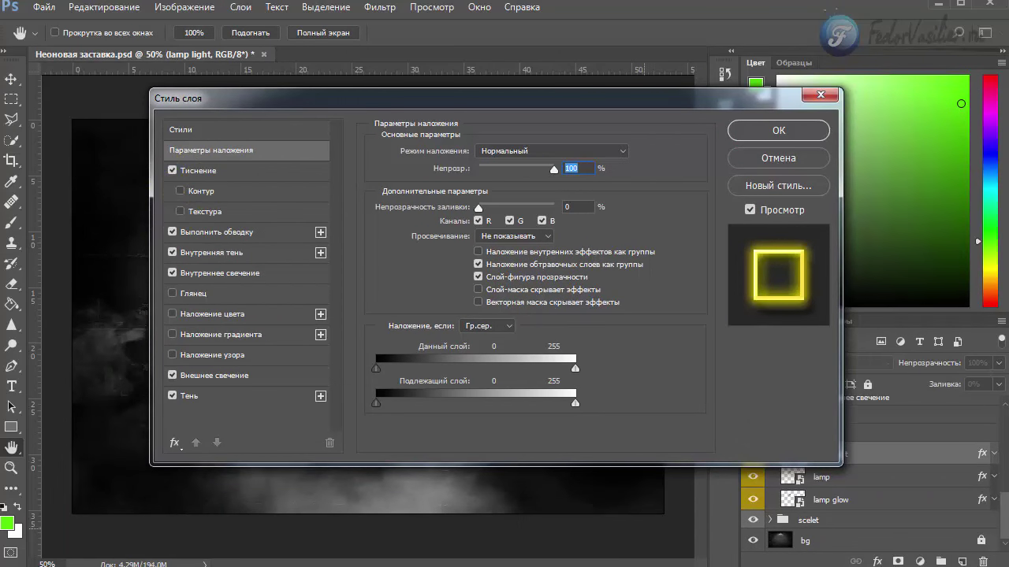
left_click(219, 236)
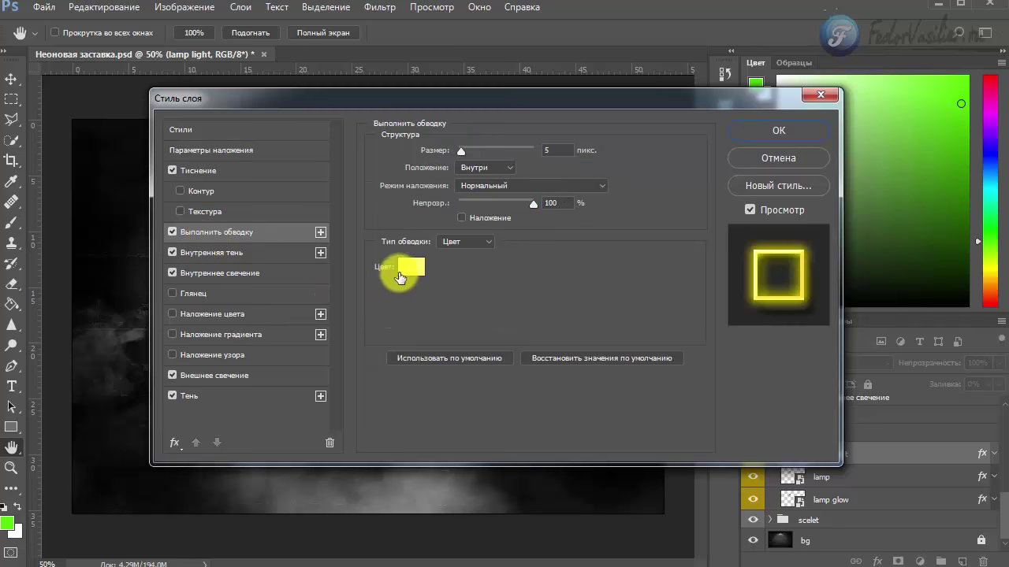
Change the lamp light stroke colour to magenta ff00fc
left_click(411, 268)
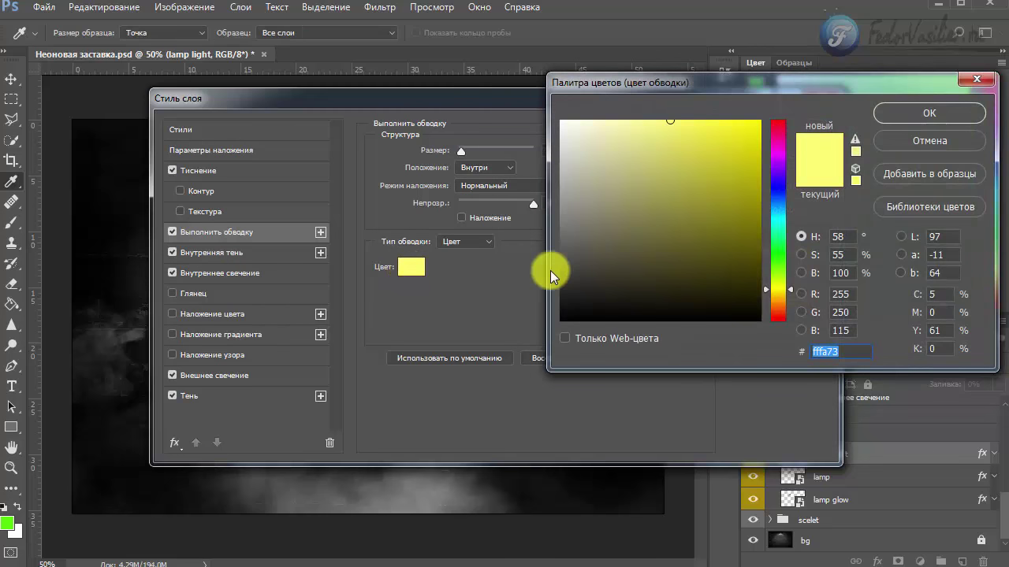
left_click(779, 154)
left_click_drag(716, 158, 784, 105)
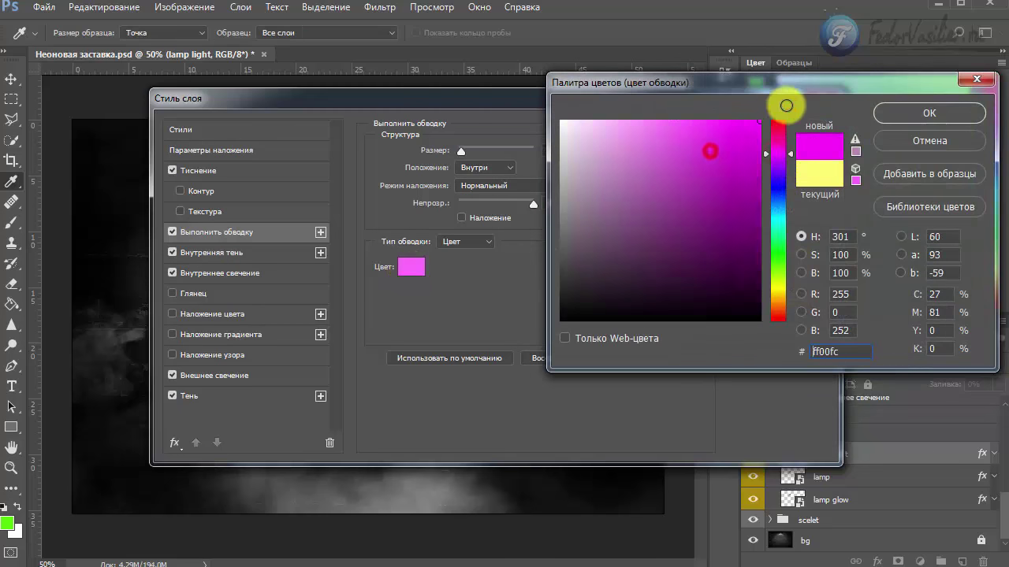
left_click(926, 114)
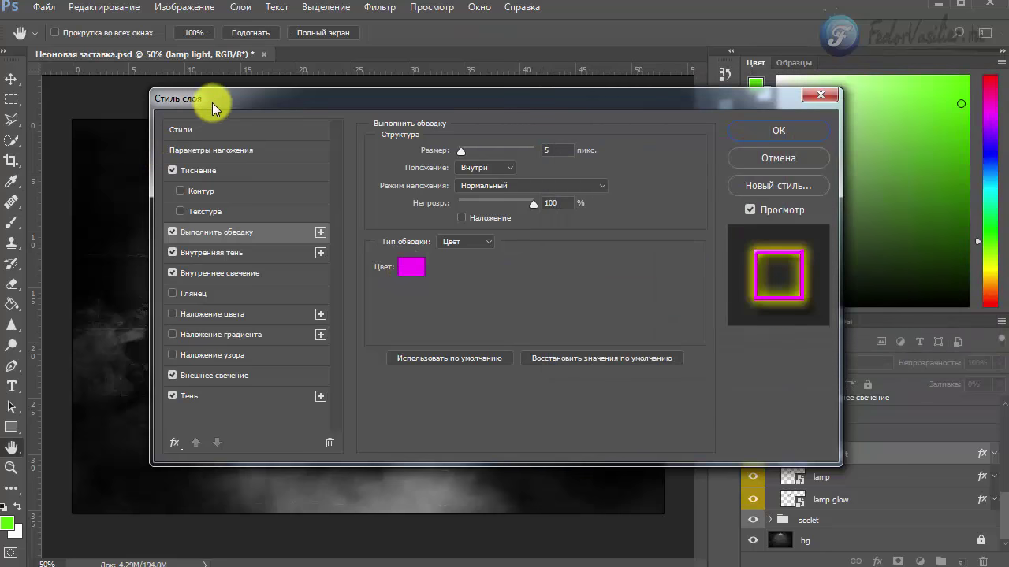
Set the inner glow colour to a saturated magenta, leaving its gradient unchanged
left_click(206, 260)
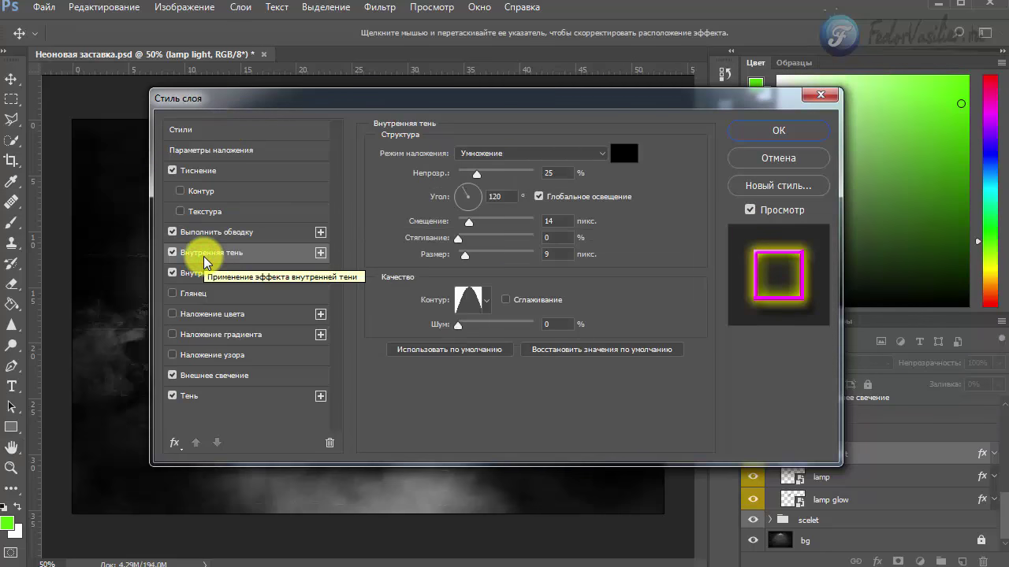
left_click(219, 274)
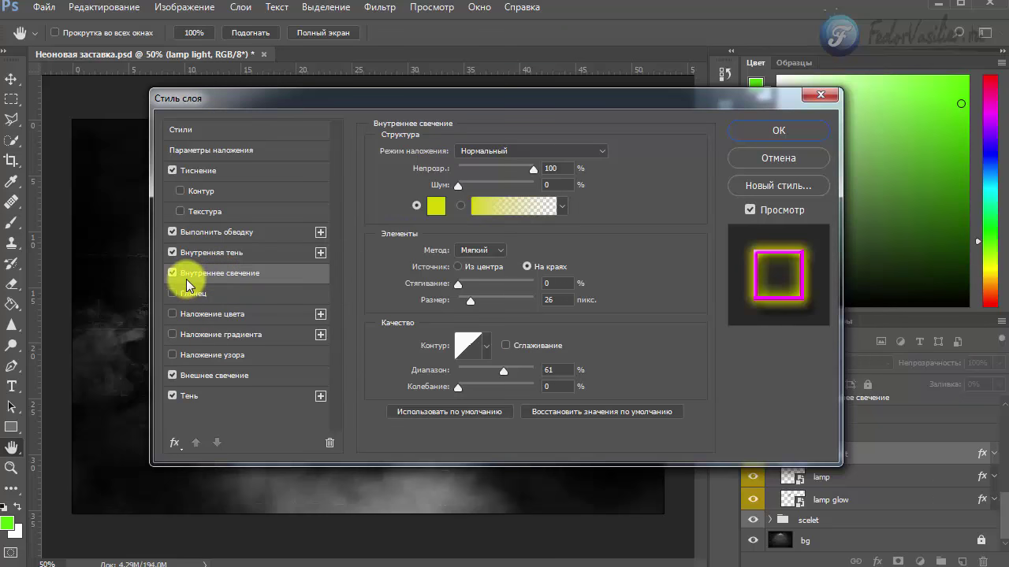
left_click(436, 207)
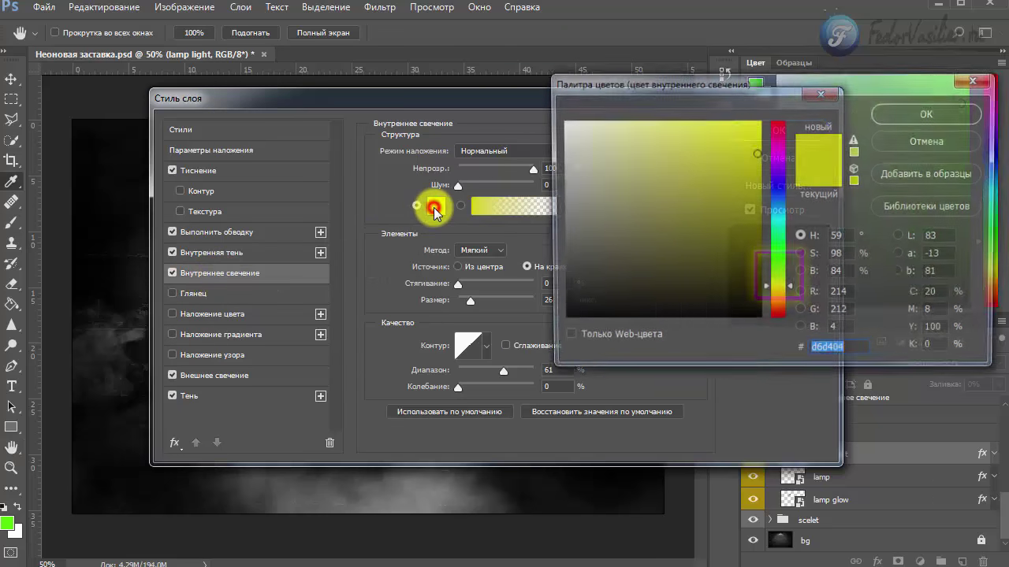
left_click_drag(611, 85, 361, 174)
left_click(525, 242)
left_click(477, 239)
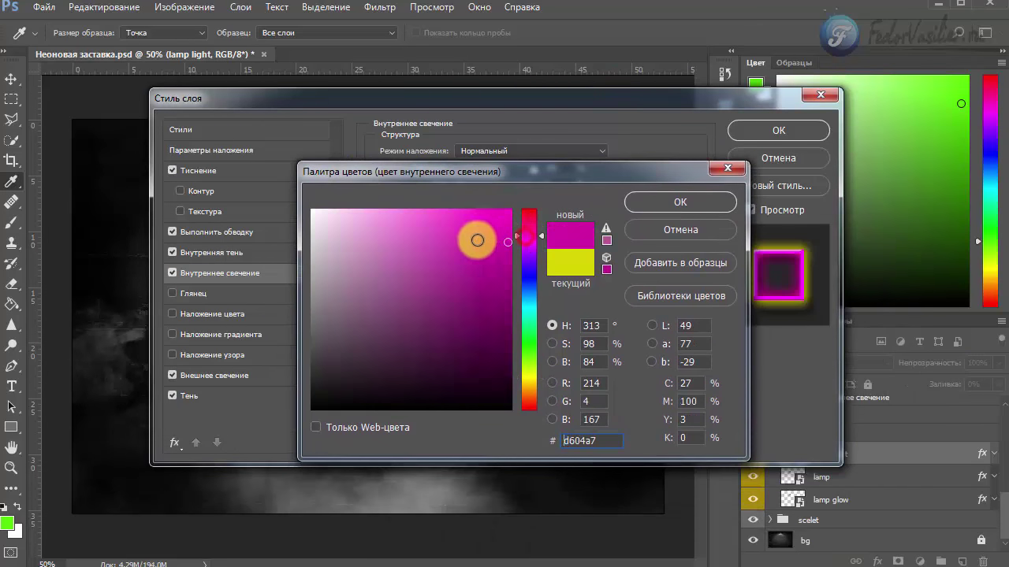
left_click(701, 201)
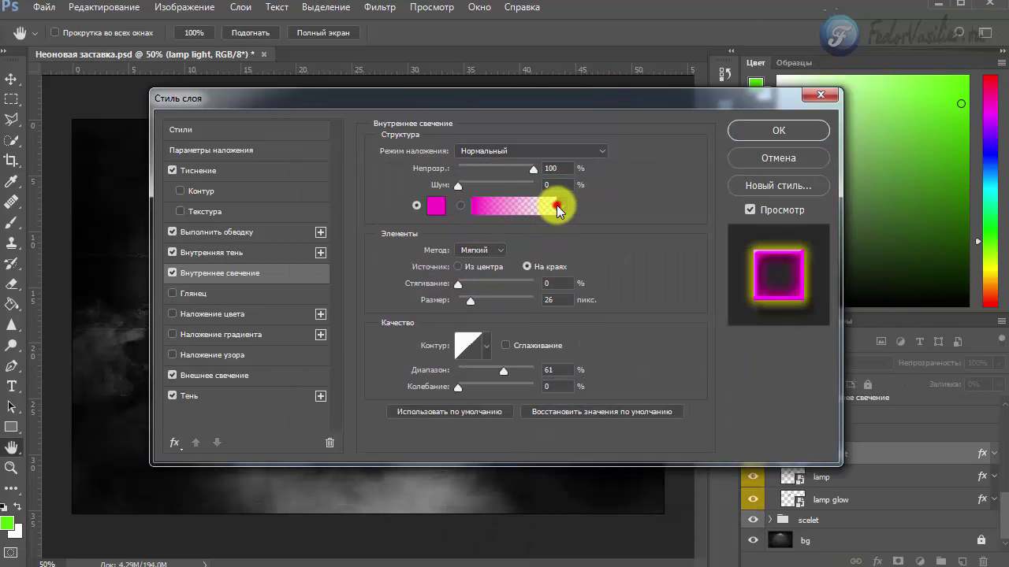
left_click(561, 206)
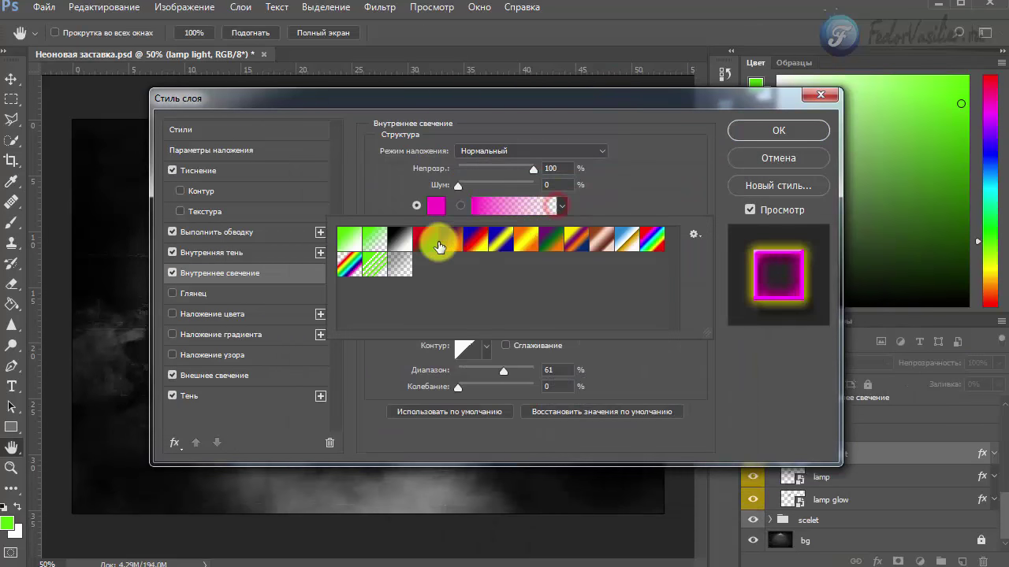
left_click(627, 190)
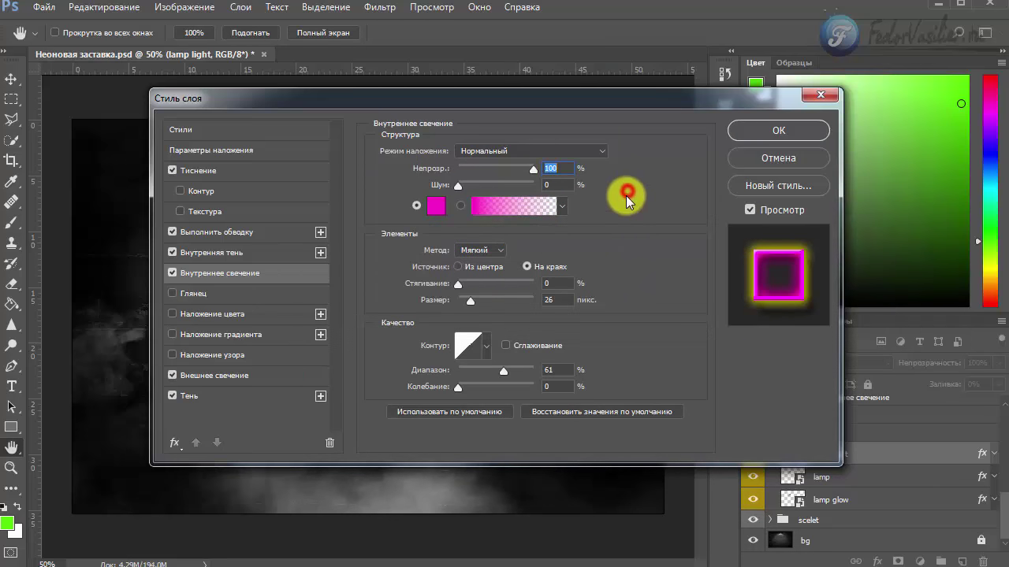
Set the outer glow colour to magenta ff00fc and apply the layer style
left_click(207, 382)
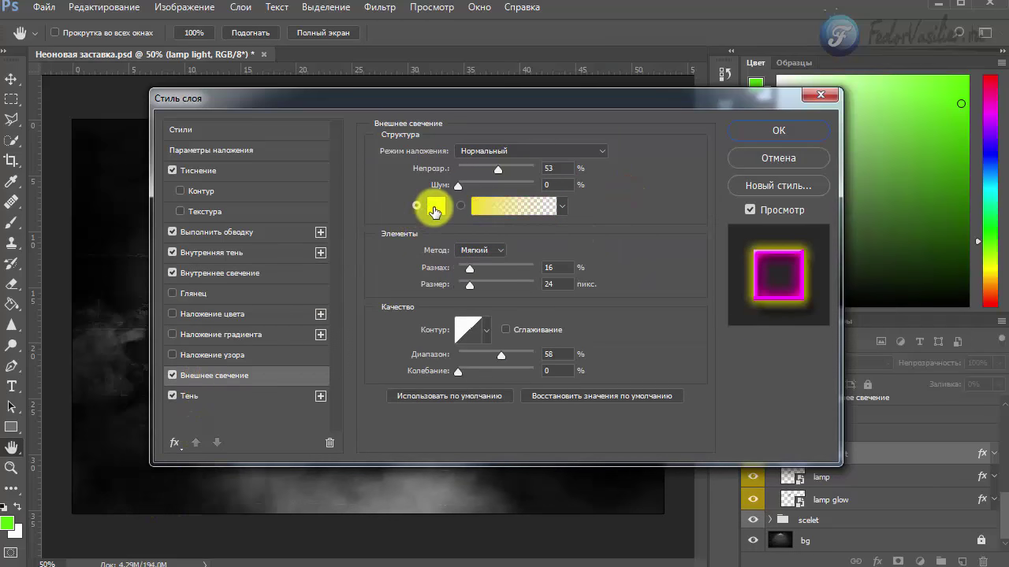
left_click(435, 208)
left_click(522, 243)
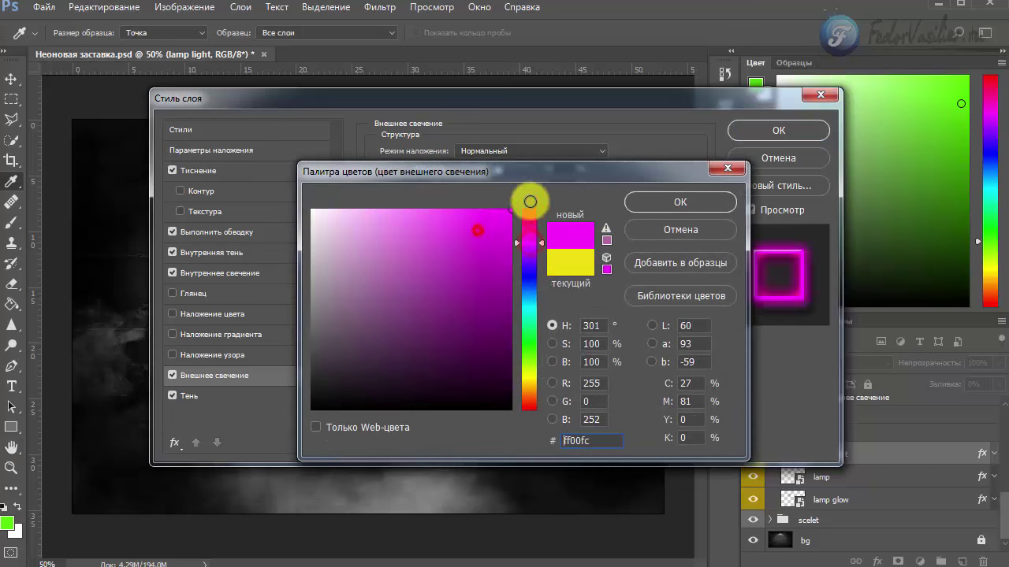
left_click(651, 200)
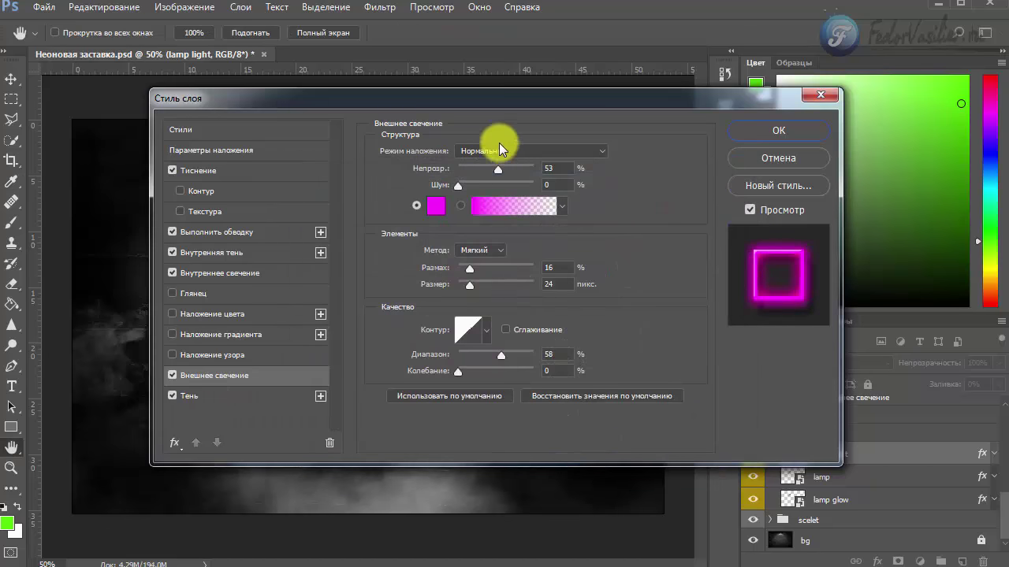
left_click(762, 134)
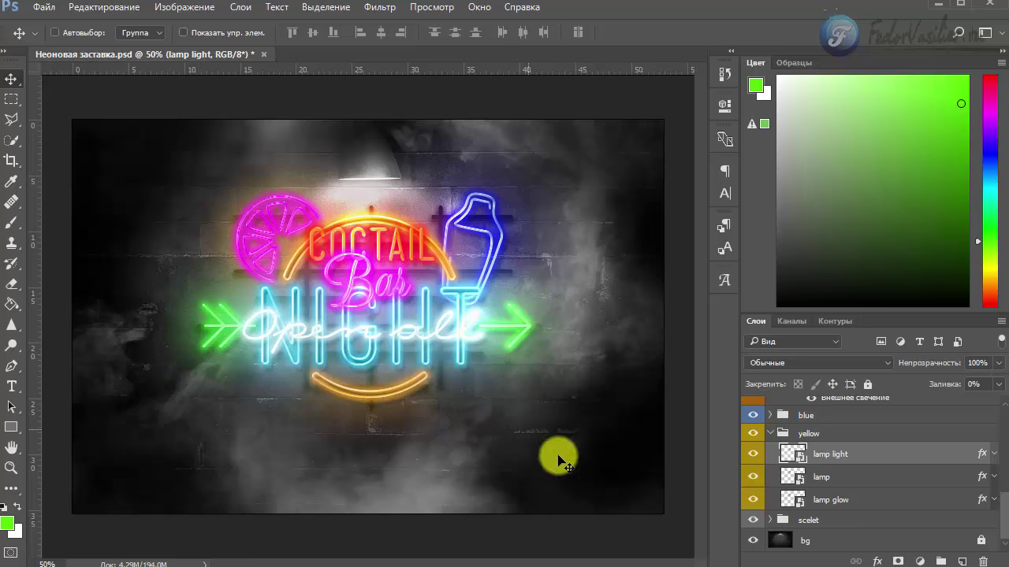
Collapse the yellow group and switch off the pink Bar neon
left_click(769, 434)
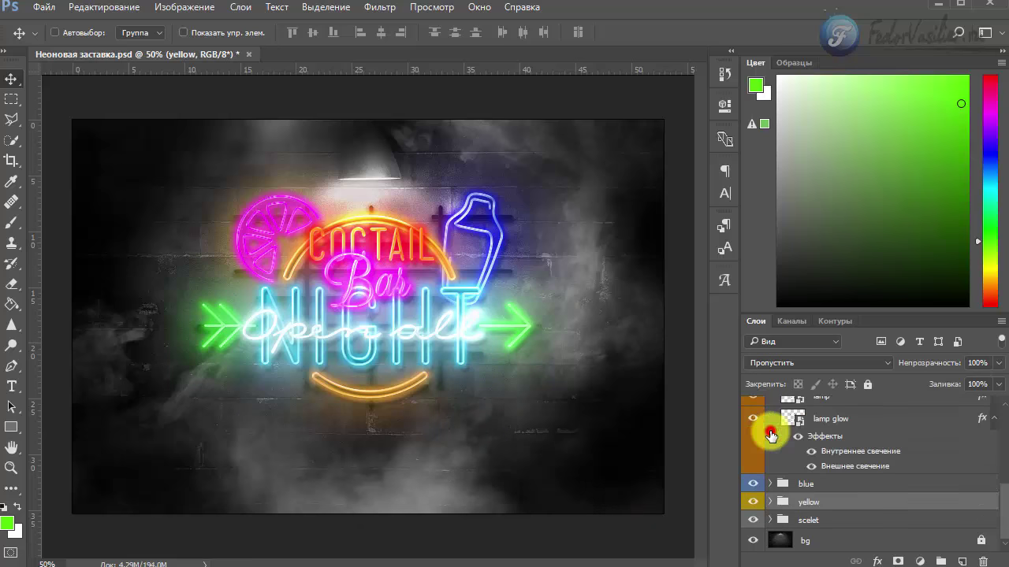
scroll(833, 461, "up", 2)
scroll(863, 479, "down", 2)
scroll(866, 465, "up", 4)
scroll(870, 468, "up", 1)
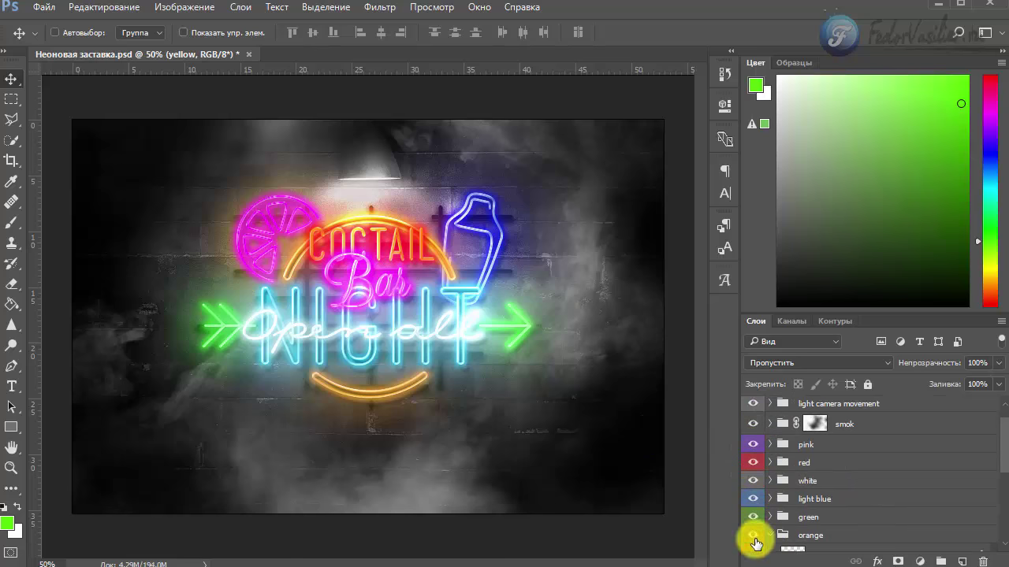
left_click(753, 446)
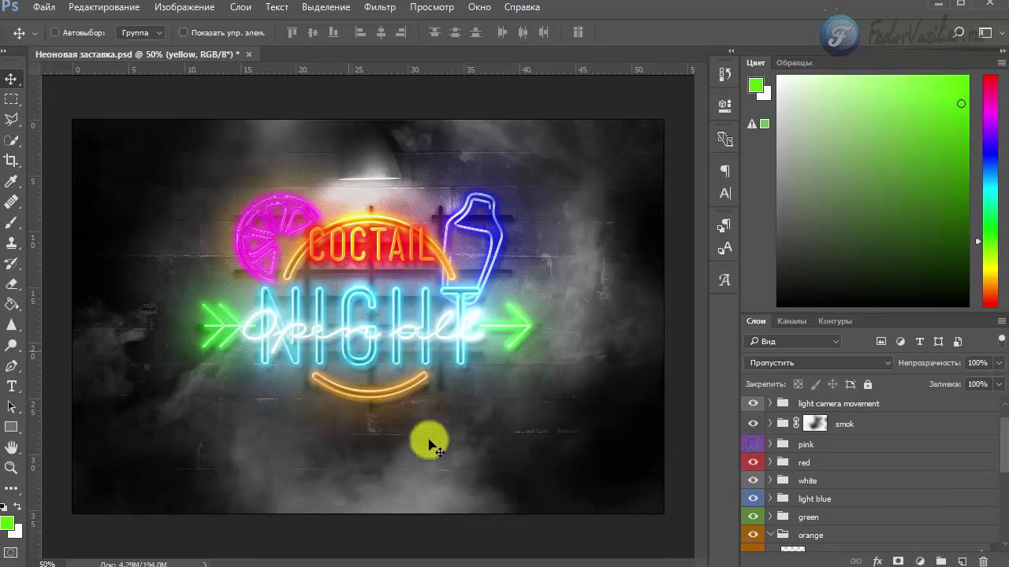
left_click(749, 446)
left_click(749, 446)
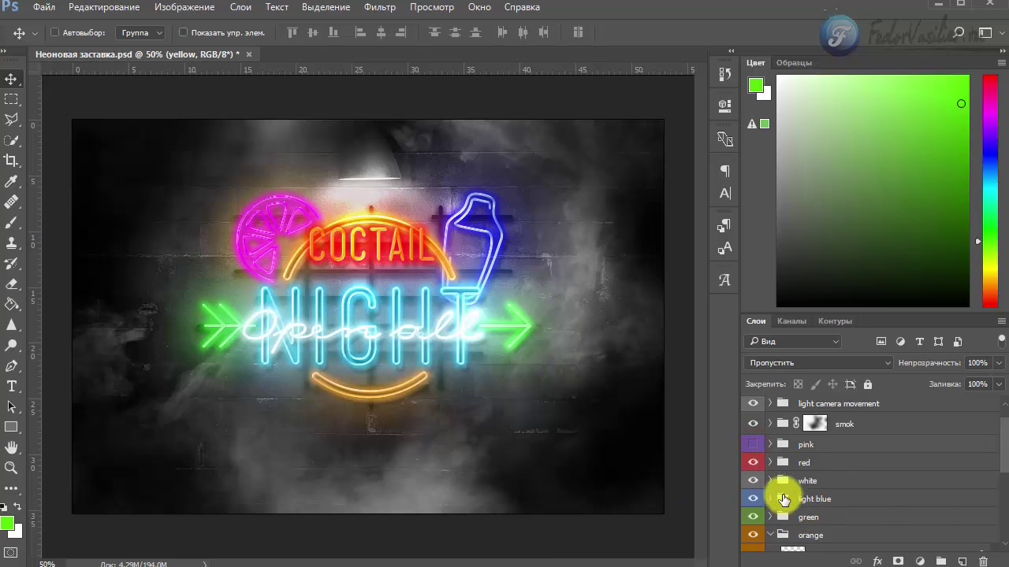
Compare the vignete, light camera movement and smok layers on and off, leaving all visible
scroll(819, 477, "up", 1)
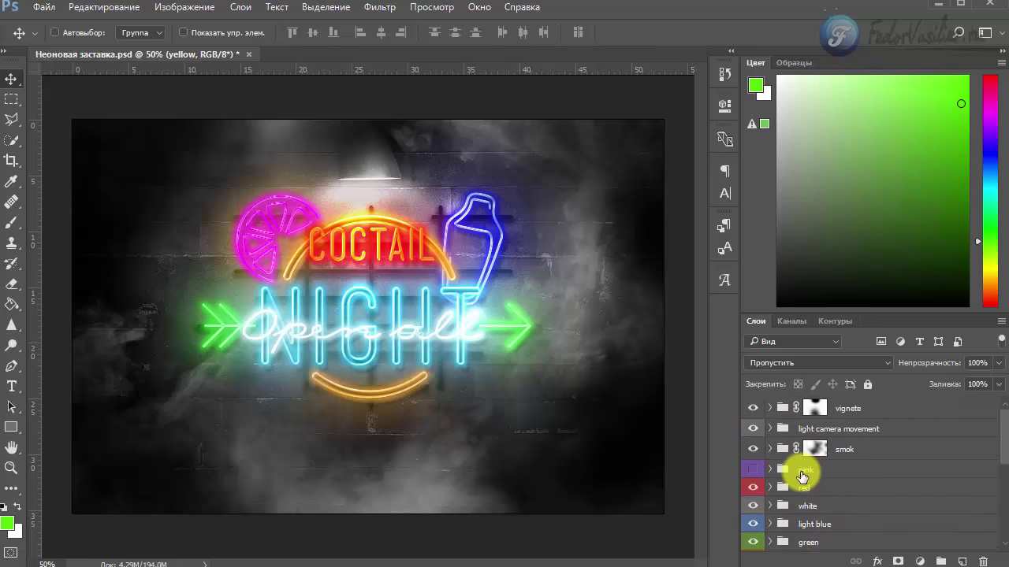
left_click(751, 409)
left_click(751, 410)
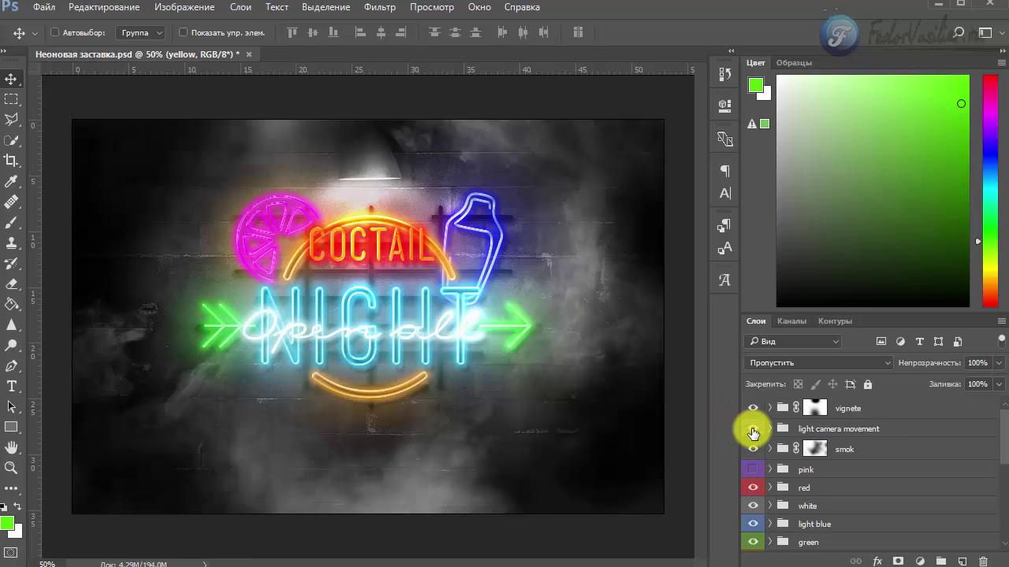
left_click(752, 429)
left_click(752, 430)
scroll(907, 426, "down", 1)
left_click(752, 429)
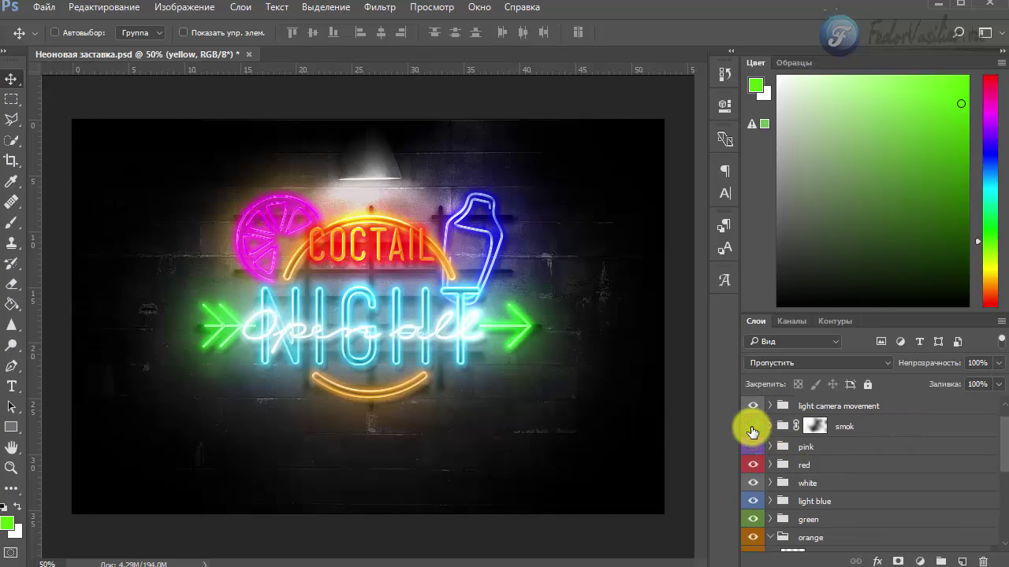
left_click(753, 429)
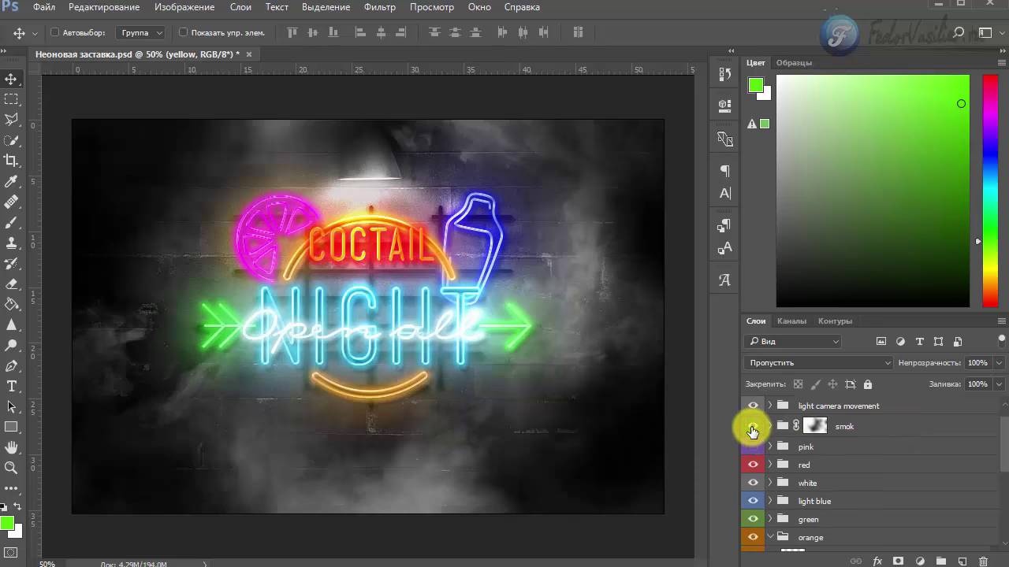
left_click(752, 430)
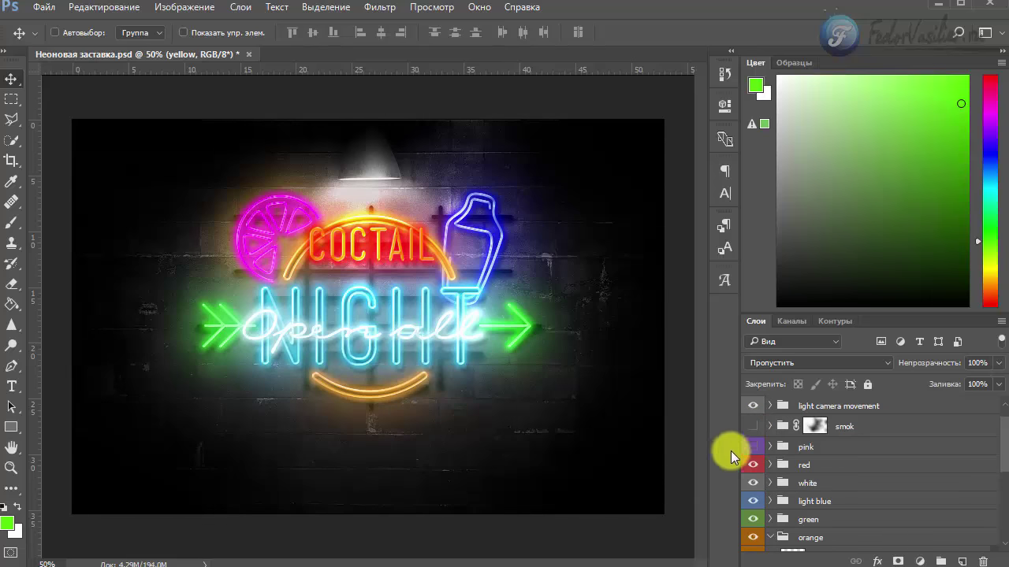
left_click(752, 428)
Hide the white script lettering group and select the red group
scroll(898, 457, "down", 2)
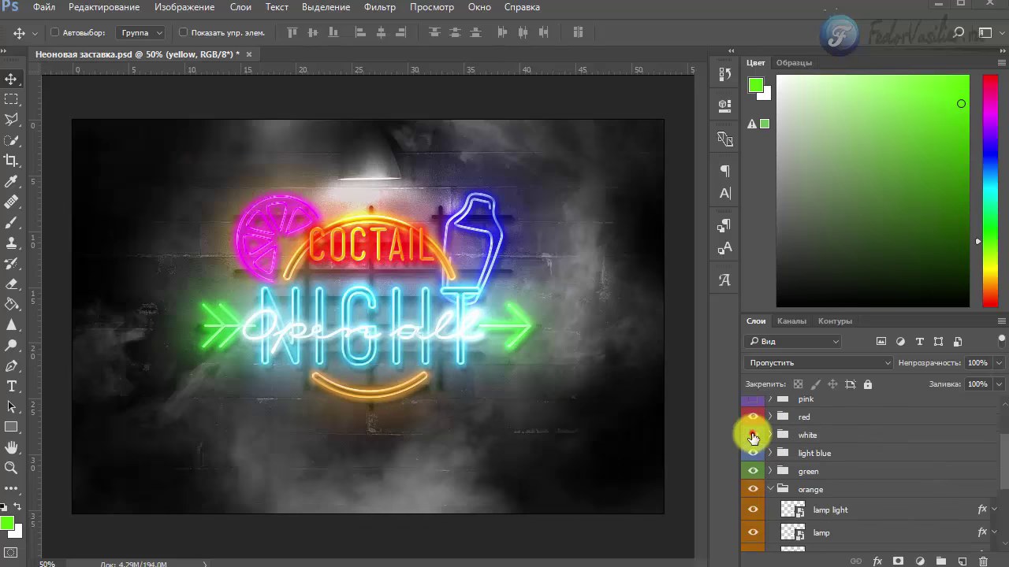
left_click(753, 435)
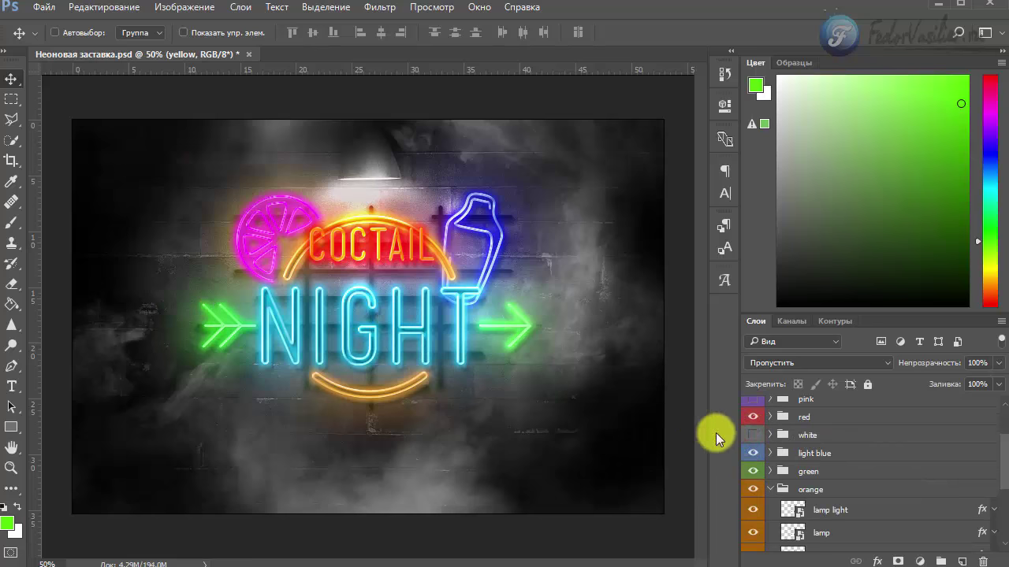
left_click(753, 435)
left_click(753, 435)
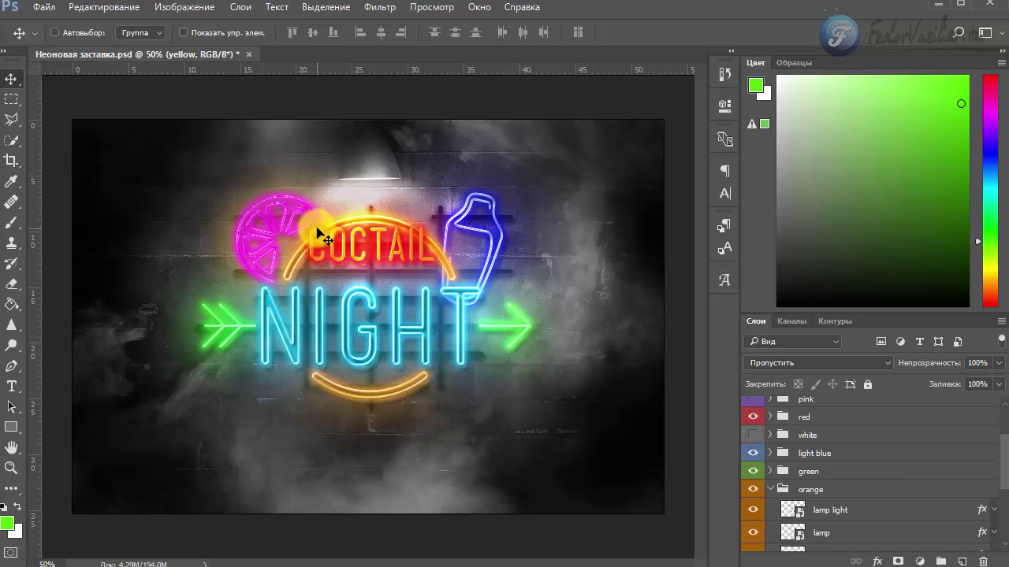
scroll(869, 457, "up", 1)
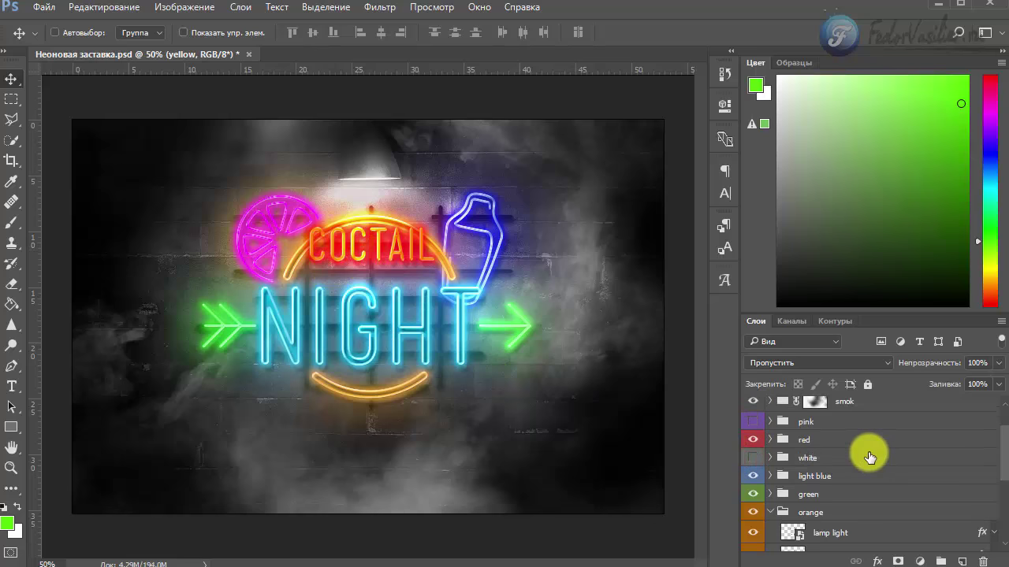
left_click(815, 439)
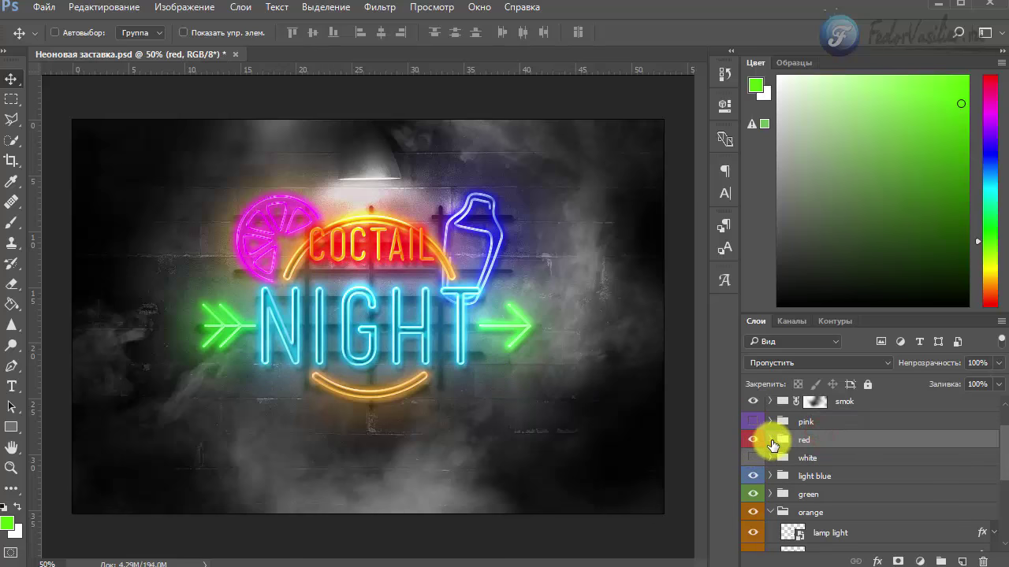
Expand the red group and open its Layer 5.psb smart object, dismissing the missing-fonts notice
left_click(771, 440)
left_click(792, 488)
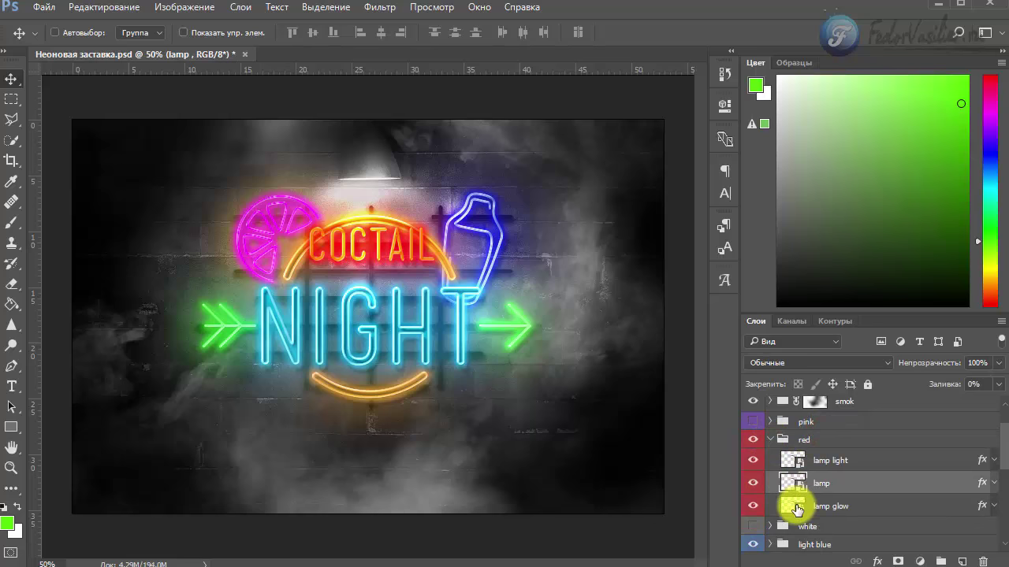
left_click(800, 465)
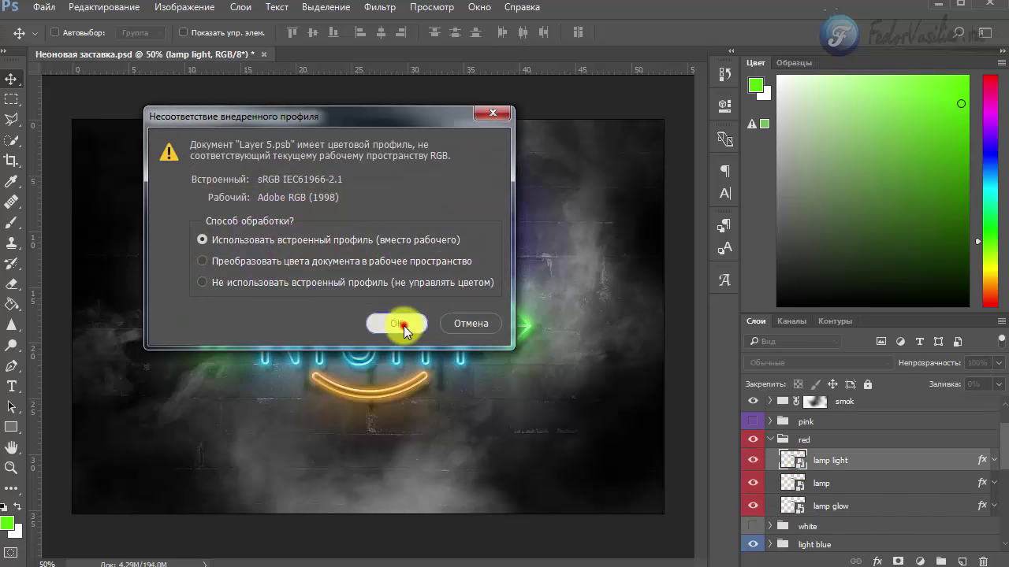
left_click(400, 324)
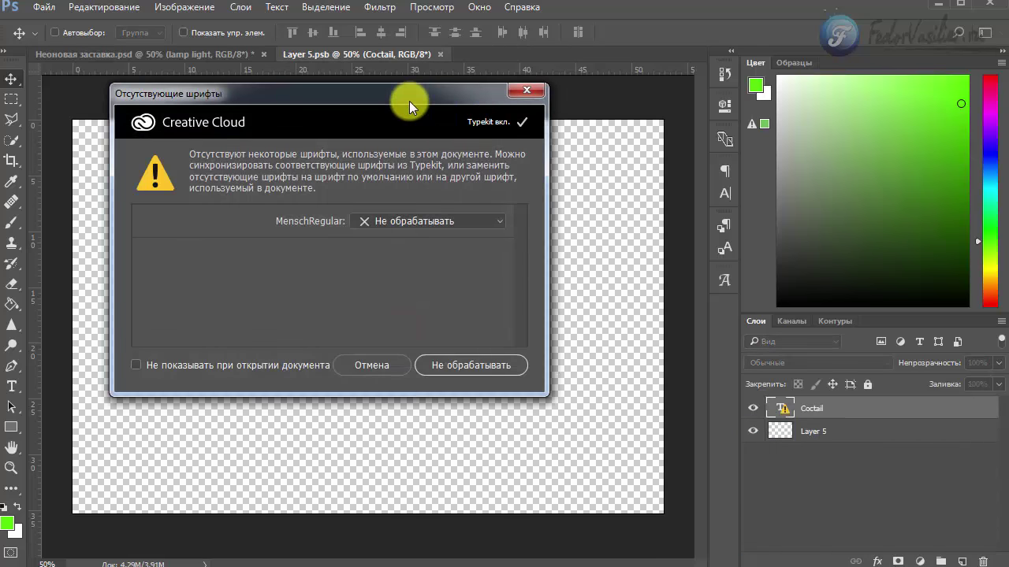
left_click_drag(363, 95, 507, 123)
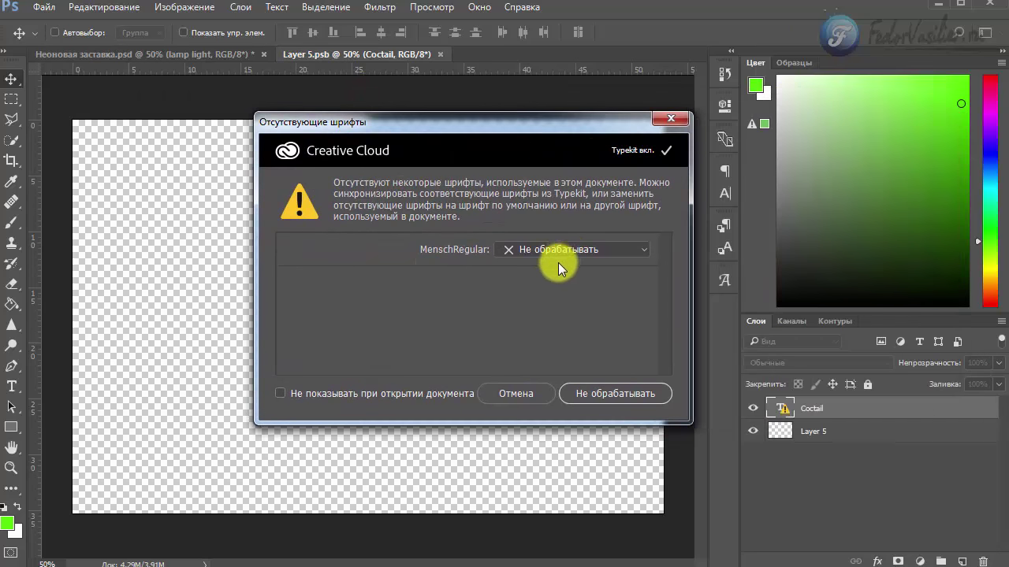
left_click(670, 122)
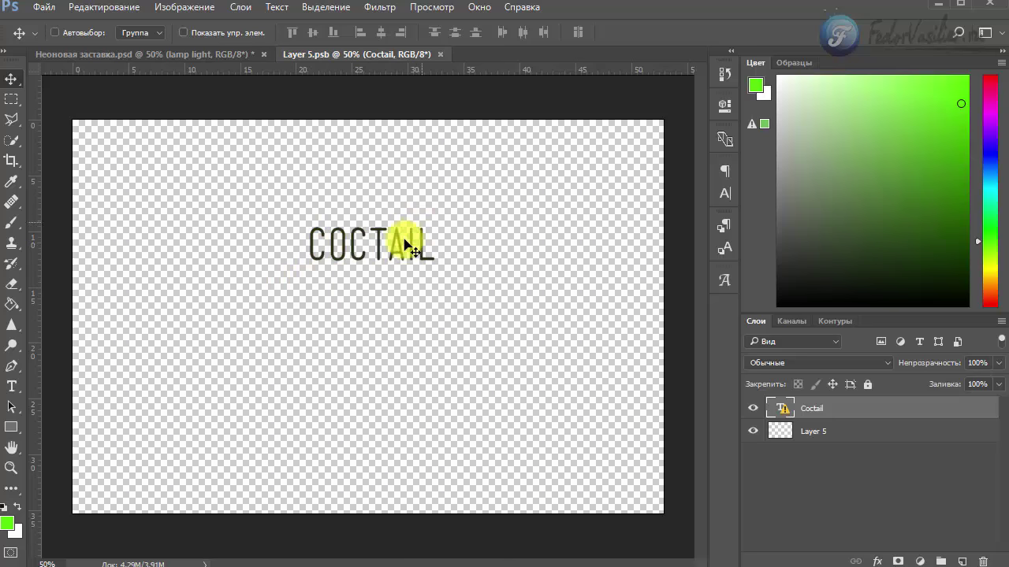
Replace the COCTAIL lettering with Федор, accepting the Myriad Pro font substitution
left_click(11, 386)
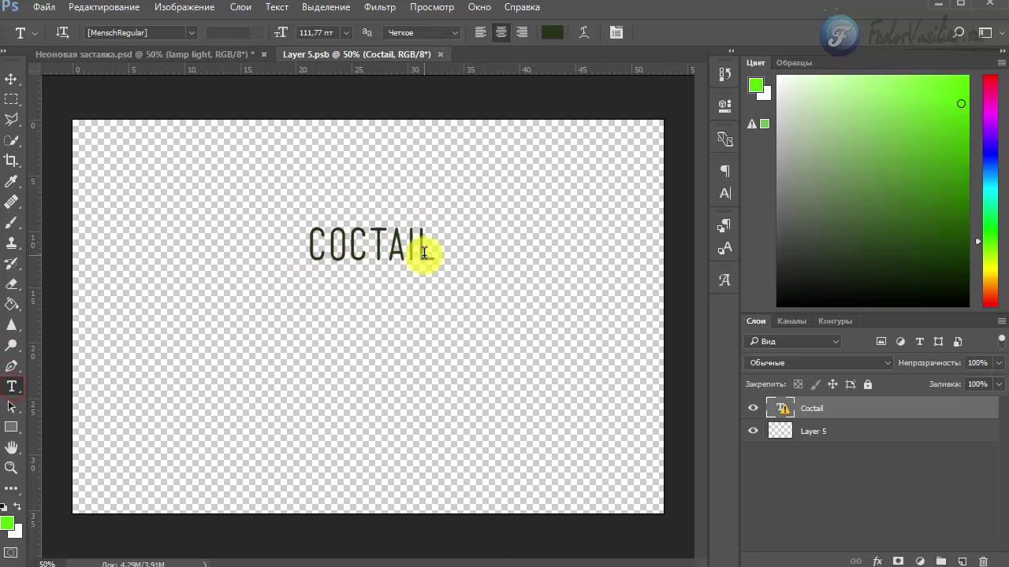
left_click_drag(425, 250, 304, 252)
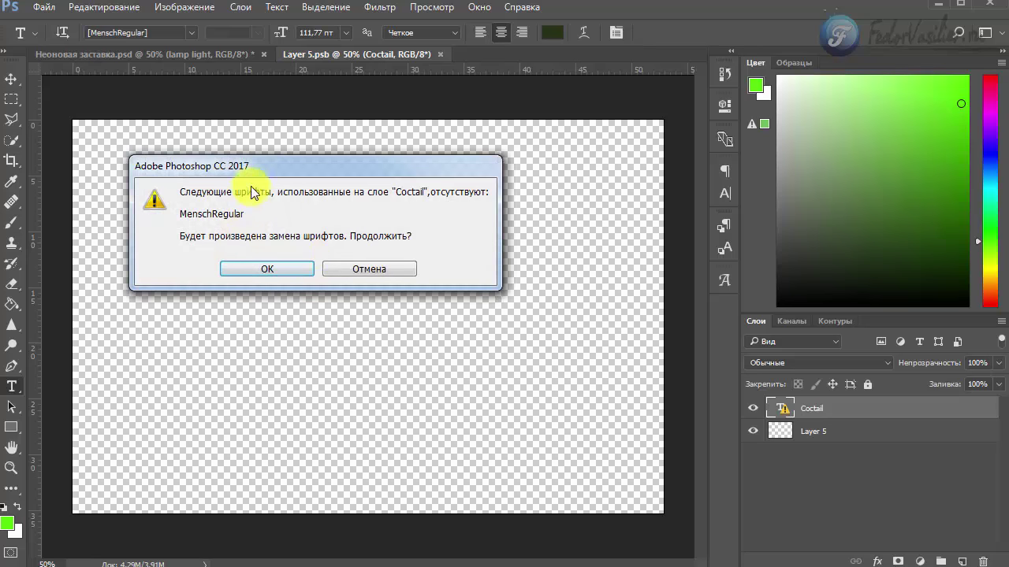
left_click_drag(256, 166, 433, 130)
left_click(437, 227)
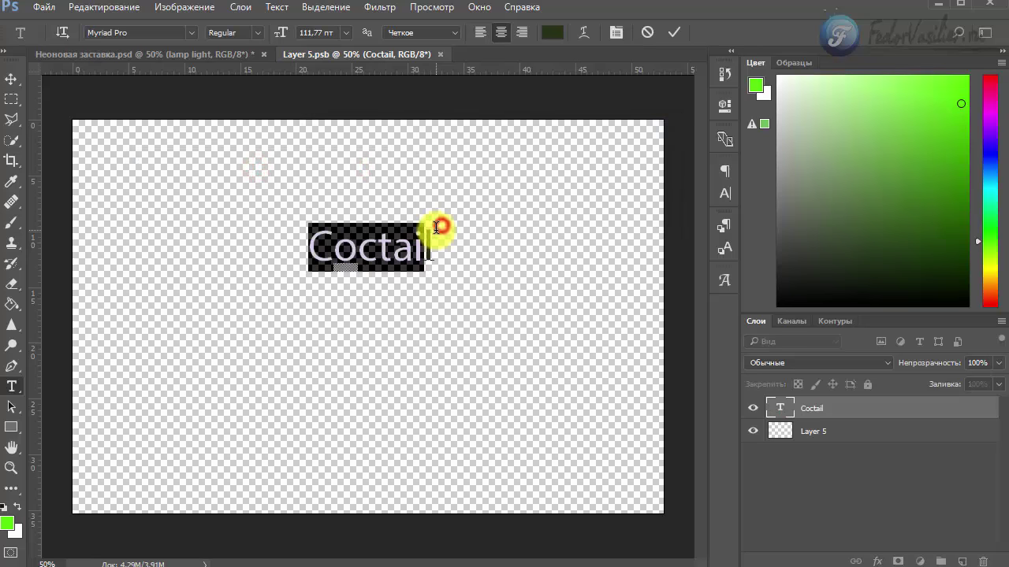
left_click(378, 255)
left_click_drag(433, 249, 313, 252)
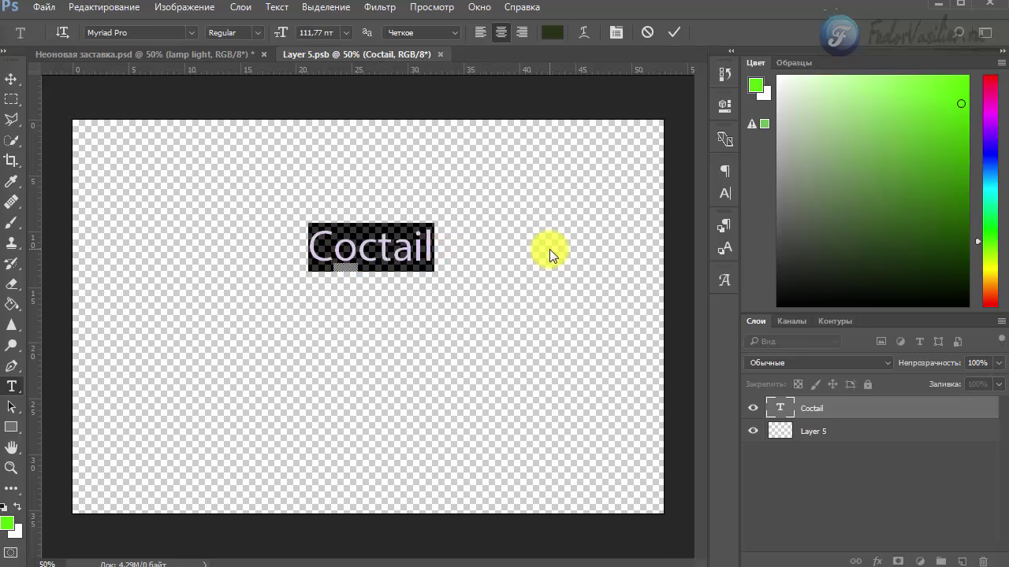
type("Atljh")
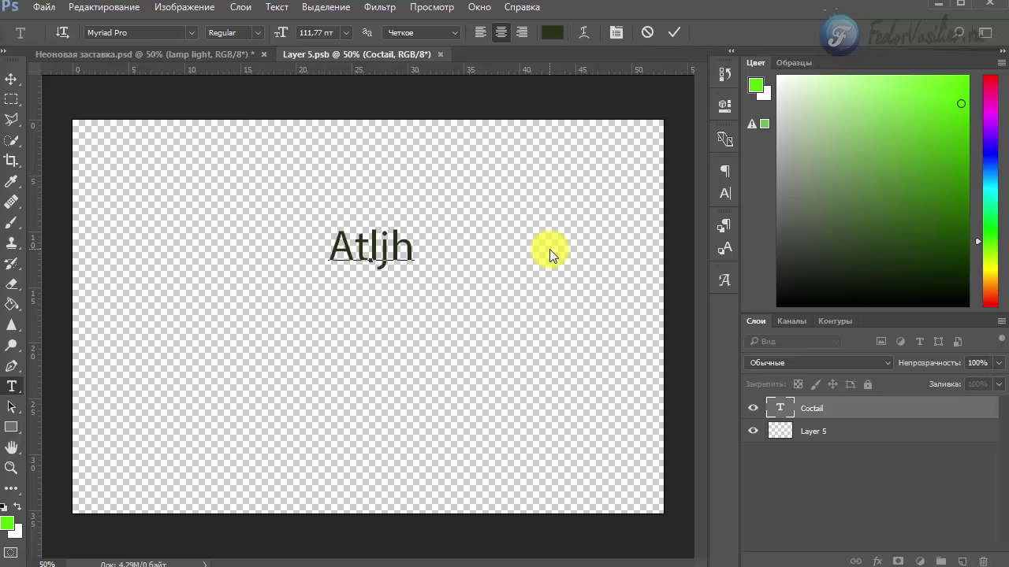
key("Pause")
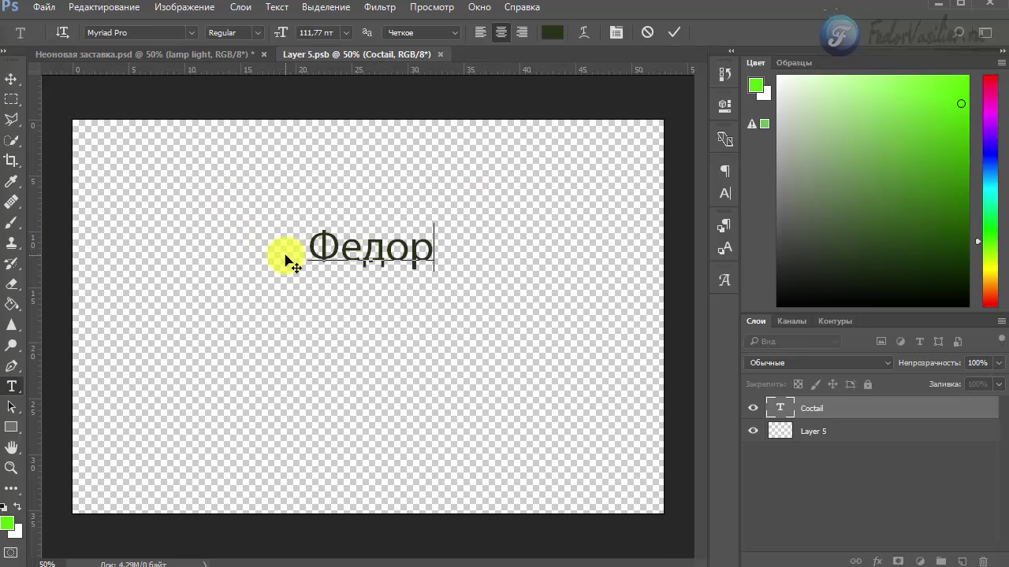
Save Layer 5.psb and return to the Неоновая заставка.psd document
left_click(44, 8)
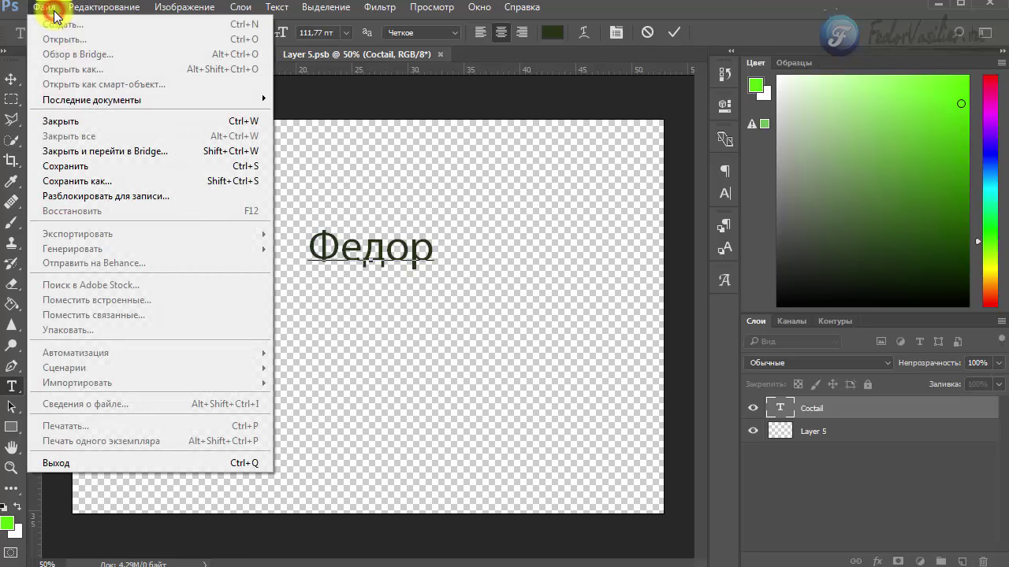
left_click(72, 169)
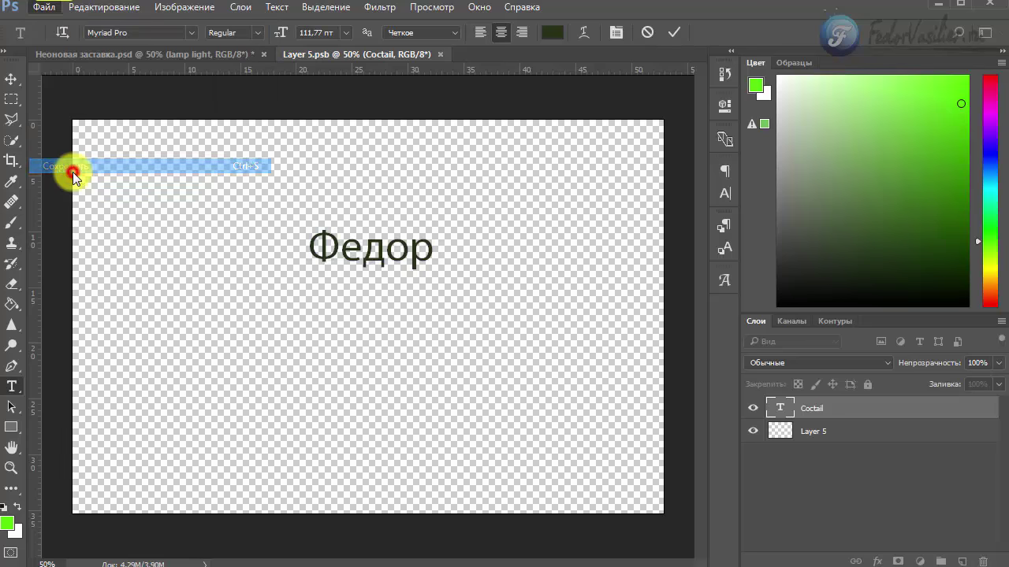
left_click(242, 56)
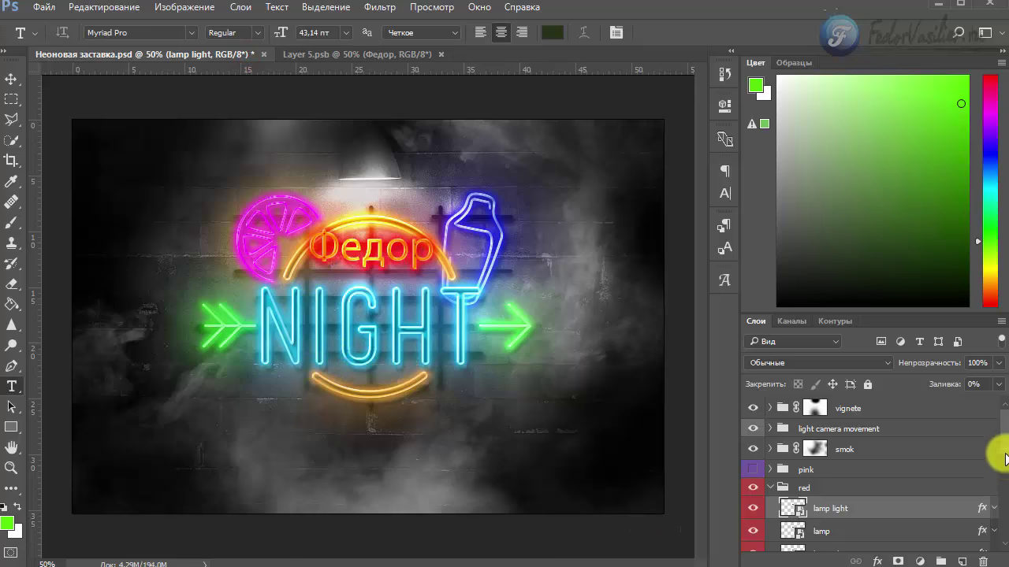
Check the red group's lamp light and lamp glow layers, then open lamp light's Layer Style
left_click_drag(1004, 457, 999, 450)
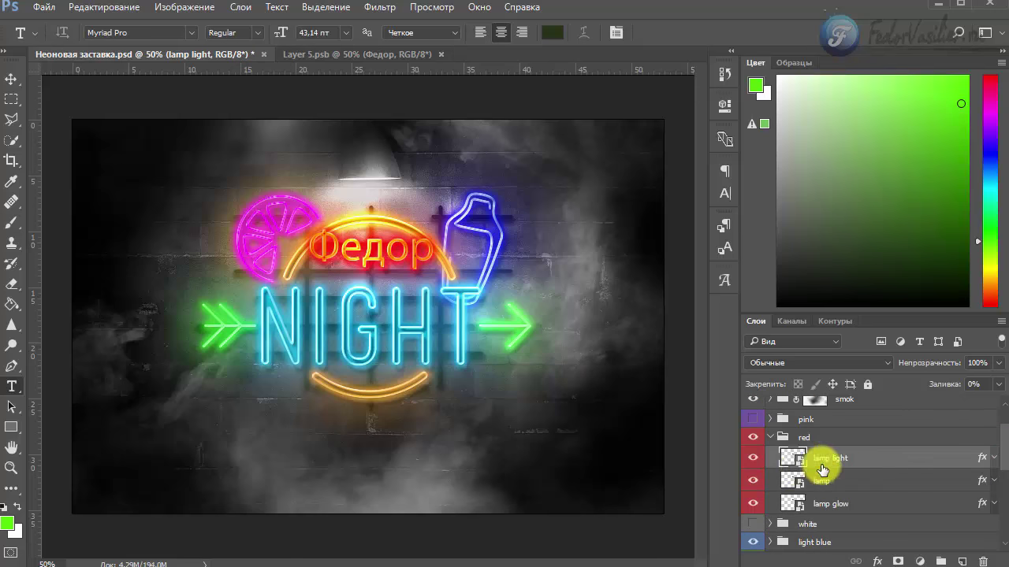
left_click(752, 459)
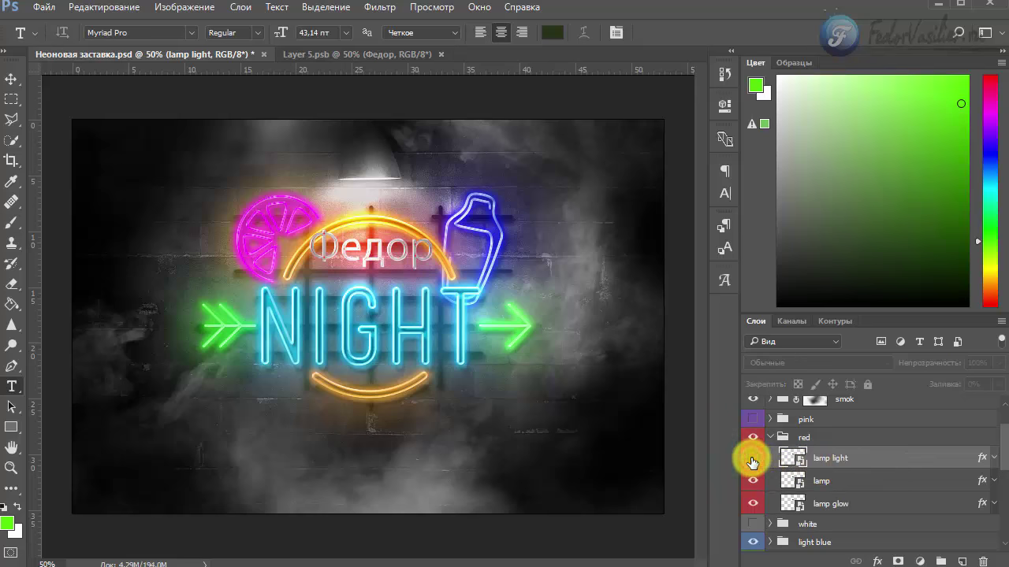
left_click(752, 459)
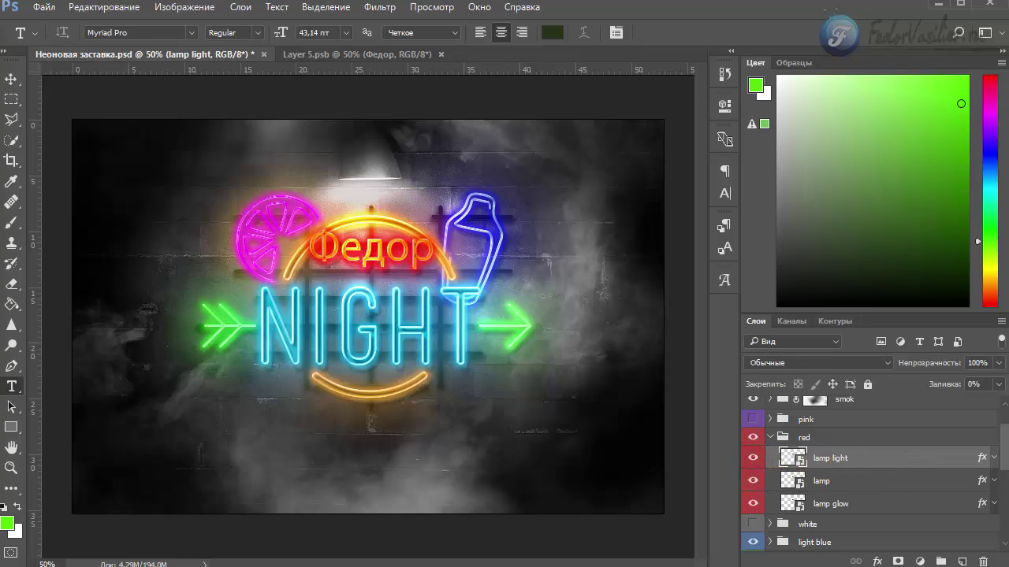
key("v")
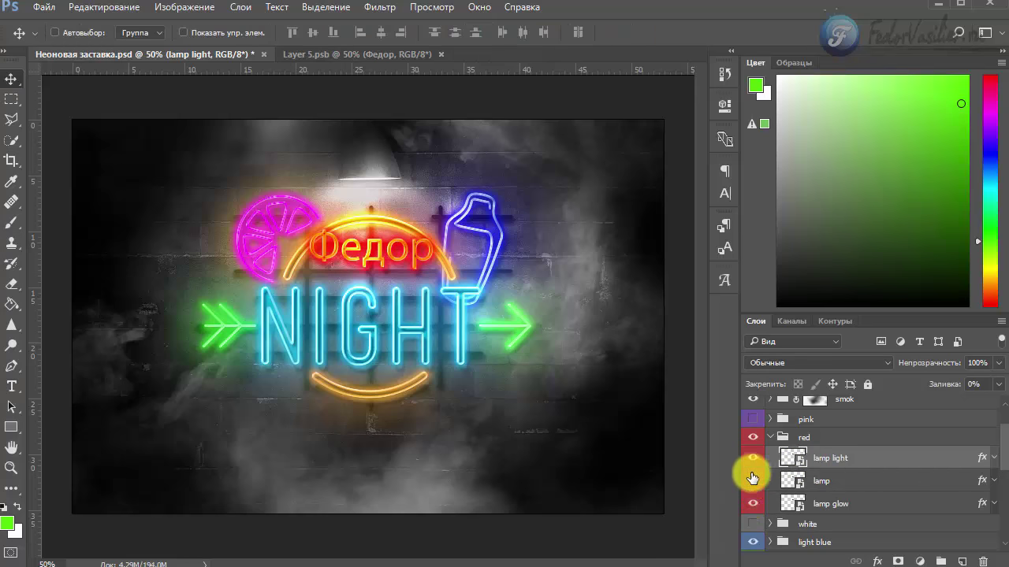
left_click(752, 505)
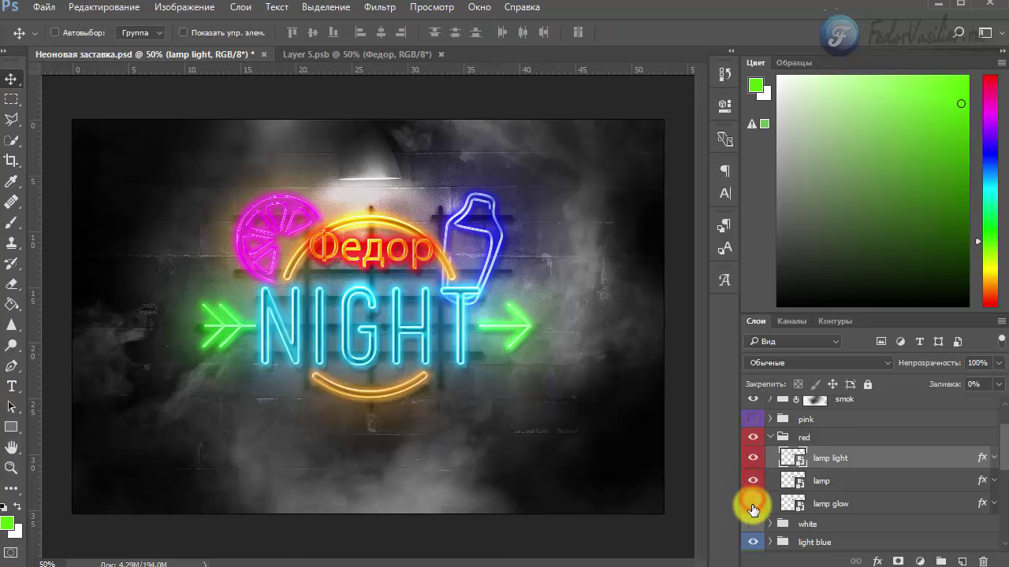
left_click(752, 507)
left_click(847, 459)
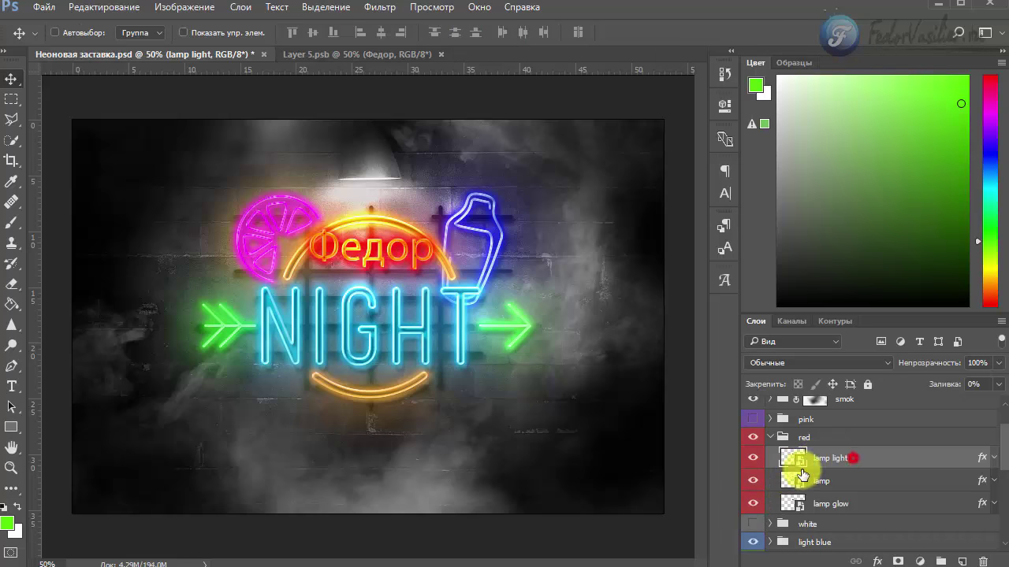
double_click(981, 461)
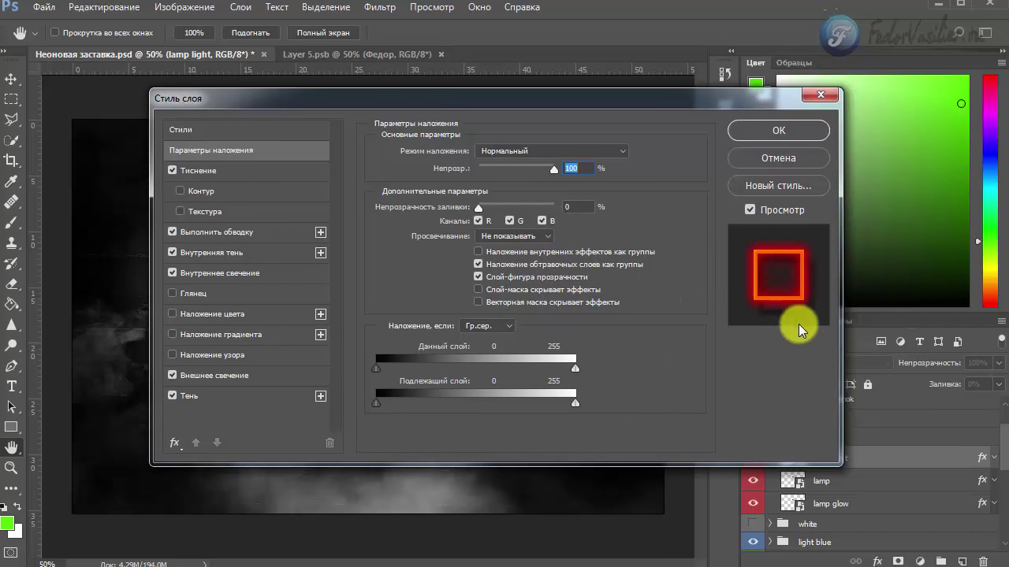
Set the Федор lamp light stroke colour to bright green 0cff00
left_click_drag(683, 108, 770, 123)
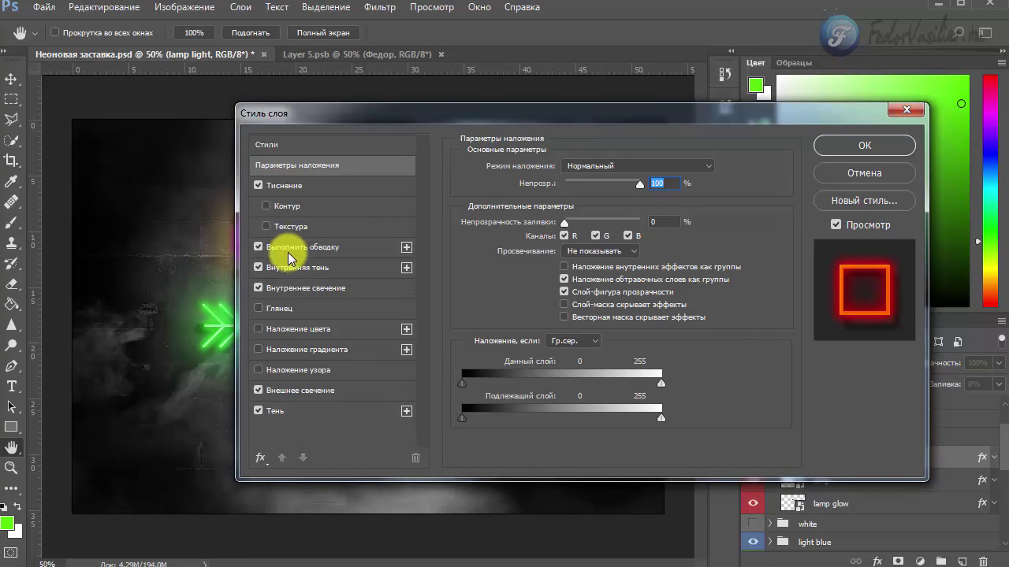
left_click(300, 254)
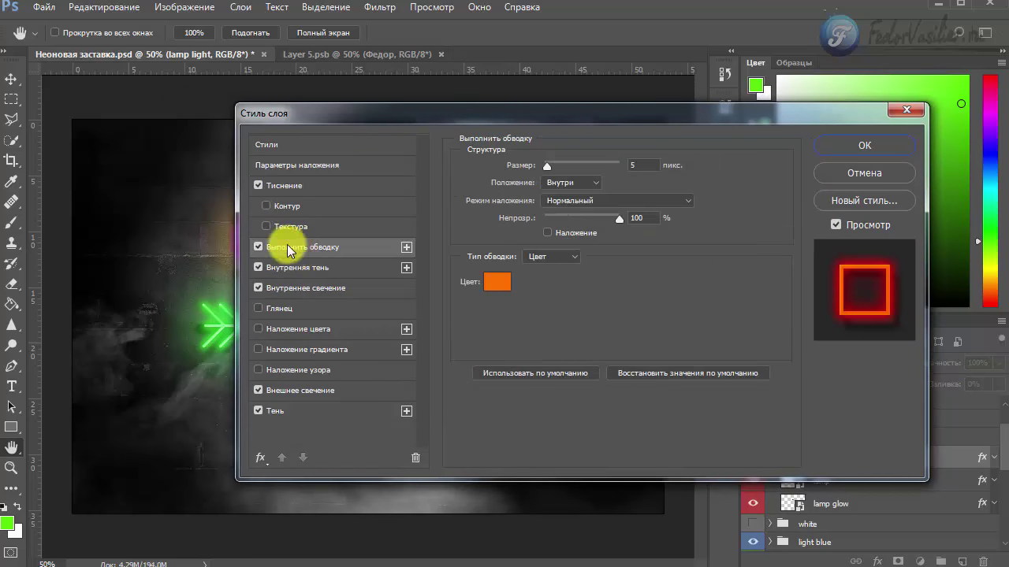
left_click(494, 285)
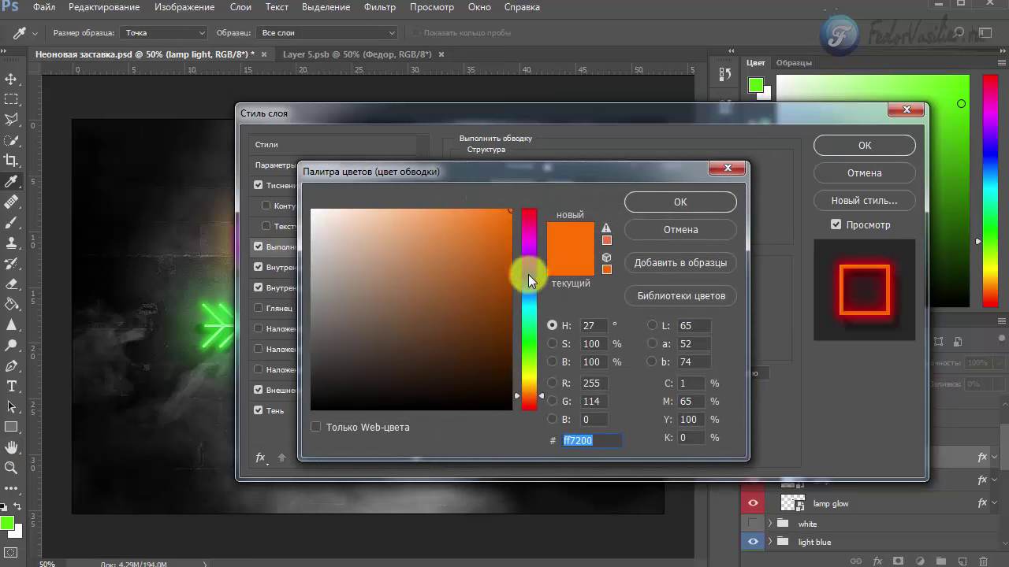
left_click(525, 347)
left_click_drag(465, 228, 510, 209)
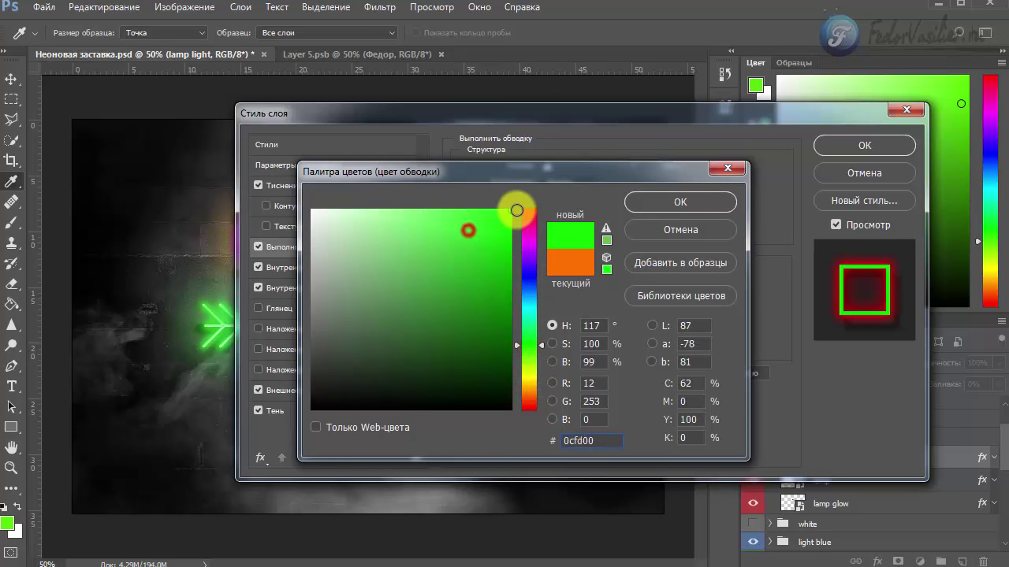
left_click(694, 203)
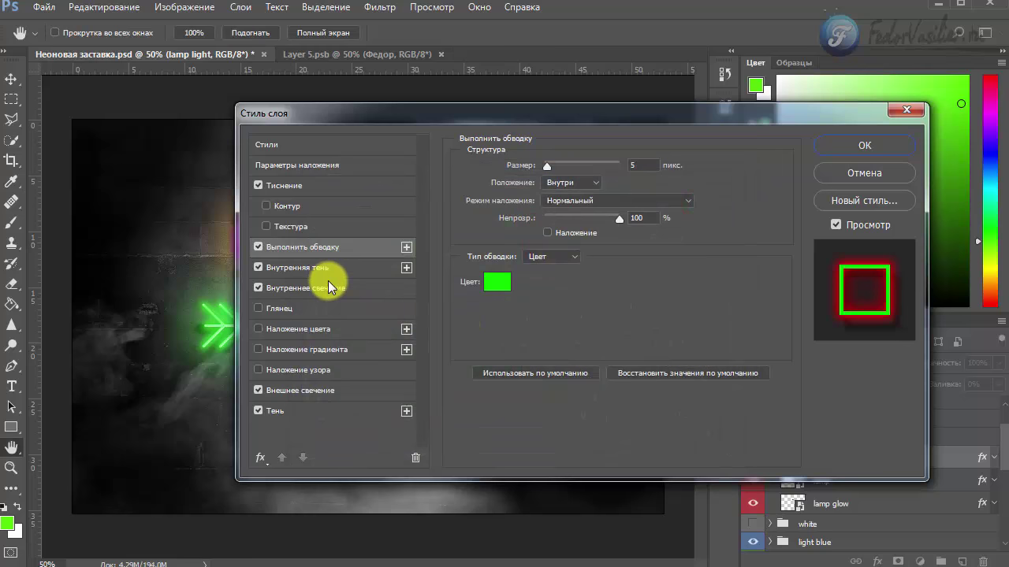
Set the inner glow colour to green 47fb00
left_click(322, 269)
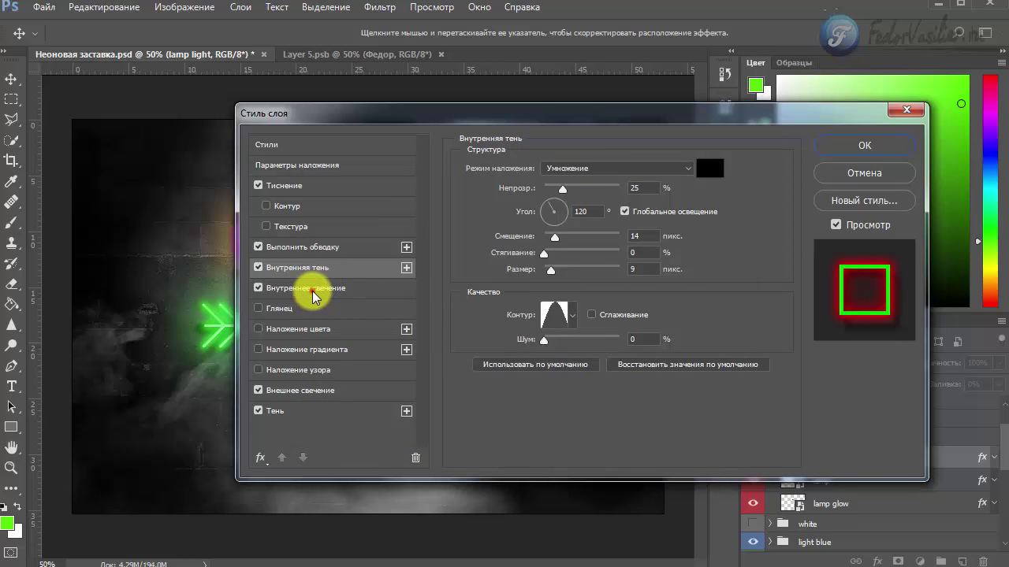
left_click(313, 292)
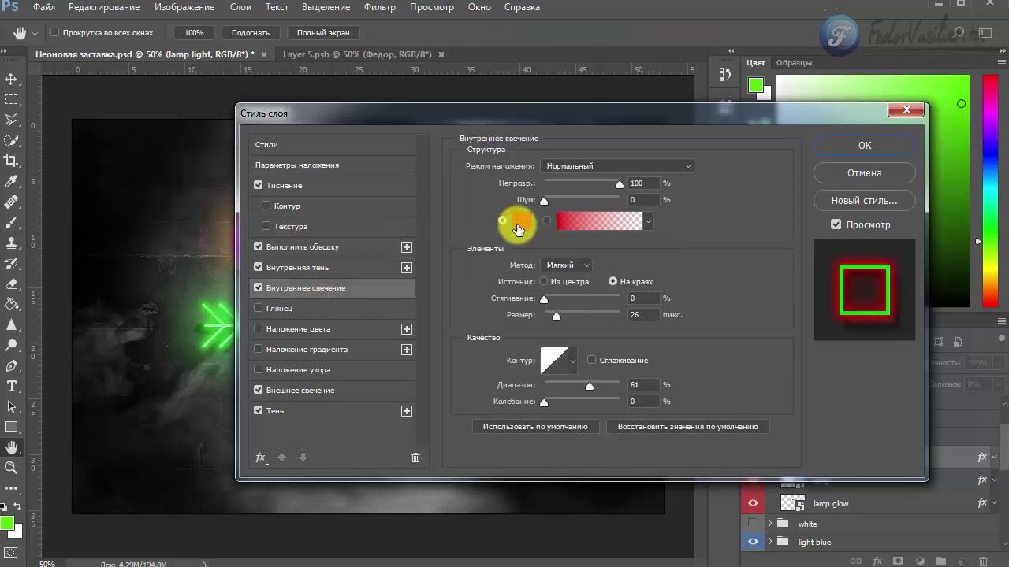
left_click(524, 226)
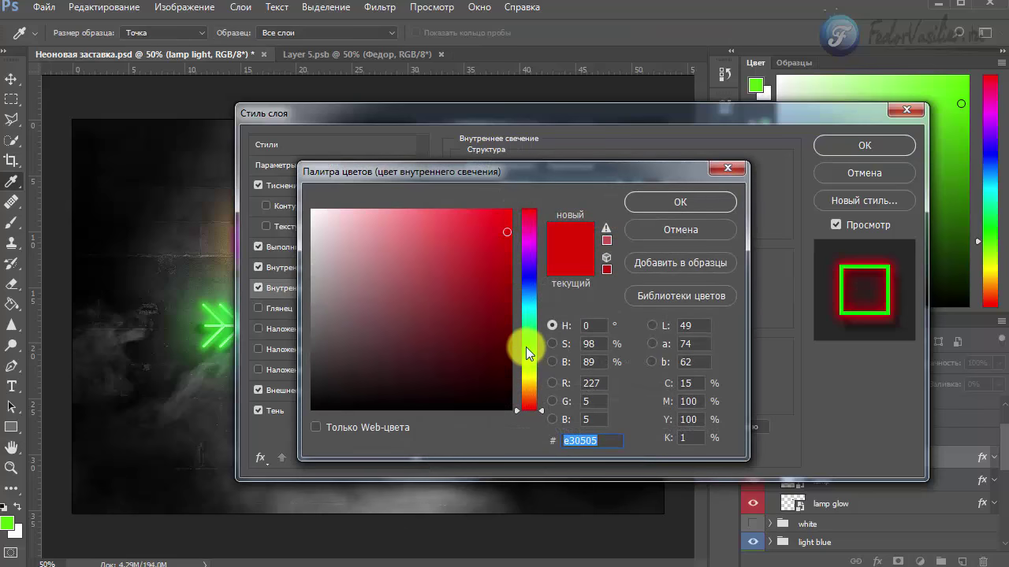
left_click(526, 353)
left_click_drag(484, 240, 597, 208)
left_click(637, 203)
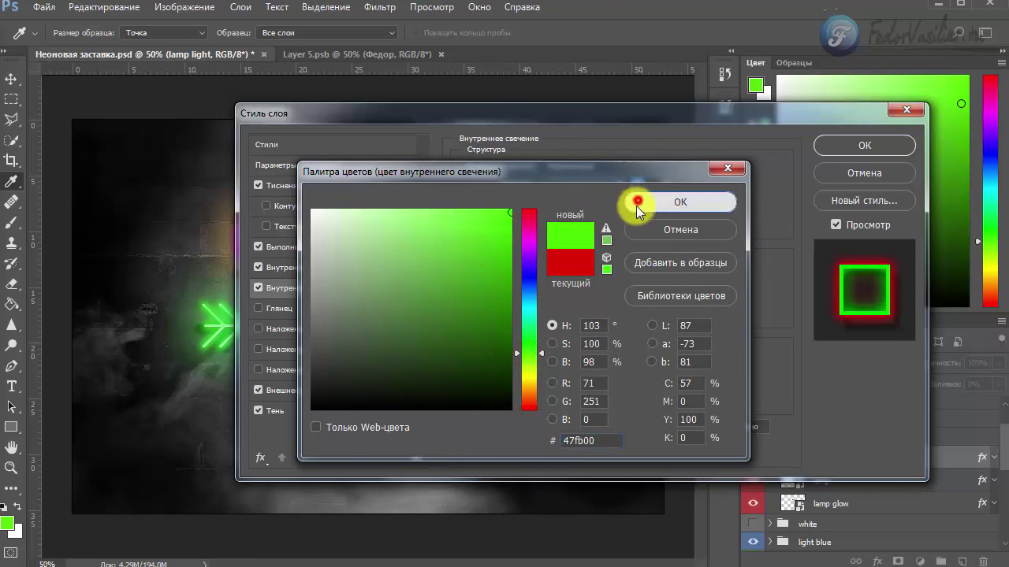
Set the outer glow colour to green 46f800 and apply the layer style
left_click(313, 392)
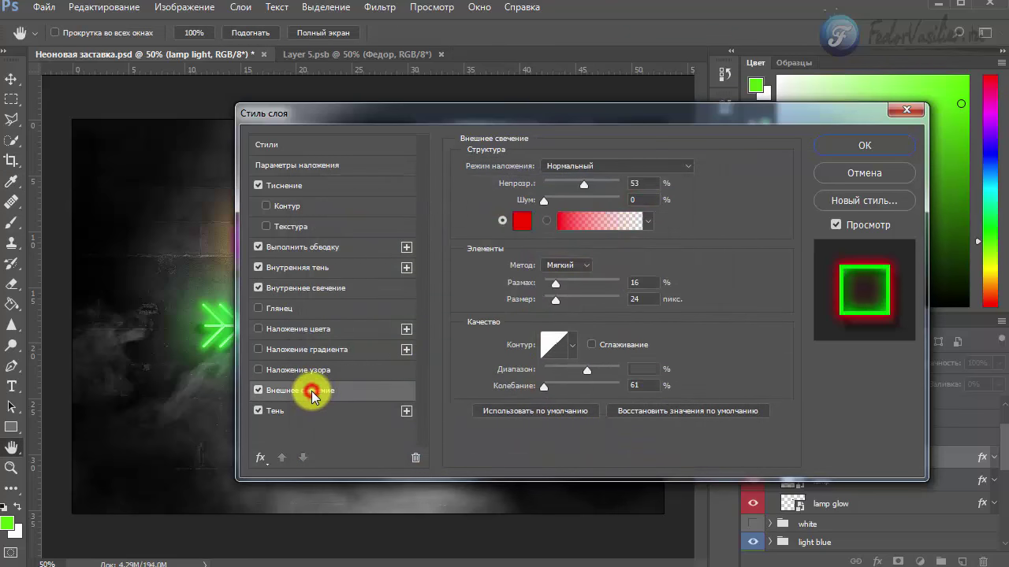
left_click(523, 220)
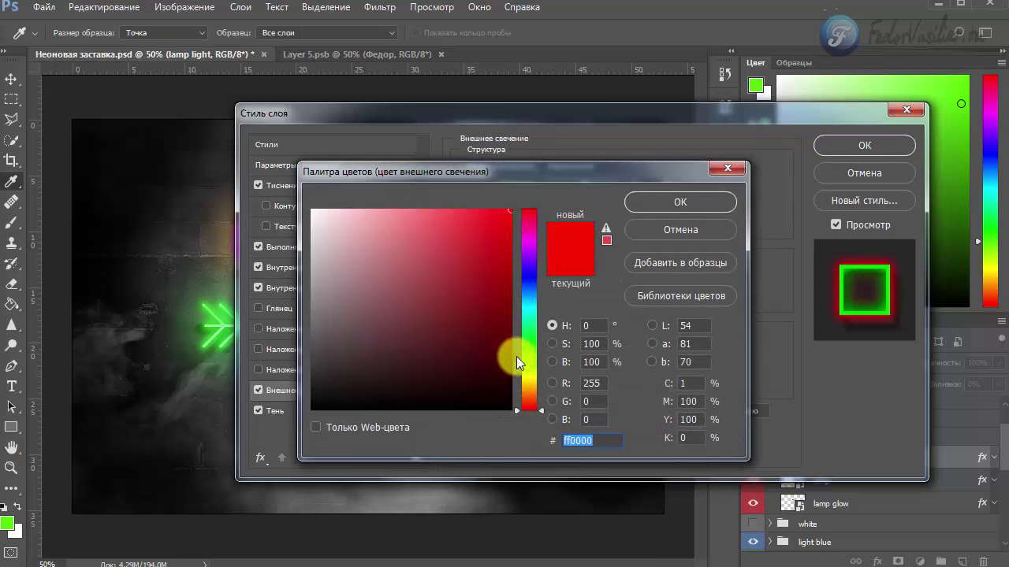
left_click(528, 353)
left_click_drag(462, 269, 520, 206)
left_click(659, 203)
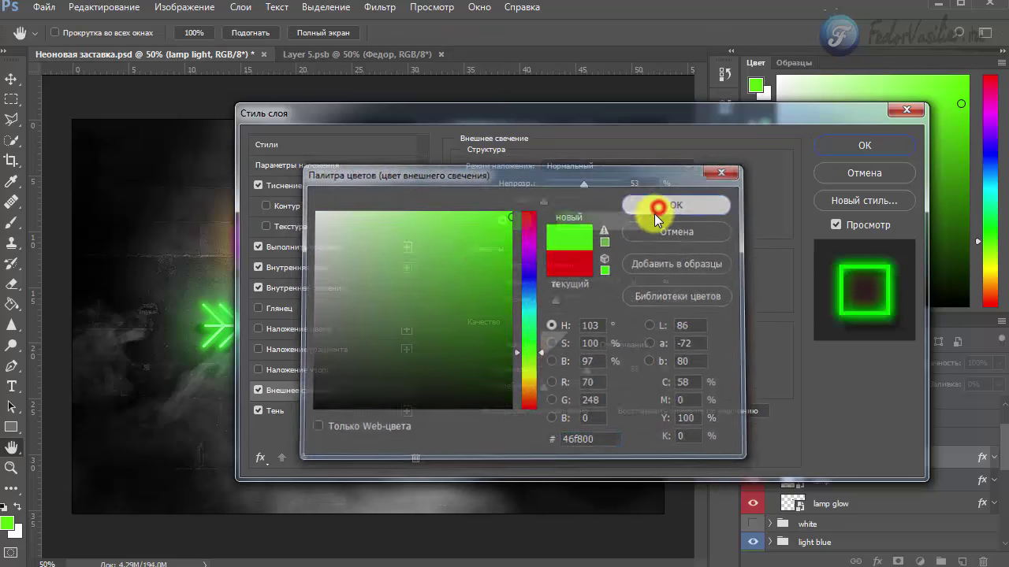
left_click(859, 146)
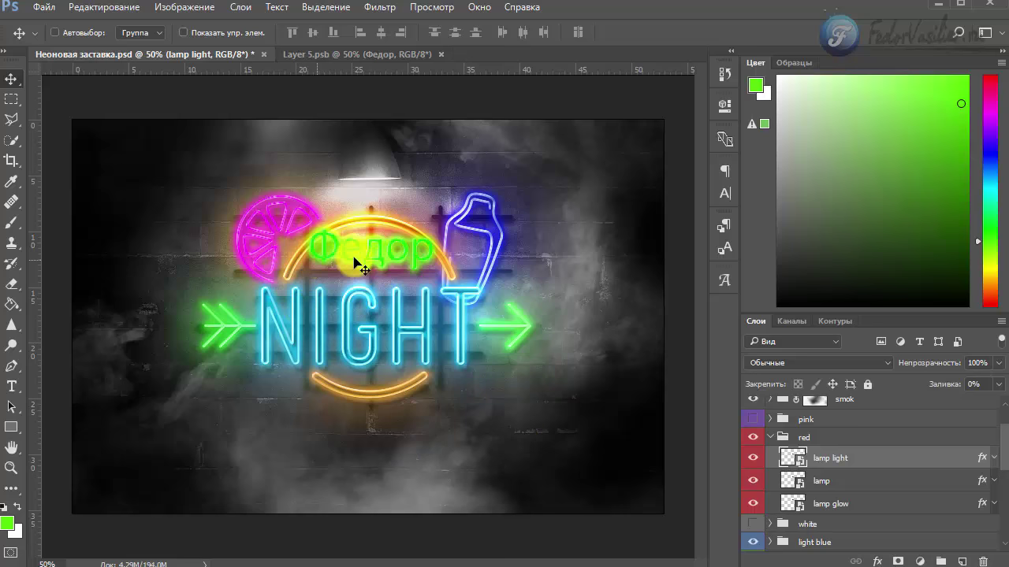
In lamp light's Layer Style, trial lower Outer Glow opacity and set Inner Glow to 100% with adjusted size
double_click(980, 462)
left_click_drag(524, 113, 330, 285)
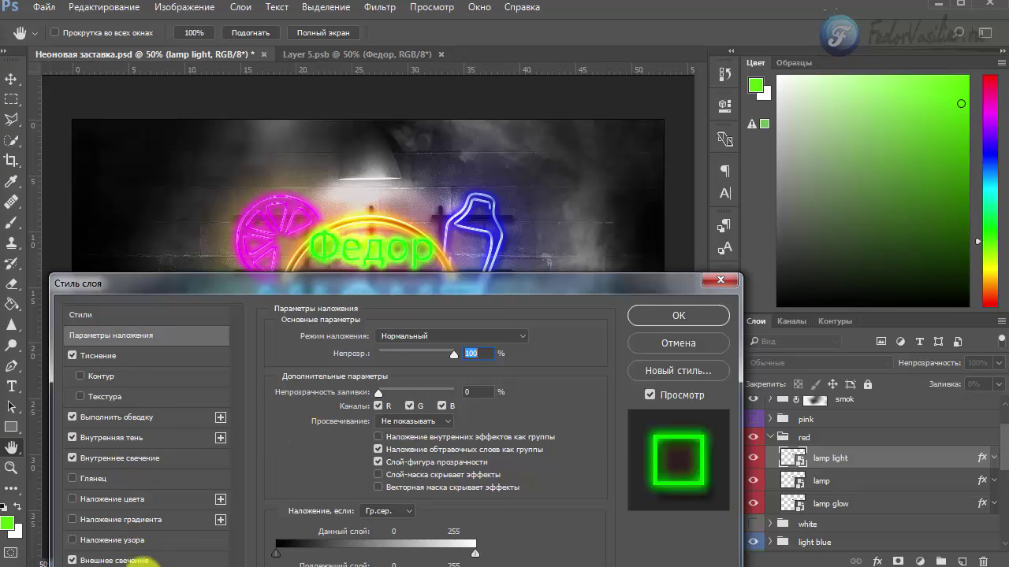
left_click(140, 558)
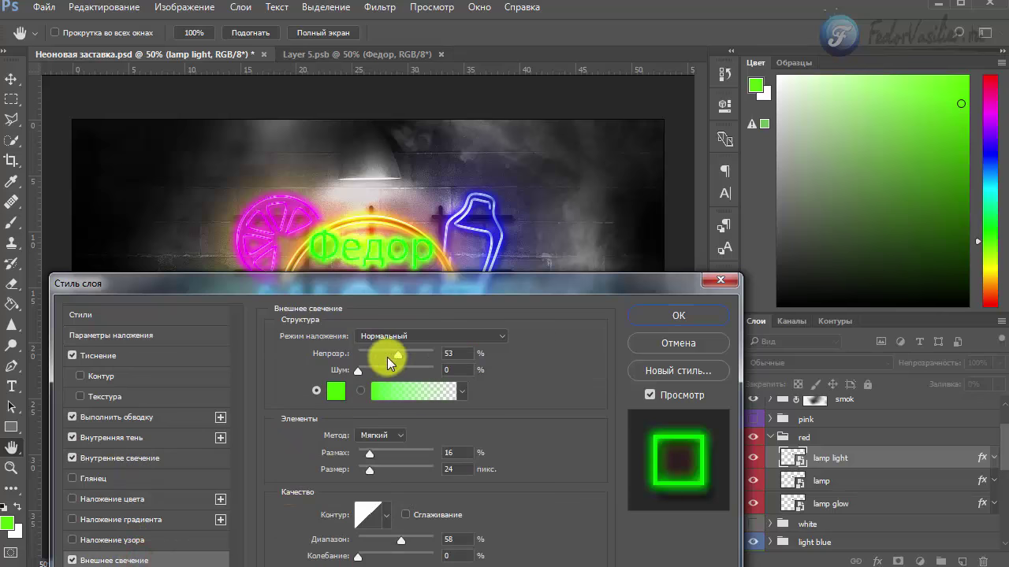
mouse_move(398, 355)
left_mouse_down()
mouse_move(380, 353)
mouse_move(424, 355)
mouse_move(384, 353)
mouse_move(404, 354)
left_mouse_up()
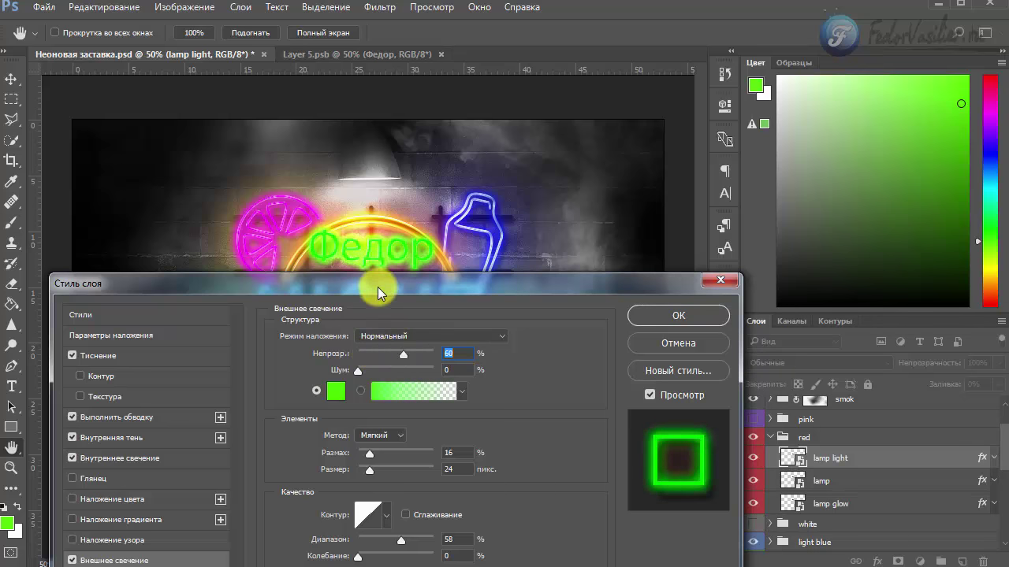
left_click_drag(377, 286, 408, 282)
left_click_drag(417, 356, 401, 354)
left_click(138, 461)
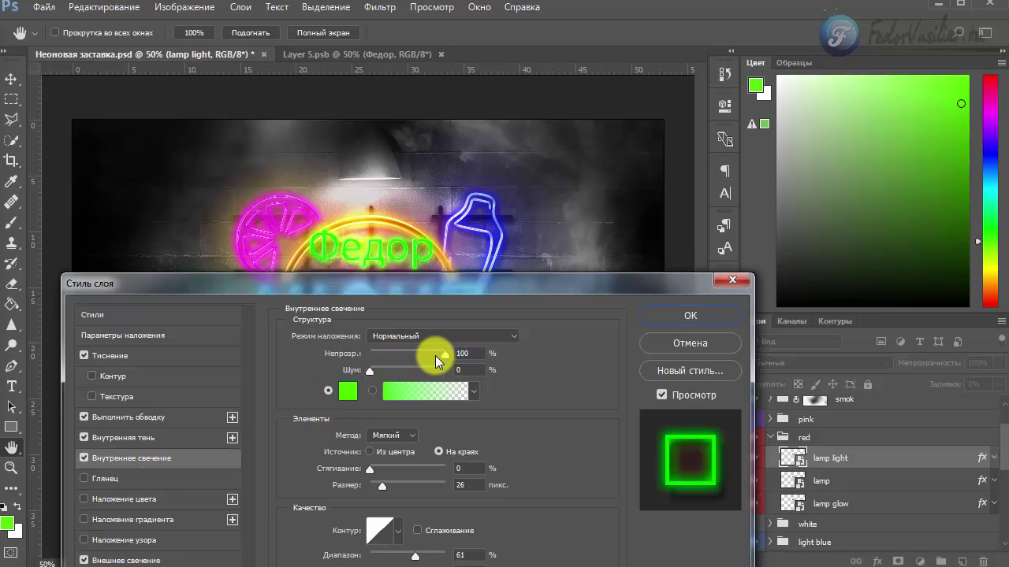
left_click_drag(417, 355, 445, 355)
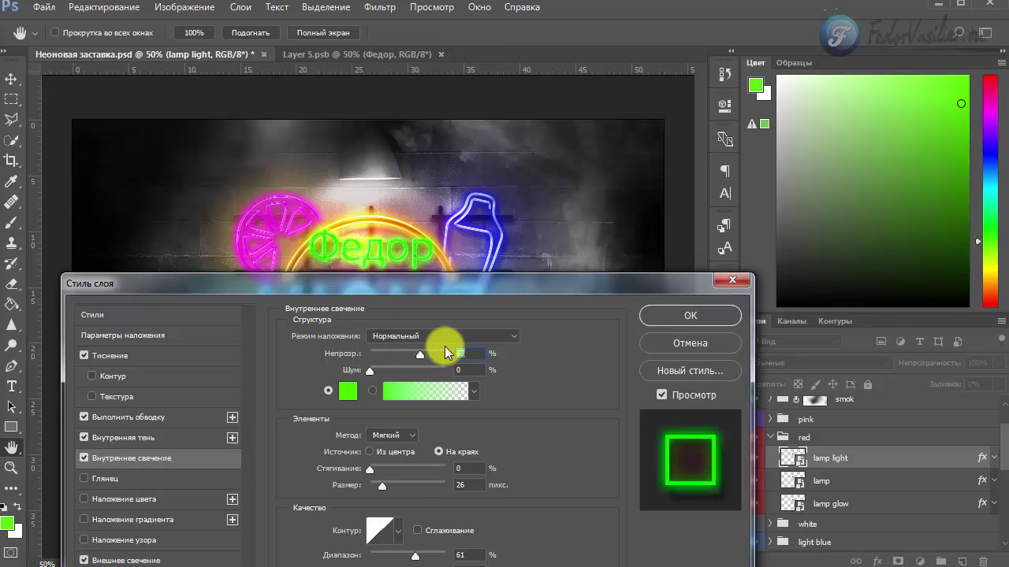
mouse_move(381, 486)
left_mouse_down()
mouse_move(398, 487)
mouse_move(378, 486)
left_mouse_up()
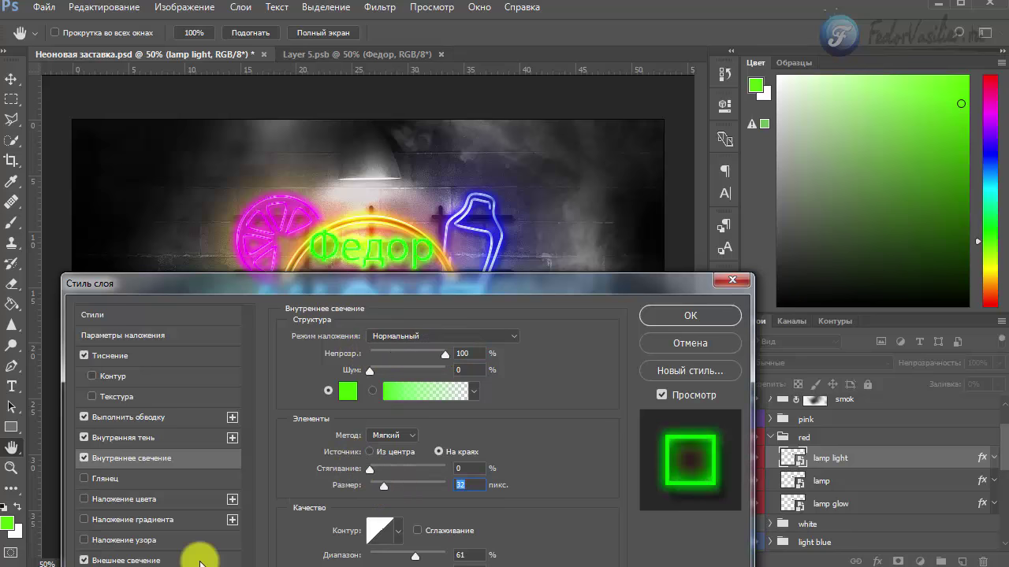
Lower lamp light's Outer Glow opacity to 28% and apply the layer style
left_click(89, 559)
mouse_move(443, 287)
left_mouse_down()
mouse_move(347, 479)
mouse_move(396, 372)
mouse_move(452, 296)
left_mouse_up()
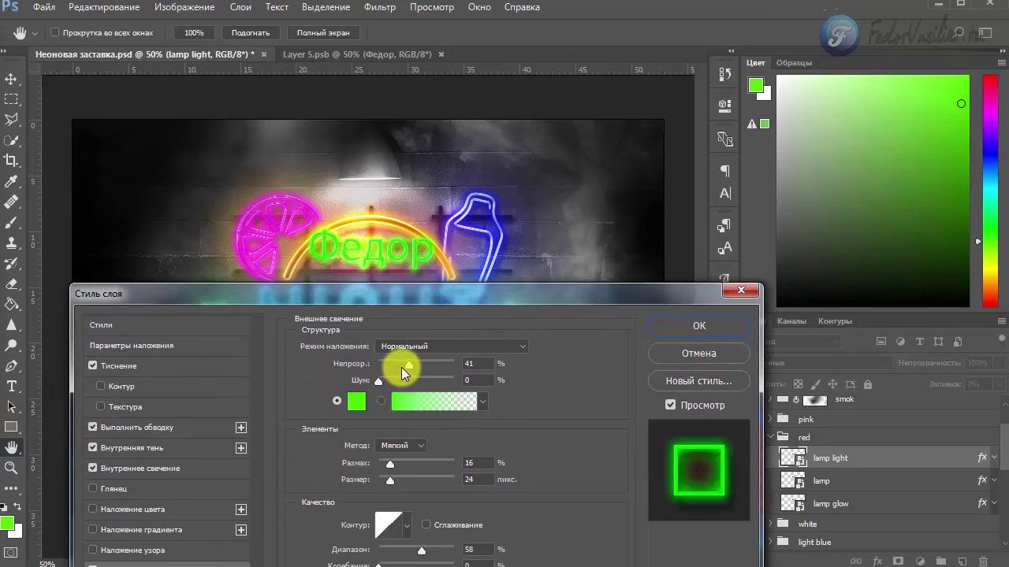
left_click_drag(401, 367, 399, 367)
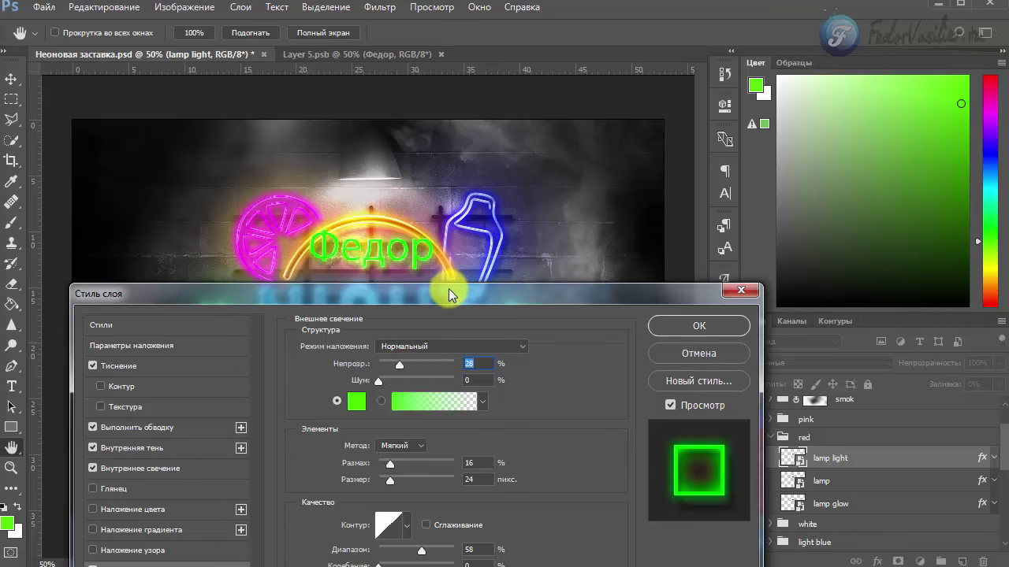
left_click_drag(449, 295, 470, 134)
left_click(711, 165)
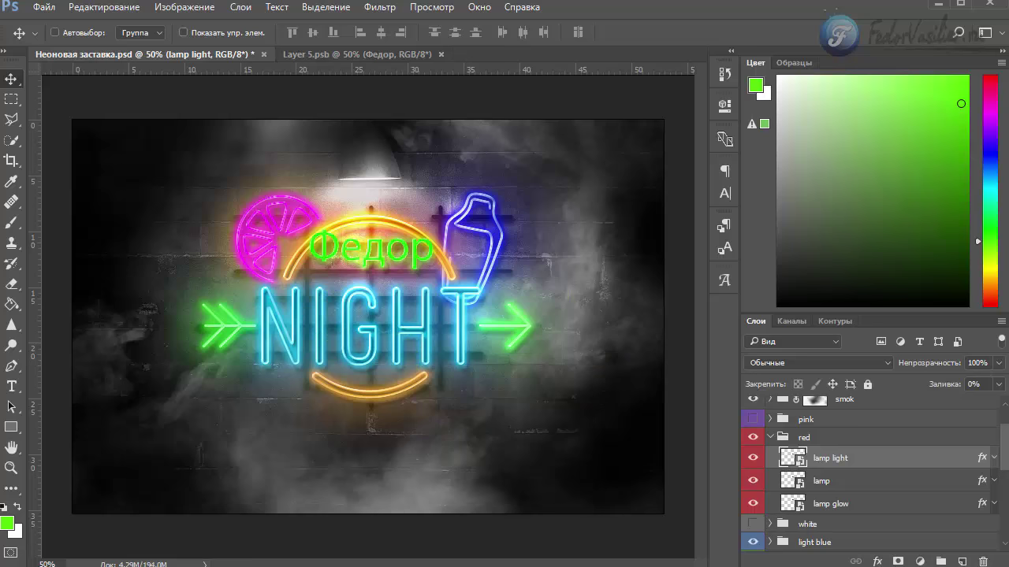
left_click(827, 504)
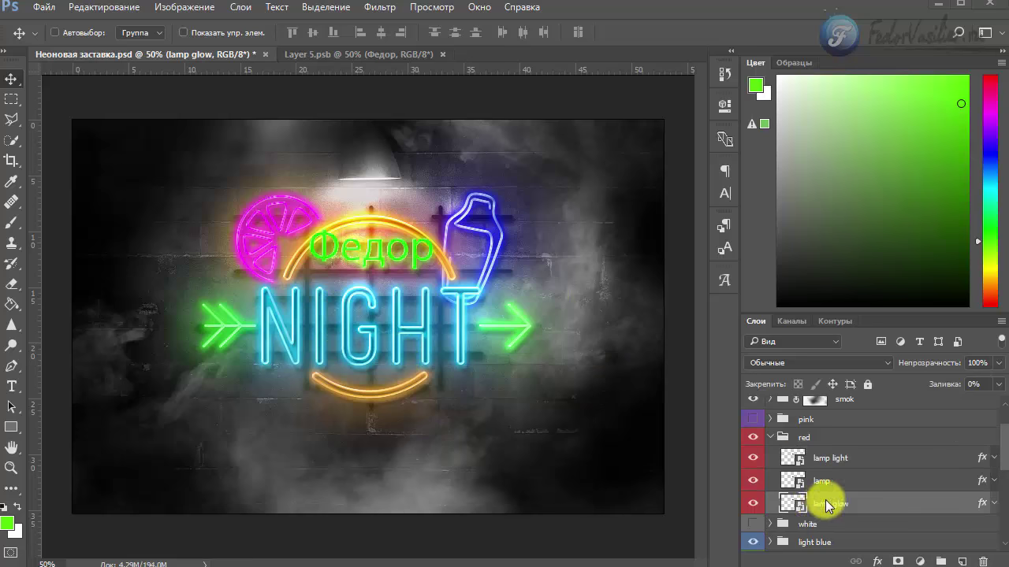
Change the lamp glow layer's Inner Glow colour from red to green
double_click(981, 504)
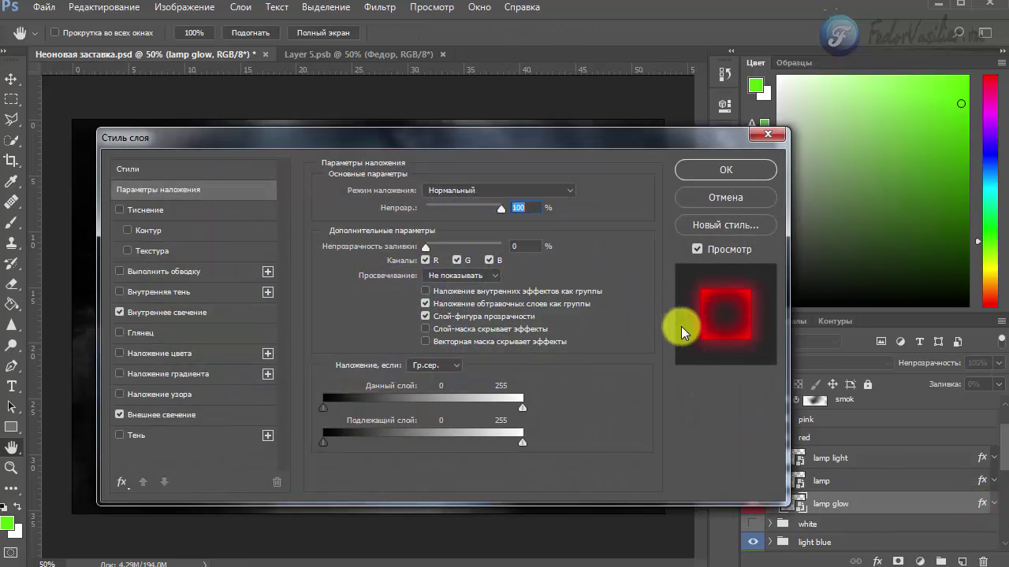
left_click(192, 314)
left_click(334, 264)
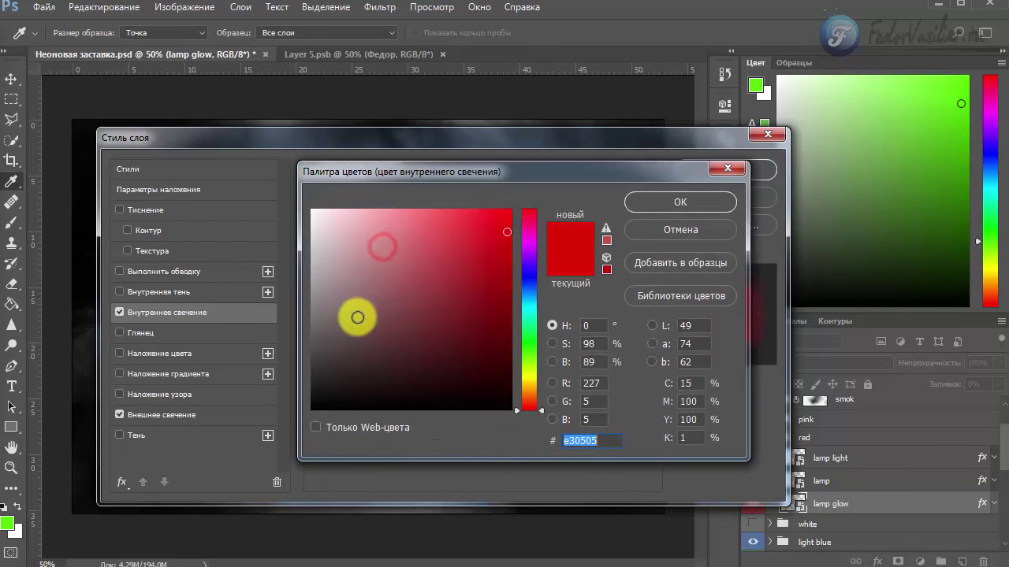
left_click(529, 349)
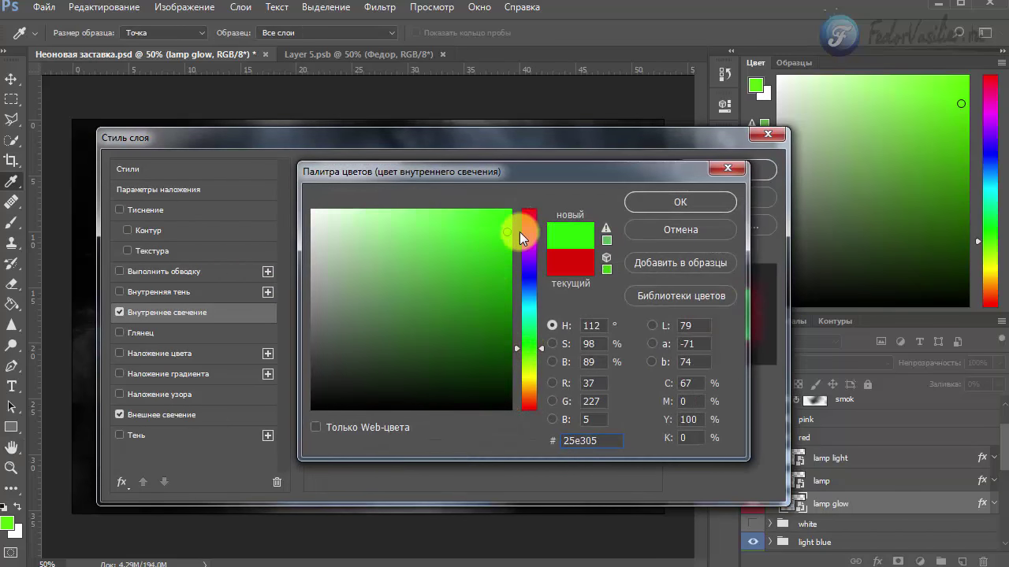
left_click(649, 203)
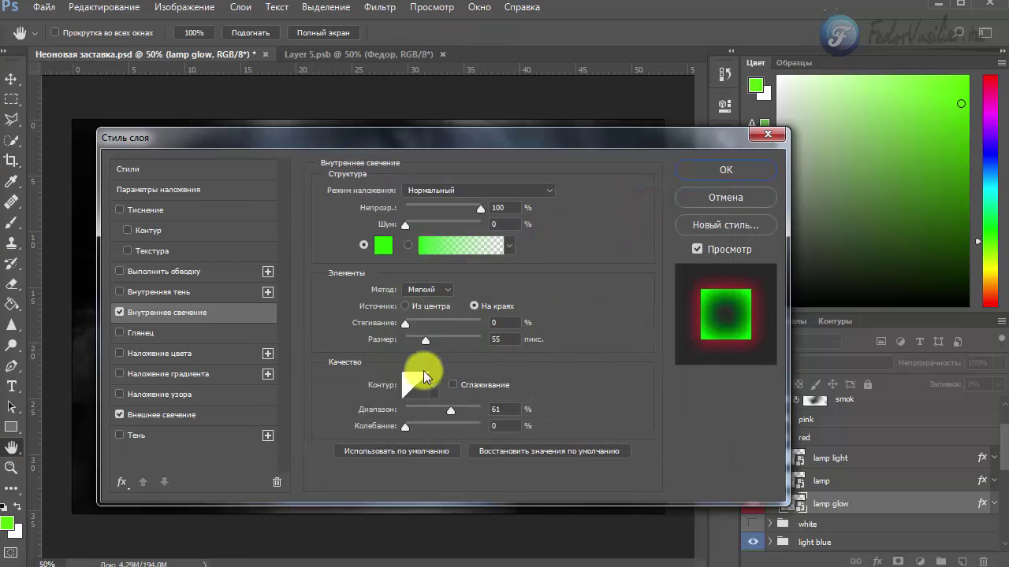
Set lamp glow's Outer Glow to a fully saturated bright green and apply the style
left_click(180, 417)
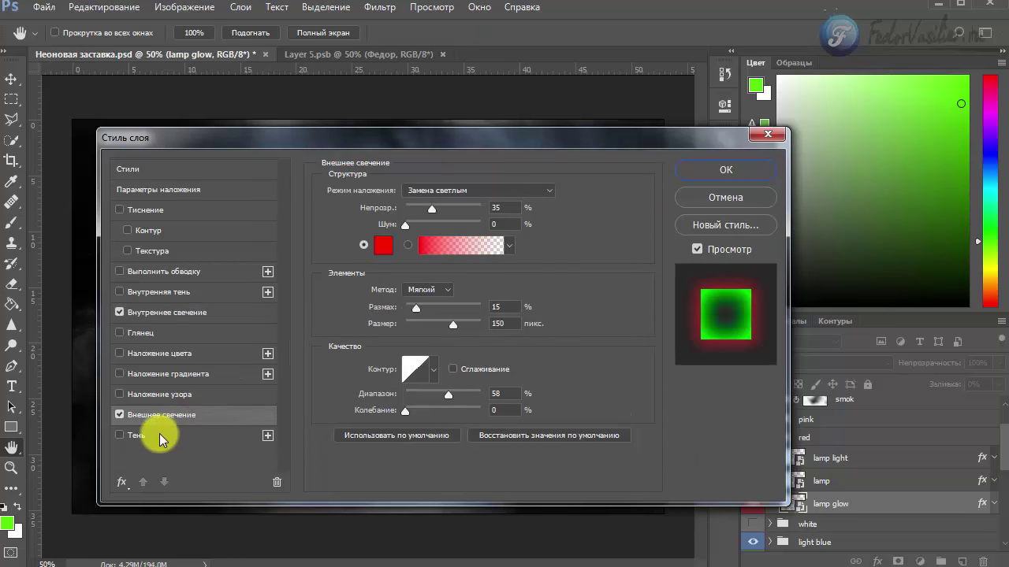
left_click(386, 250)
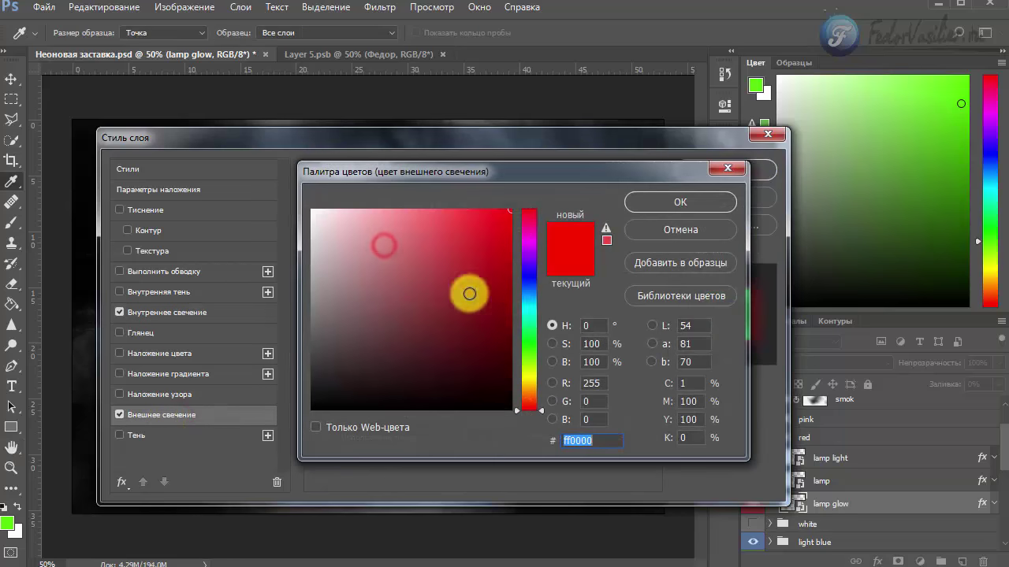
left_click(527, 353)
left_click_drag(488, 255, 513, 209)
left_click(657, 200)
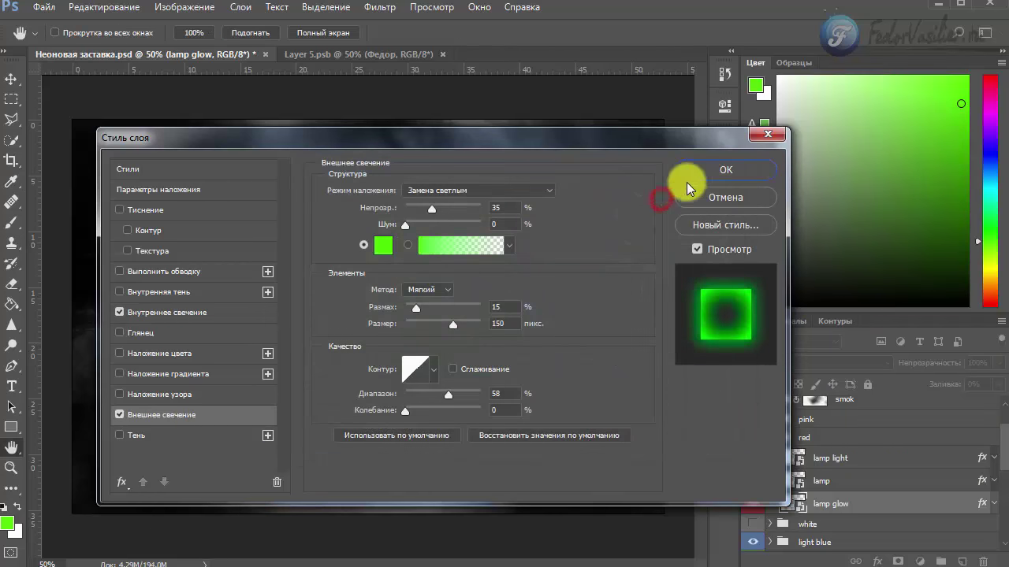
left_click(701, 173)
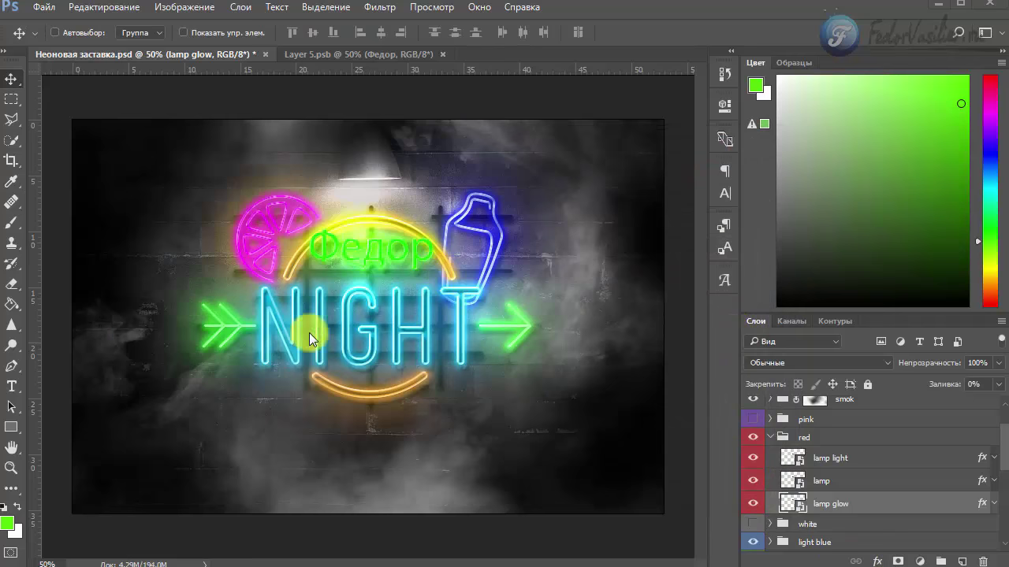
Collapse the red group, toggle the light blue group's visibility to identify it, then expand it
left_click(770, 438)
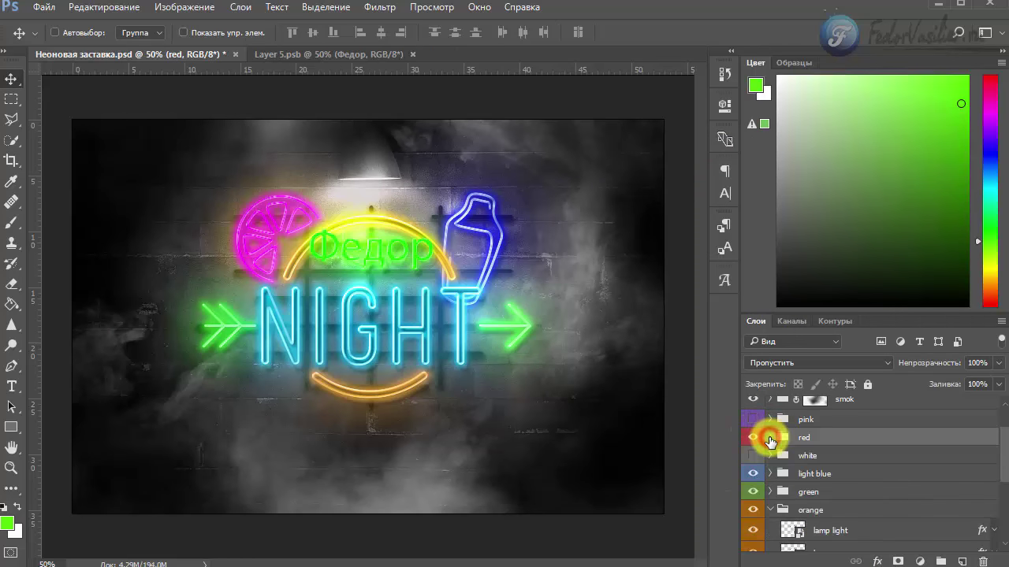
left_click(811, 473)
left_click(747, 476)
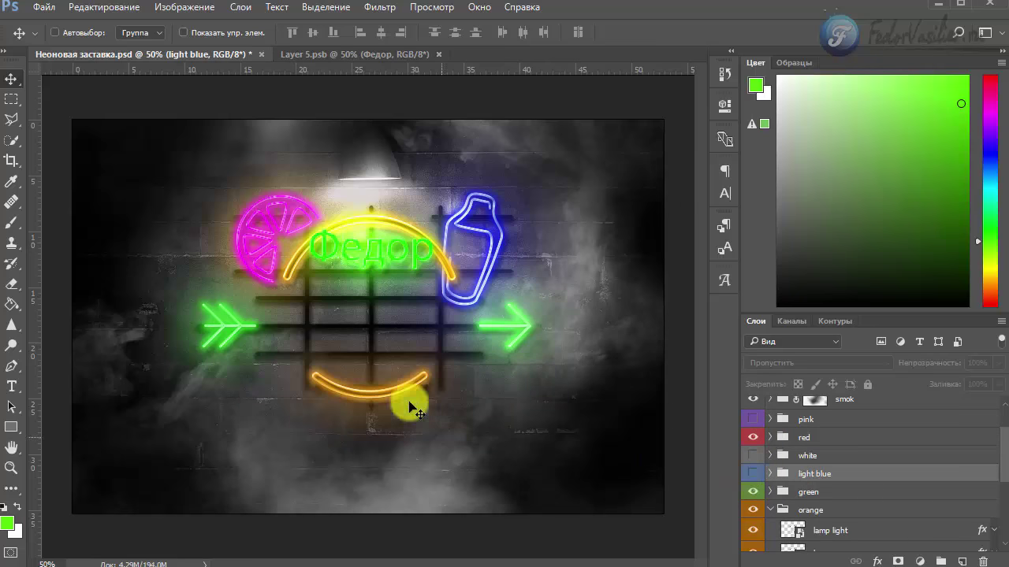
left_click(754, 476)
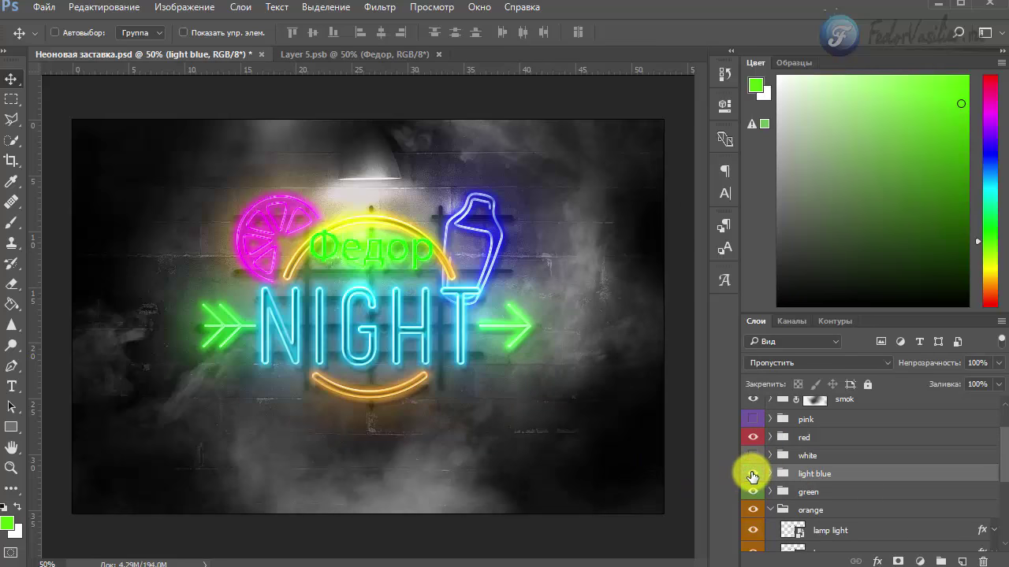
left_click(770, 473)
scroll(811, 473, "down", 1)
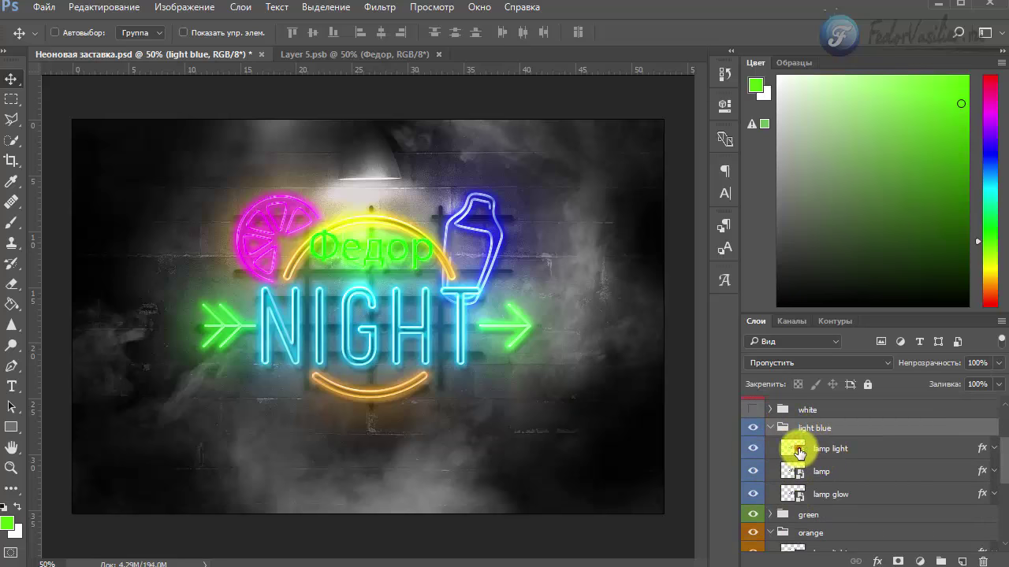
double_click(798, 450)
Dismiss the profile and missing-font notices, then replace NIGHT with 'Васильев' in the smart object
left_click(407, 324)
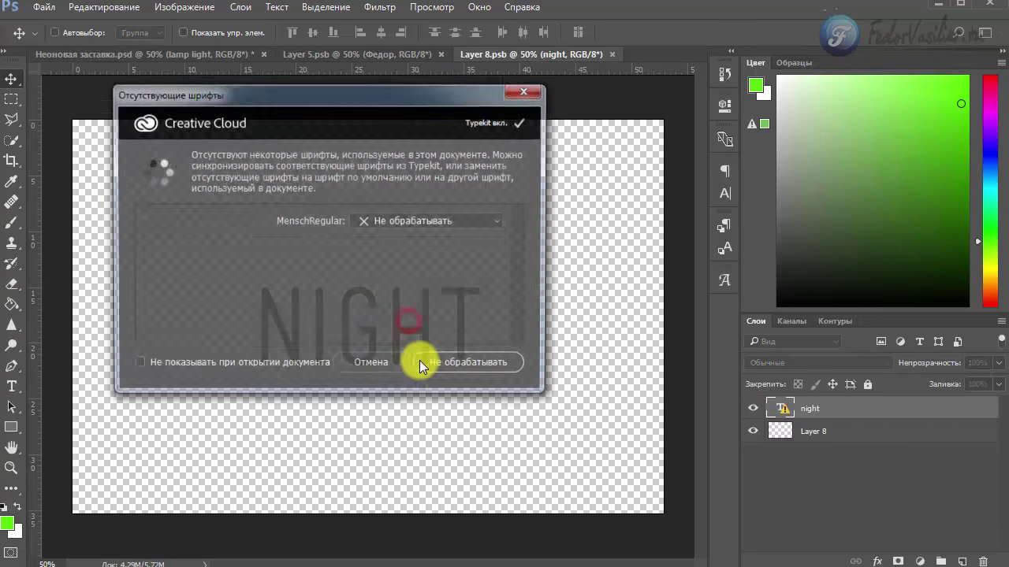
left_click_drag(458, 99, 547, 130)
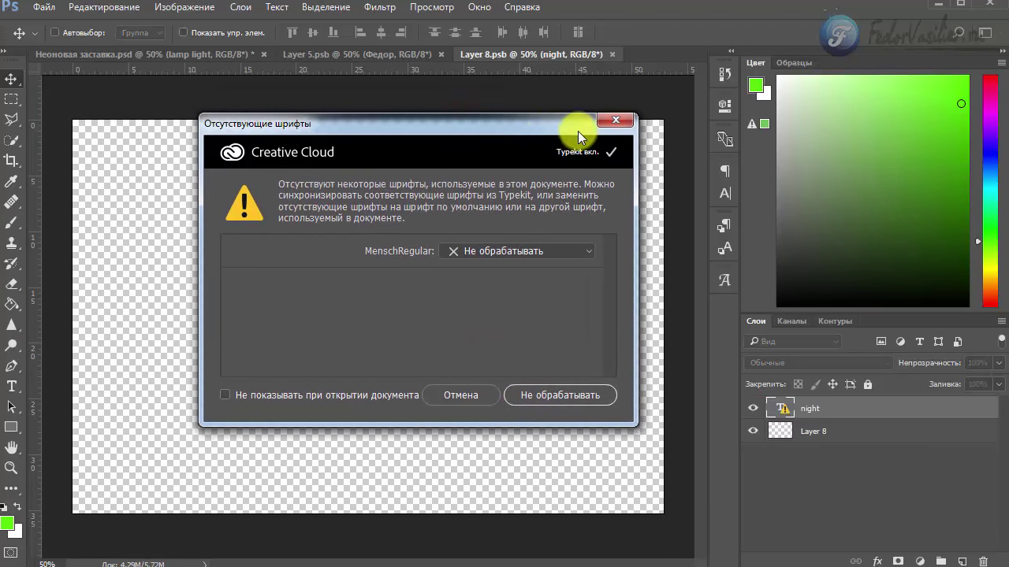
left_click(603, 120)
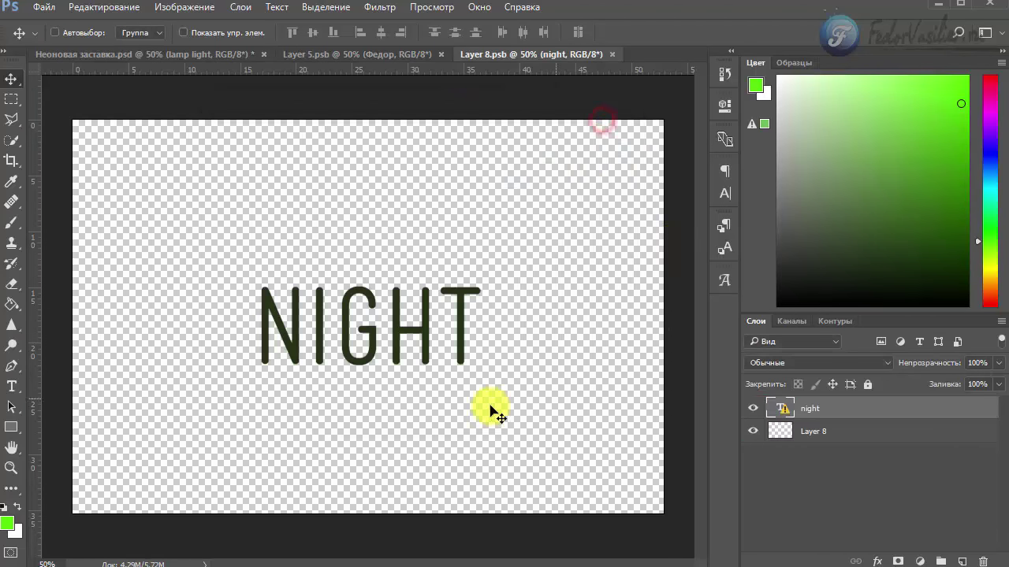
left_click(12, 386)
left_click_drag(471, 330, 263, 338)
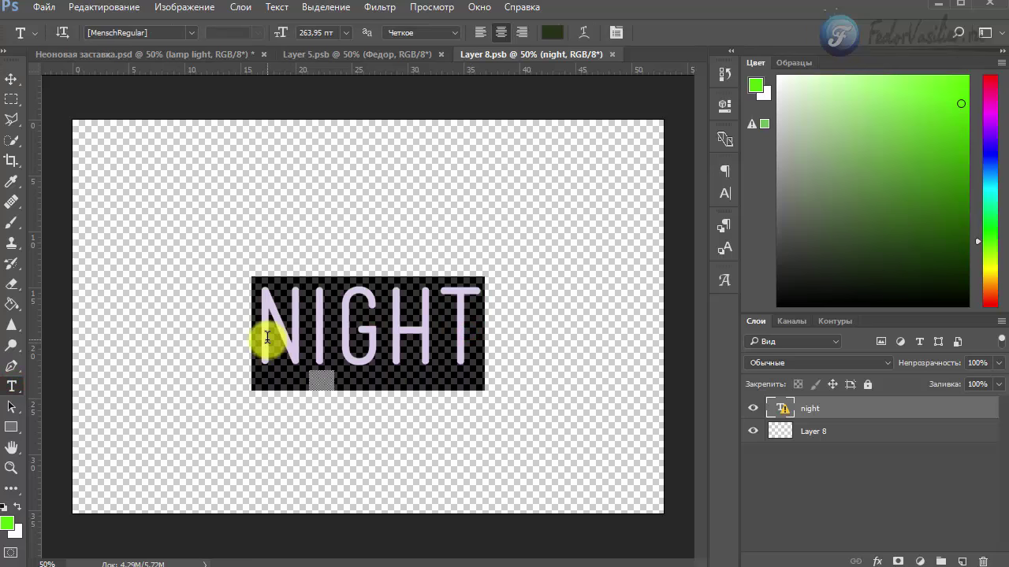
left_click(409, 231)
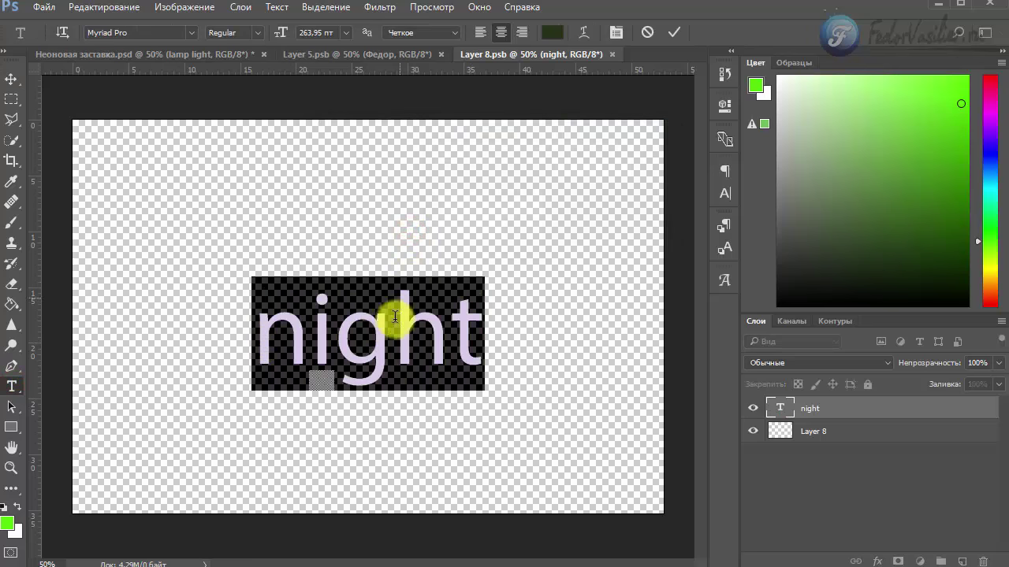
type("В")
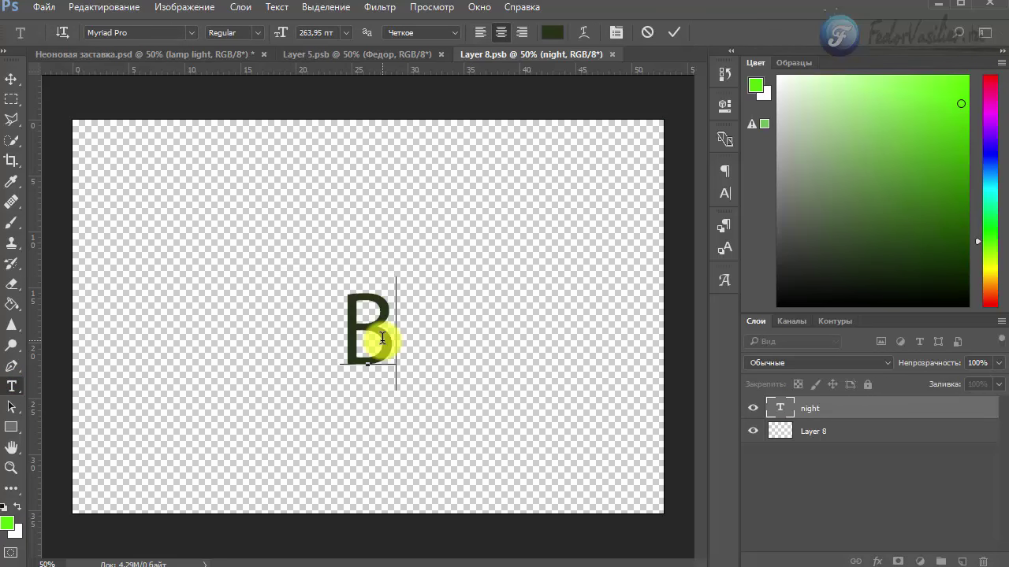
type("асильев")
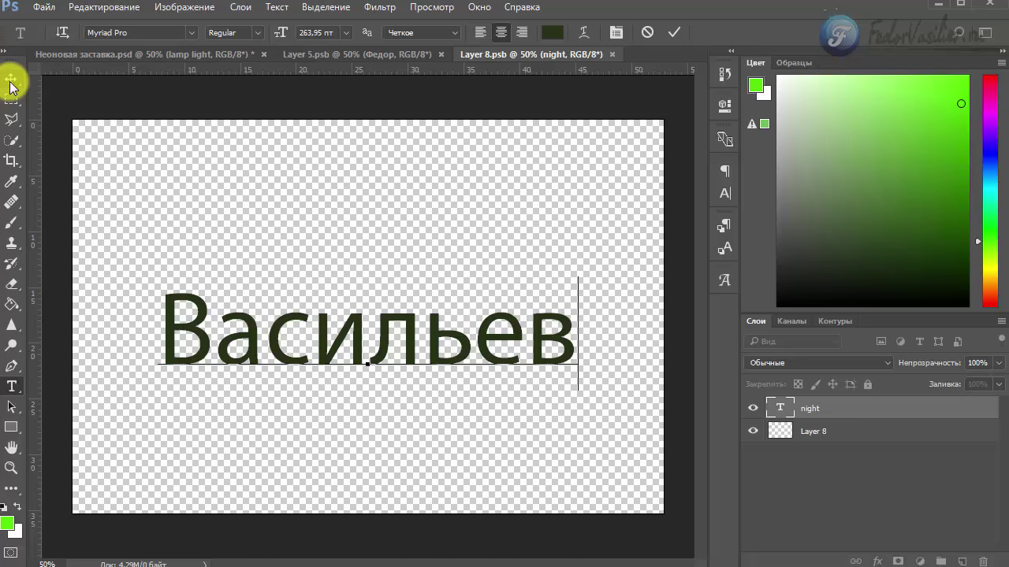
left_click(12, 80)
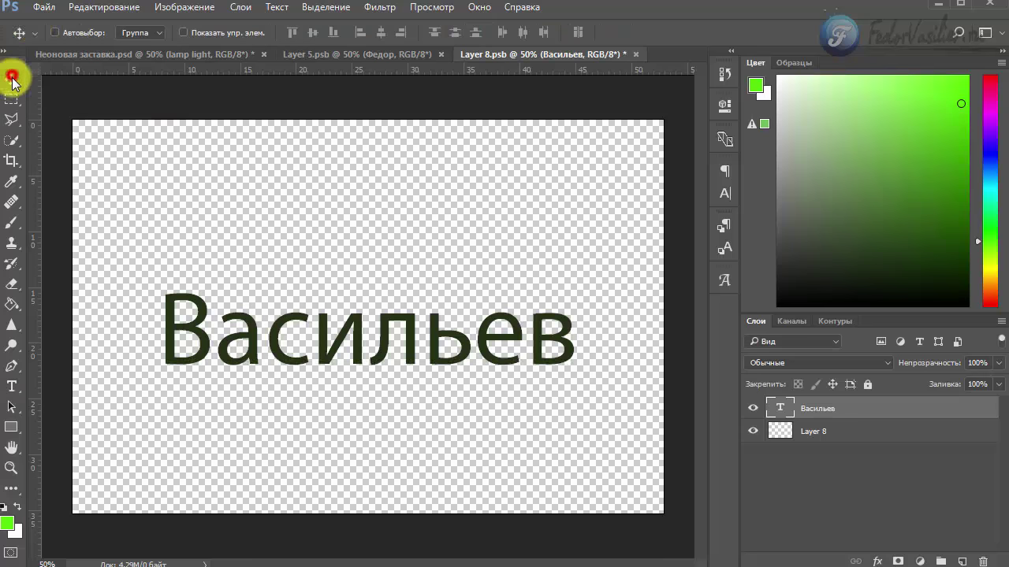
Save the edited smart object, close the Федор smart object, and return to the neon scene
left_click(40, 7)
left_click(74, 166)
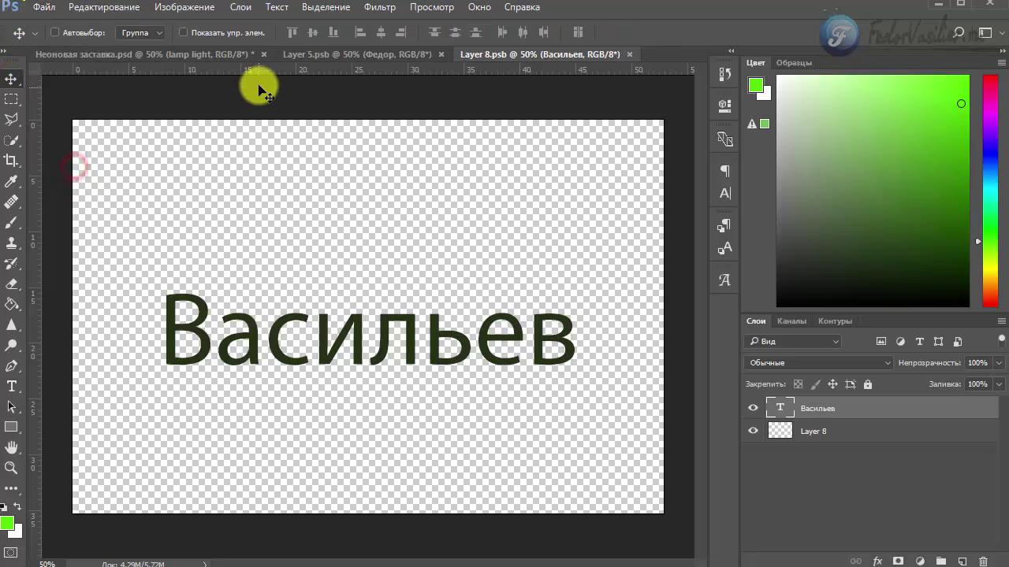
left_click(413, 56)
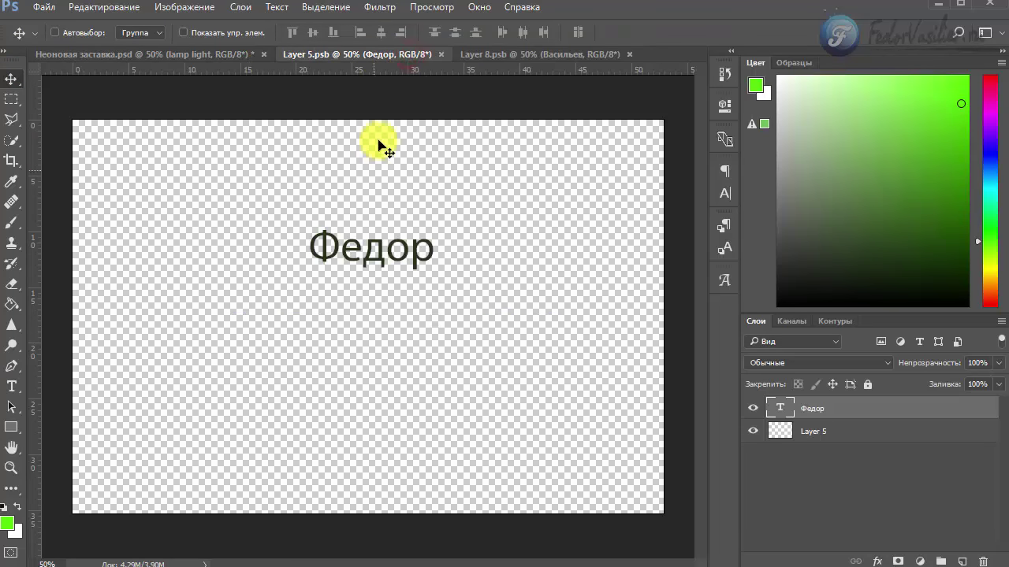
left_click(439, 54)
left_click(191, 55)
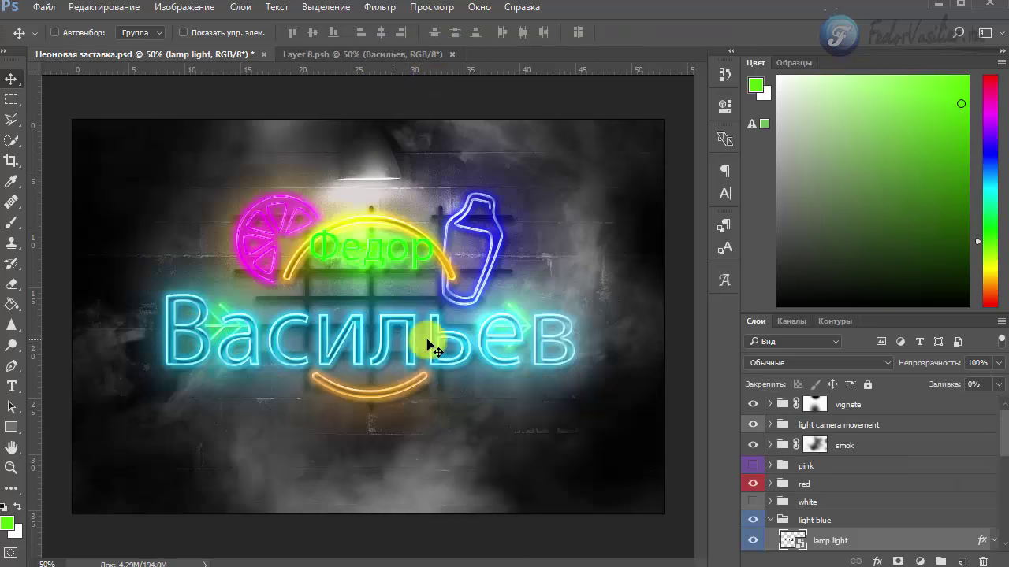
Shrink the word Васильев from 263,95 pt to 205,95 pt
left_click(331, 56)
left_click(15, 390)
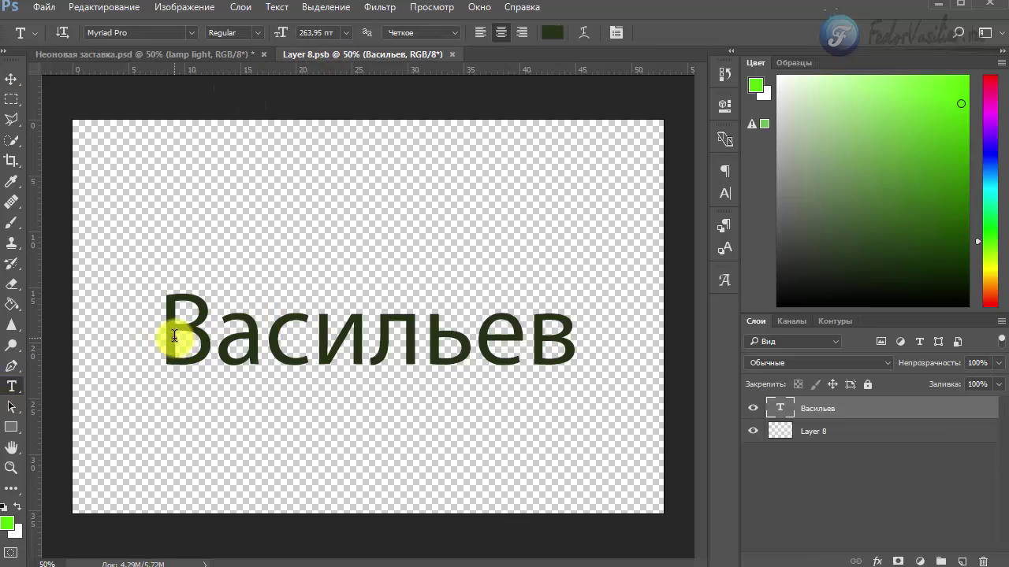
double_click(177, 337)
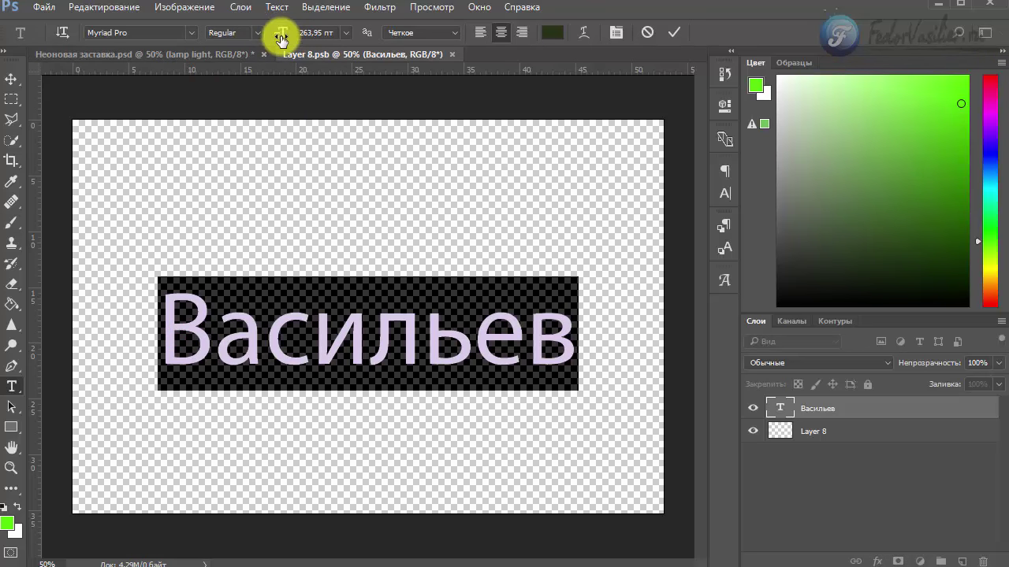
left_click(282, 37)
left_click_drag(281, 36, 260, 39)
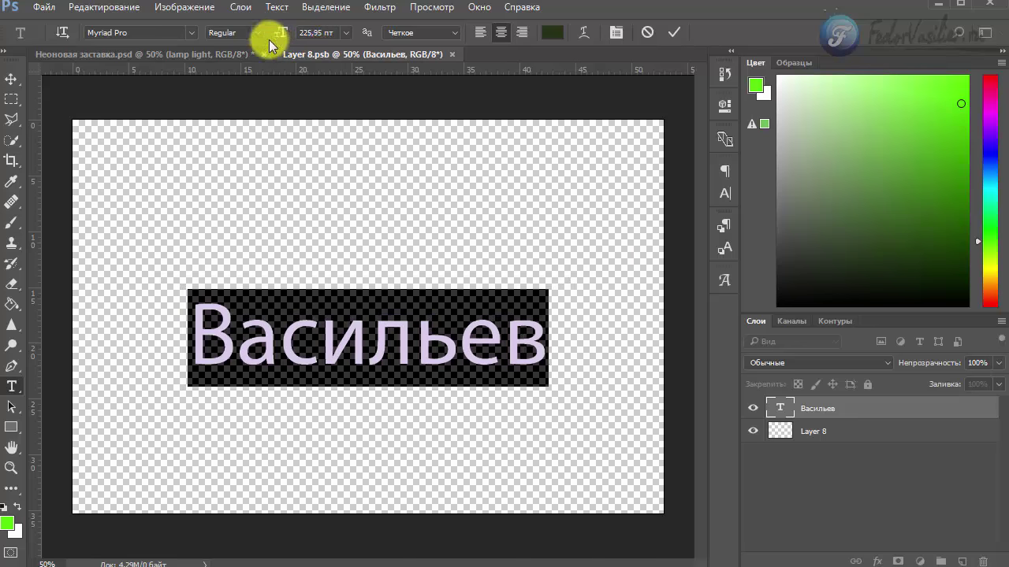
left_click(342, 35)
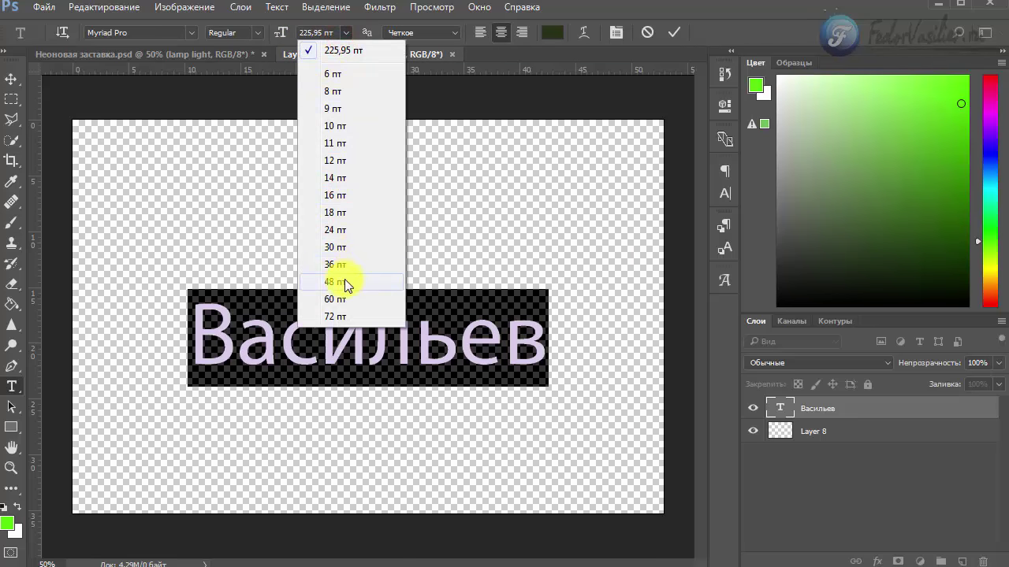
left_click(281, 38)
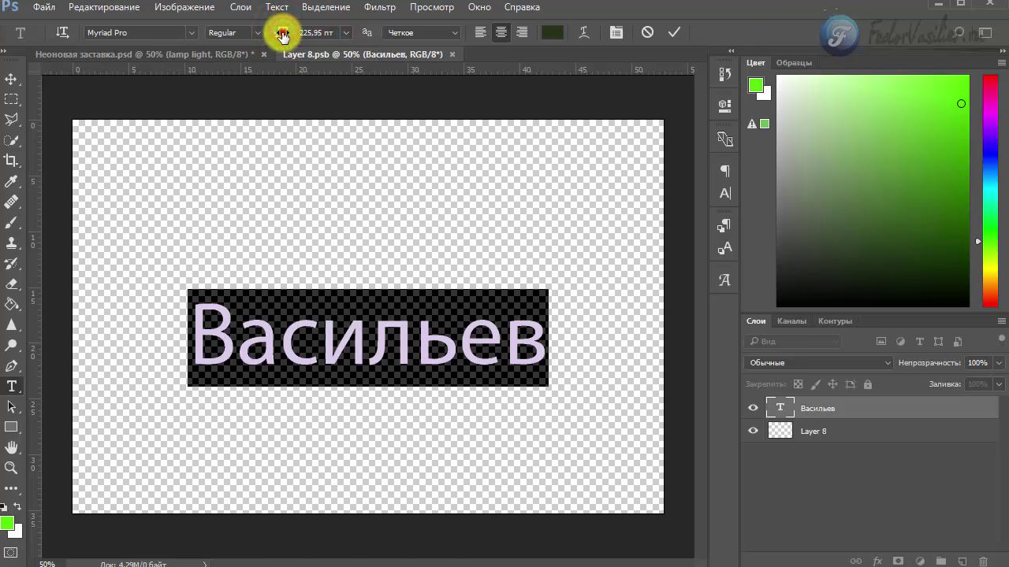
left_click_drag(282, 33, 254, 36)
left_click(269, 355)
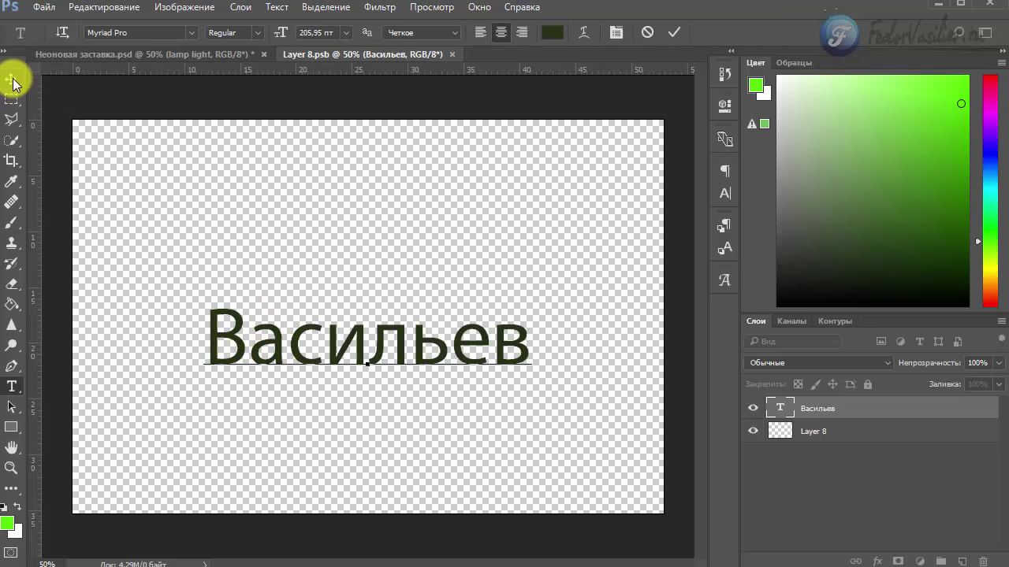
Commit the text and nudge Васильев upward with three Shift+Up presses
left_click(12, 80)
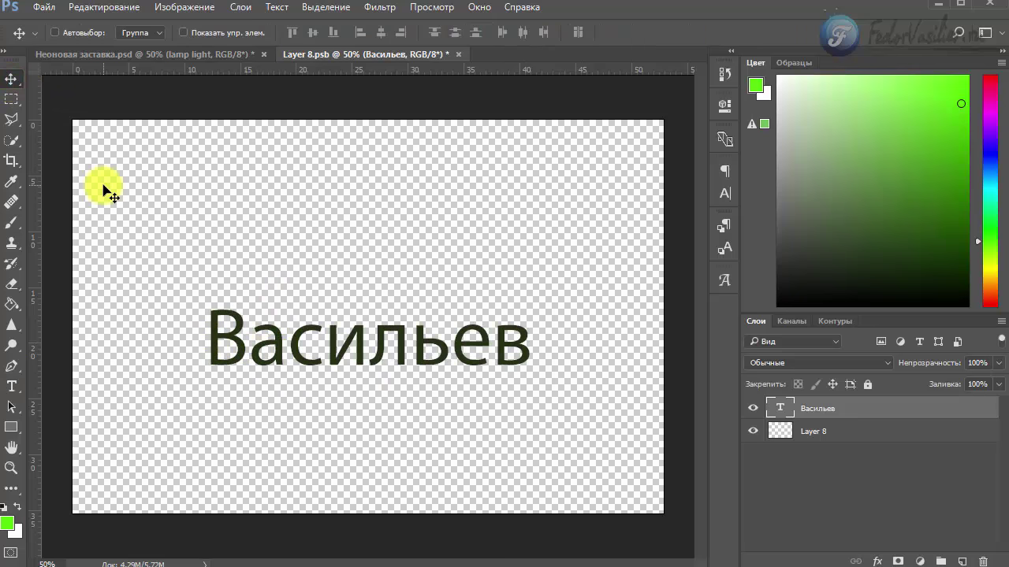
key("shift+Up")
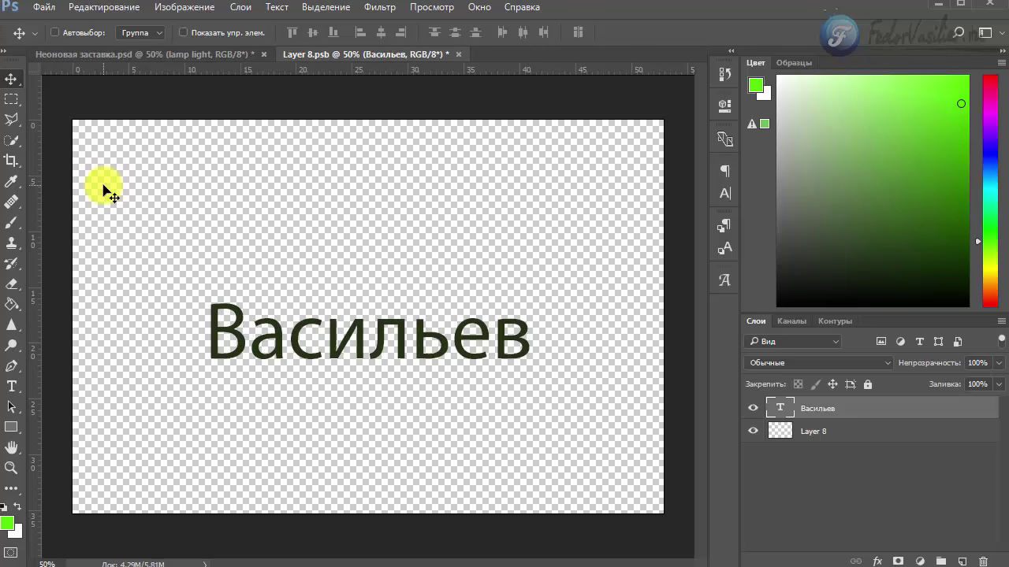
key("shift+Up")
key("shift+Up")
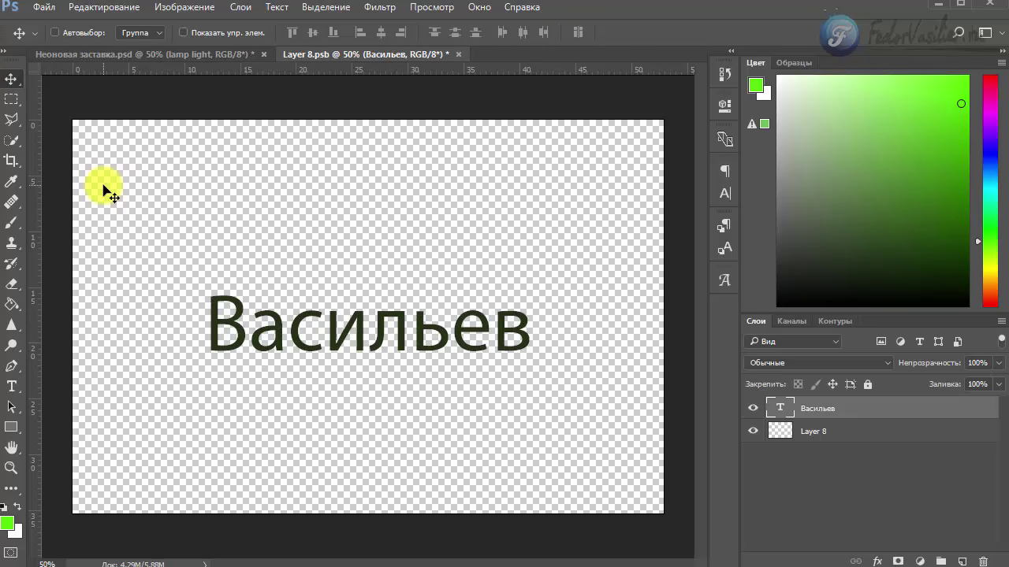
key("shift+Up")
key("shift+Up")
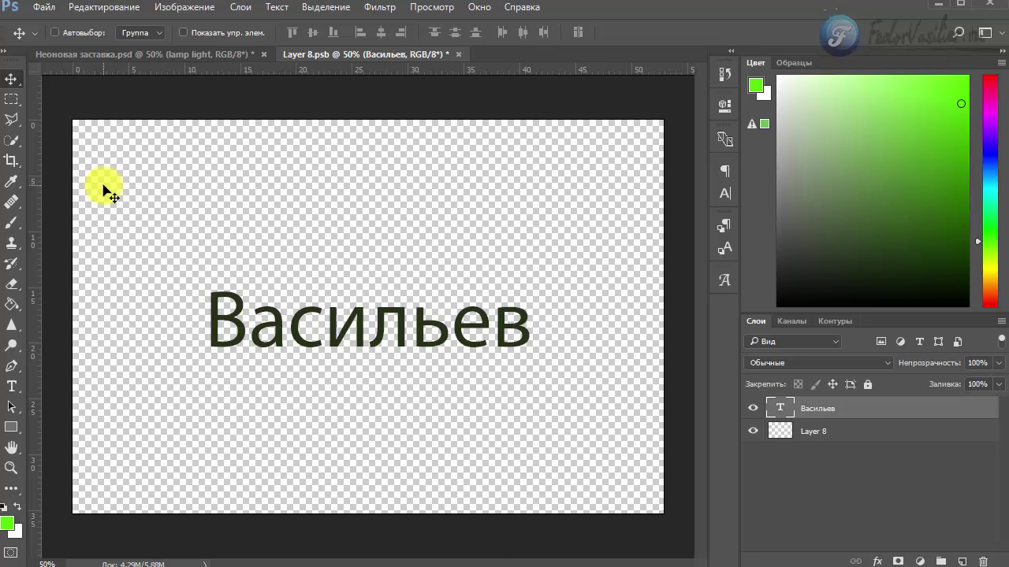
left_click(44, 7)
Save the resized Layer 8 smart object and check the smaller Васильев in the neon sign
left_click(71, 164)
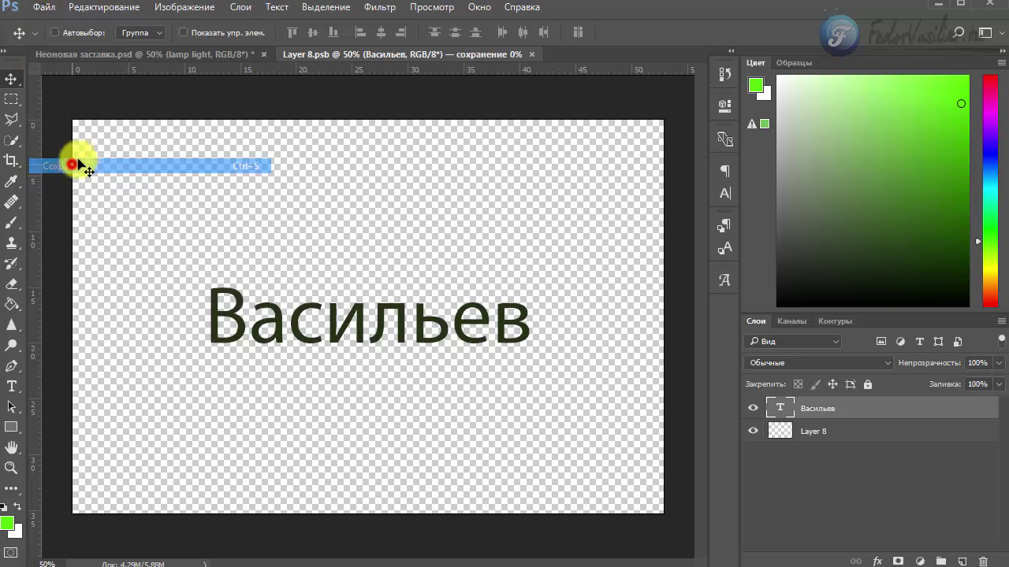
left_click(158, 55)
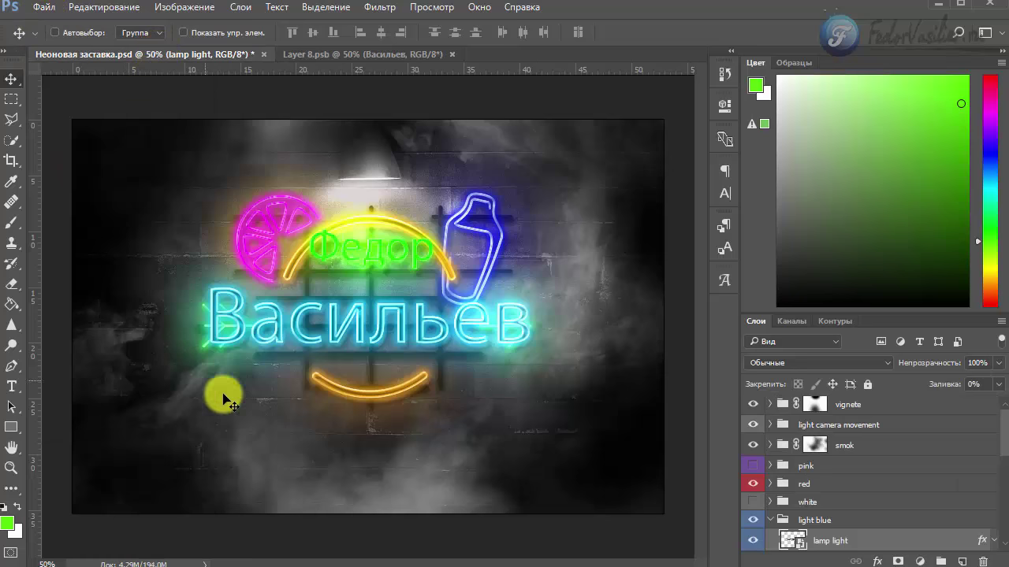
mouse_move(237, 341)
left_mouse_down()
mouse_move(522, 340)
mouse_move(472, 349)
mouse_move(237, 335)
left_mouse_up()
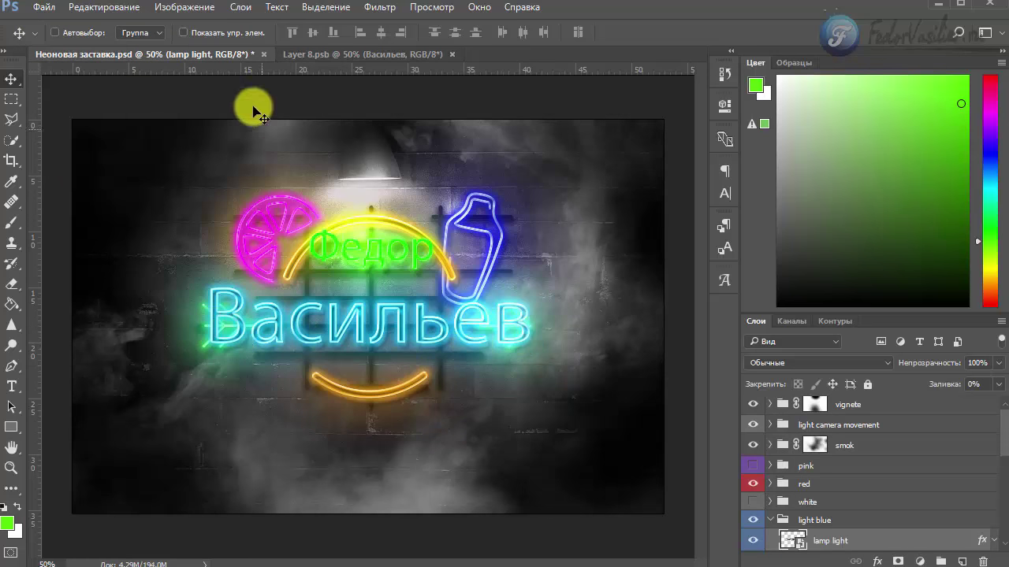
Back in the smart object document, select the whole word Васильев with the Type tool
left_click(349, 55)
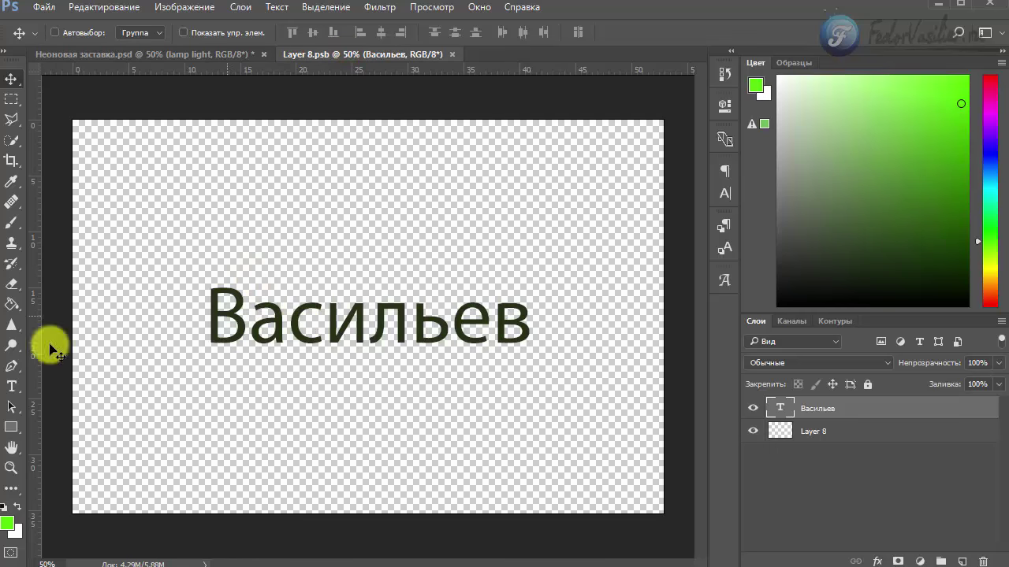
left_click(11, 386)
left_click_drag(224, 321, 252, 321)
left_click_drag(321, 322, 517, 333)
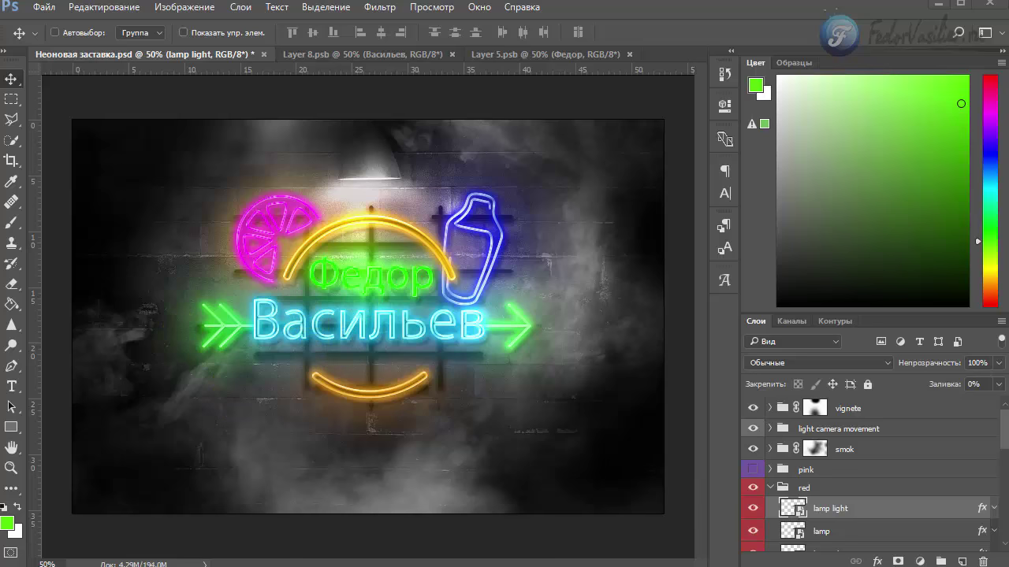
left_click(44, 8)
left_click(95, 181)
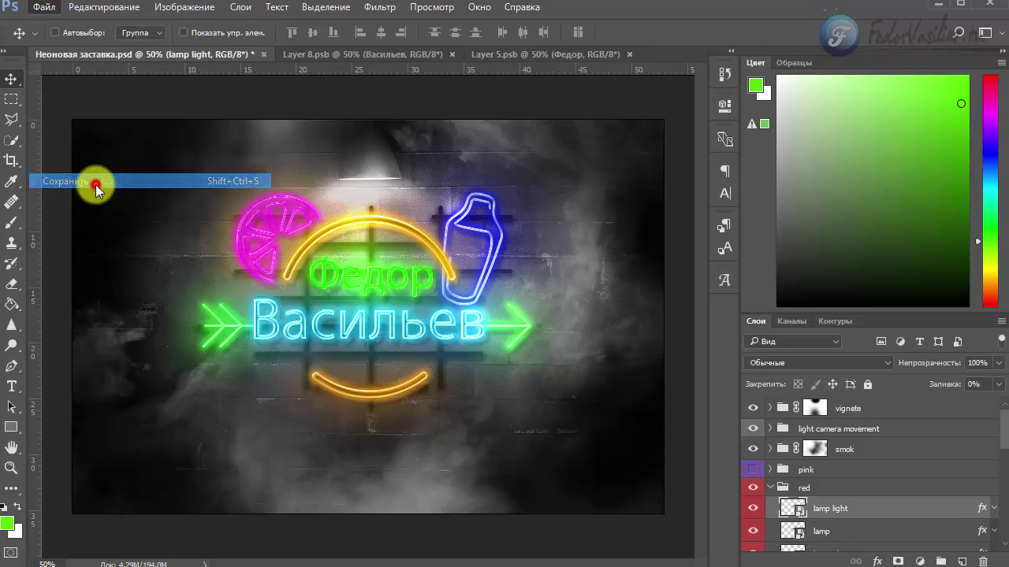
left_click_drag(225, 11, 115, 0)
left_click(87, 410)
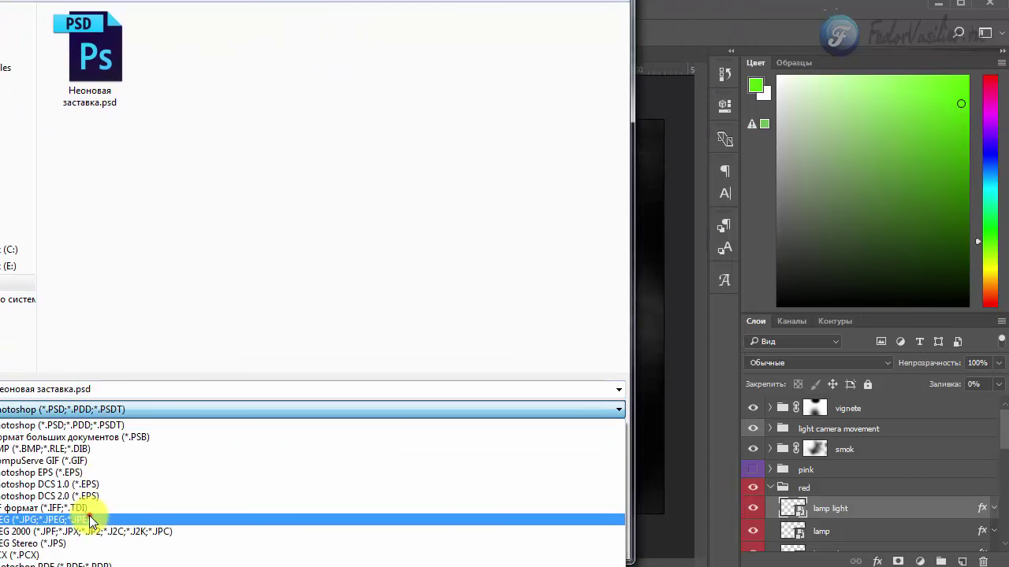
left_click(90, 519)
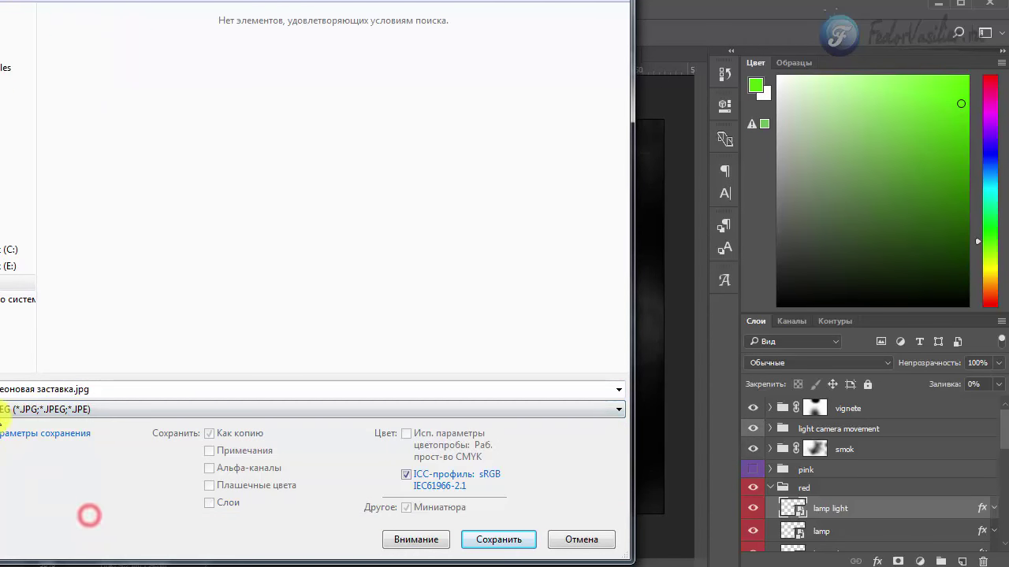
left_click(498, 539)
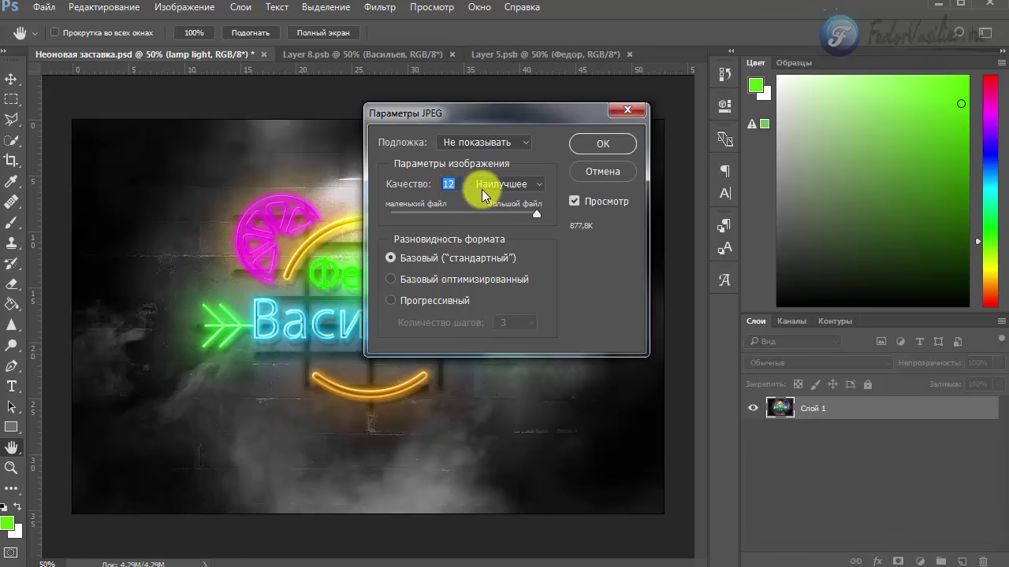
left_click(589, 178)
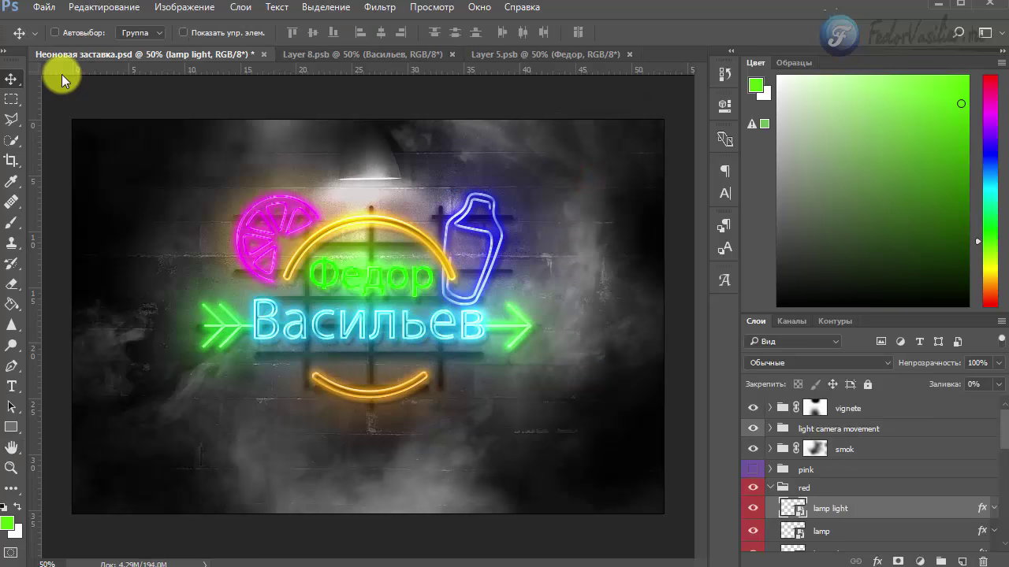
left_click(39, 9)
mouse_move(142, 235)
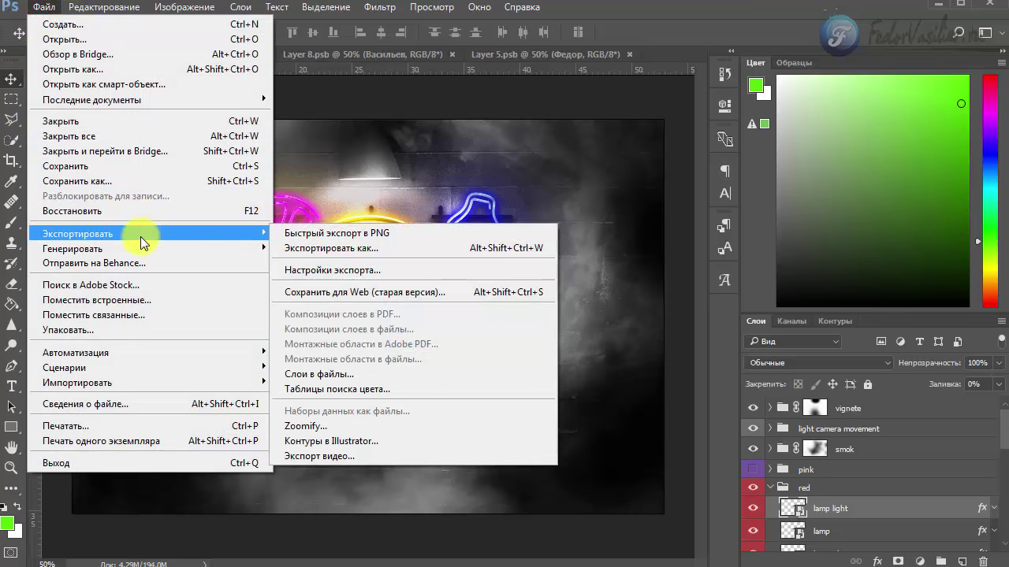
left_click(372, 293)
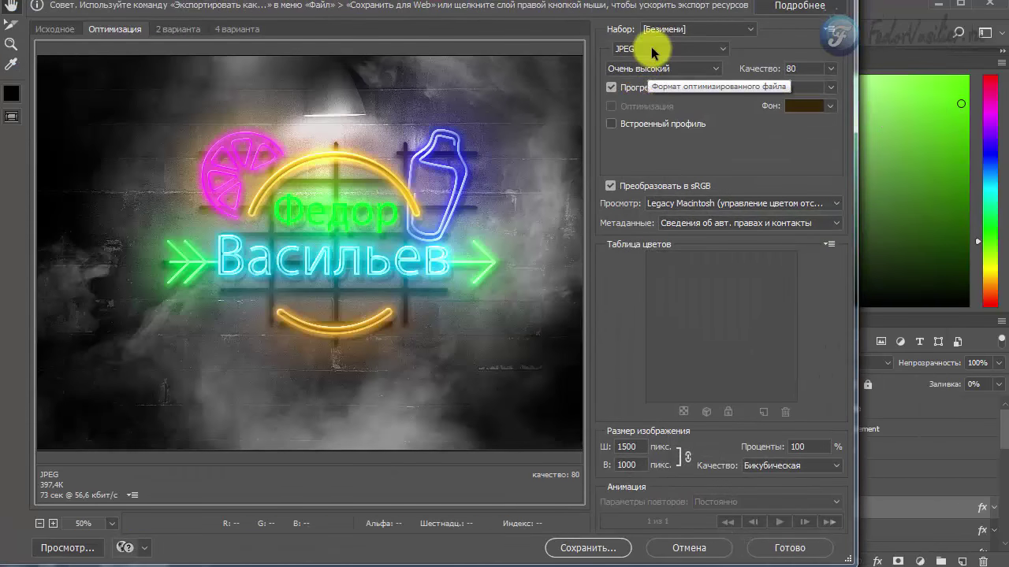
left_click(686, 68)
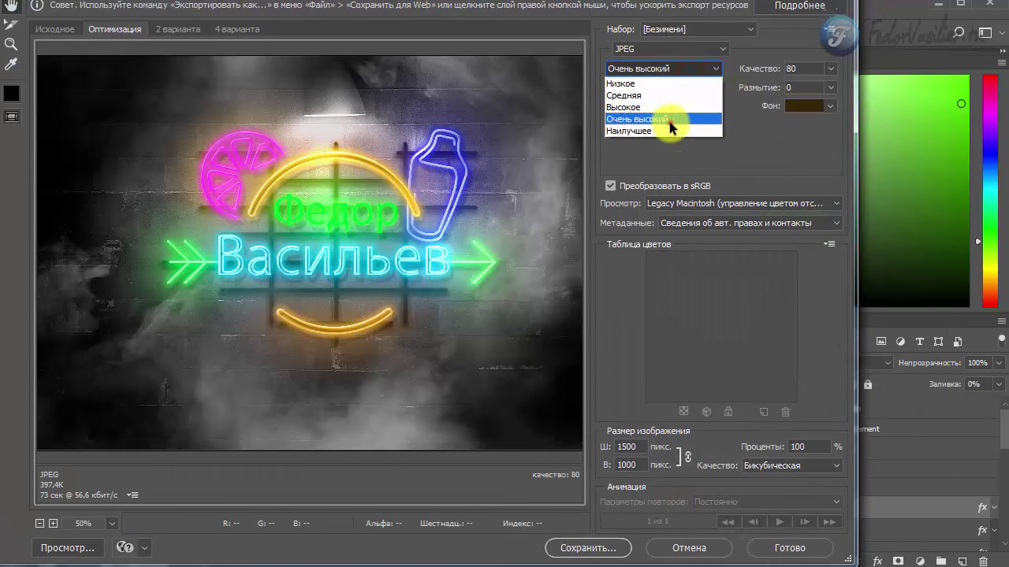
left_click(669, 122)
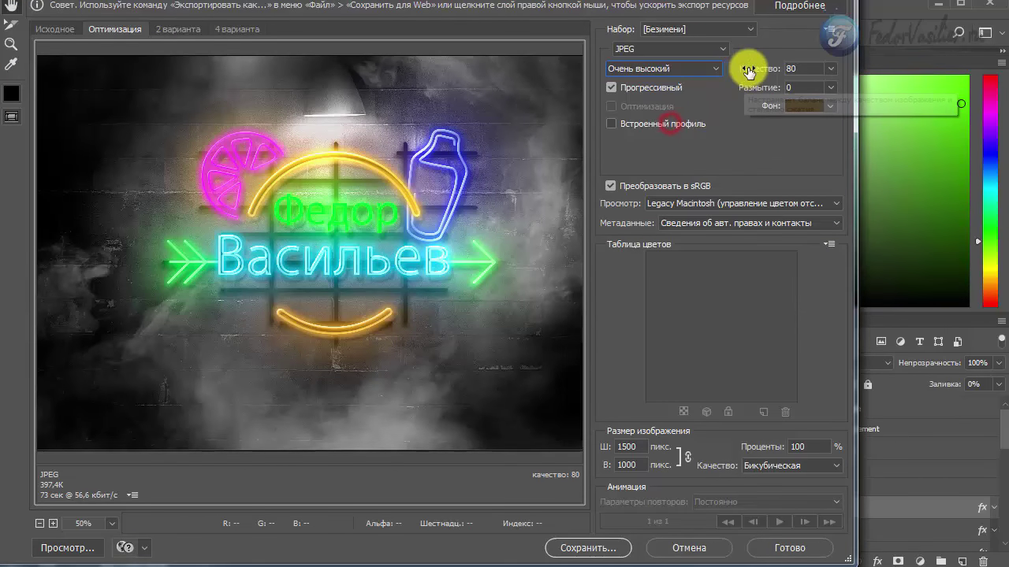
left_click(665, 49)
left_click(659, 98)
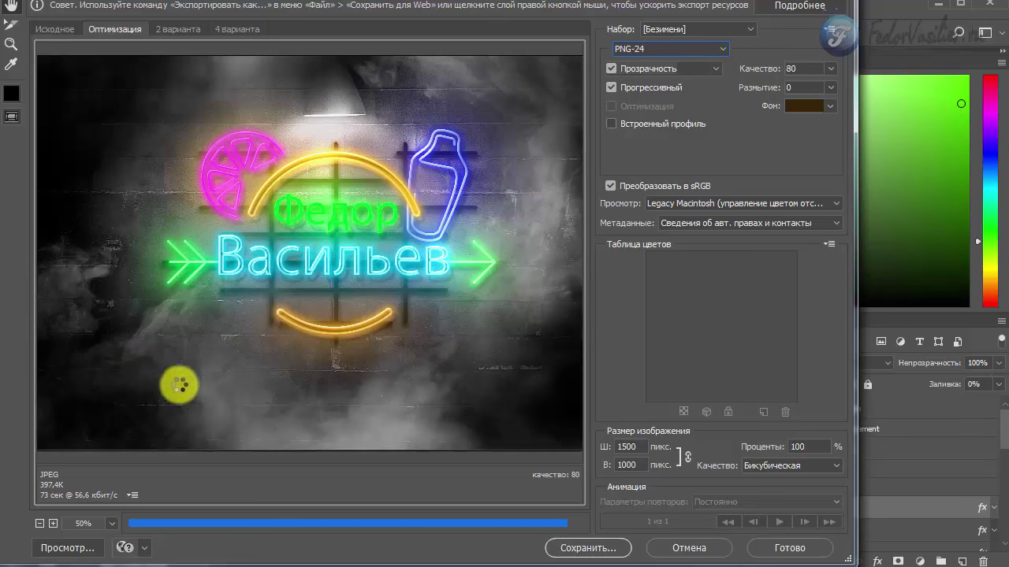
left_click(669, 548)
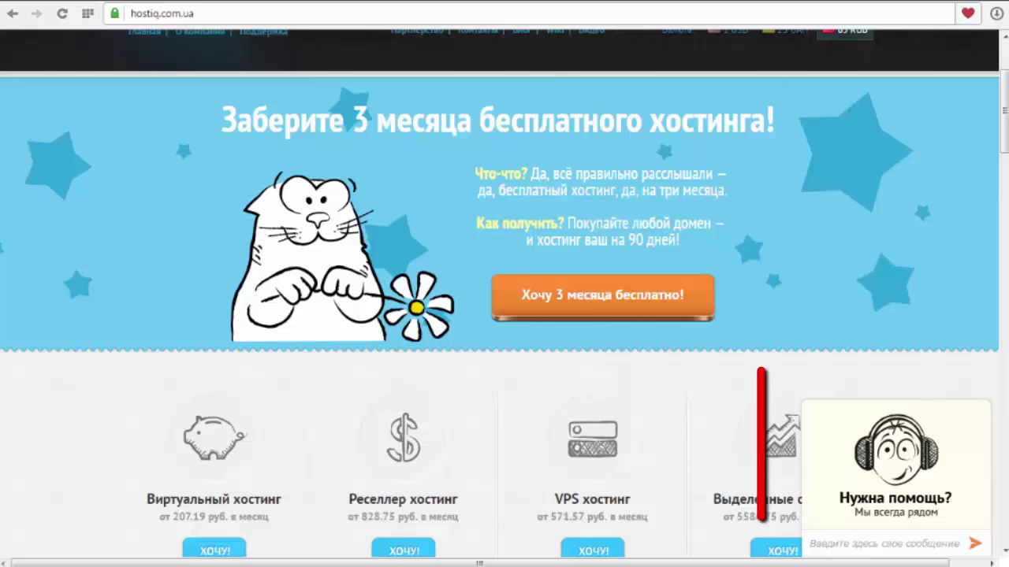
Open the Нужна помощь? support chat, then collapse it to the Начать чат! tab
left_click(889, 501)
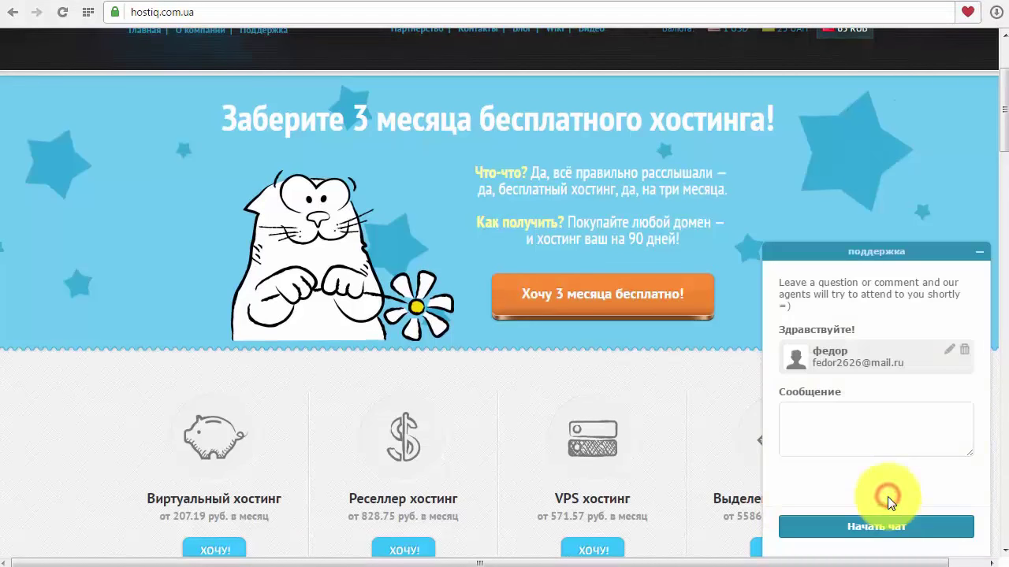
left_click(977, 255)
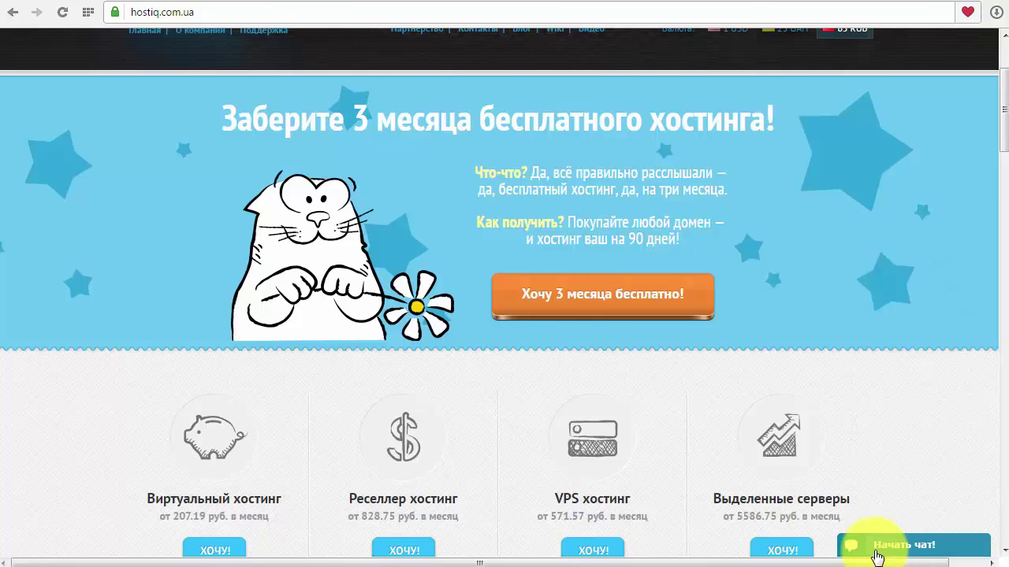
Open the Виртуальный хостинг page and scroll through the S2, S3 and S4 plan table
left_click(877, 557)
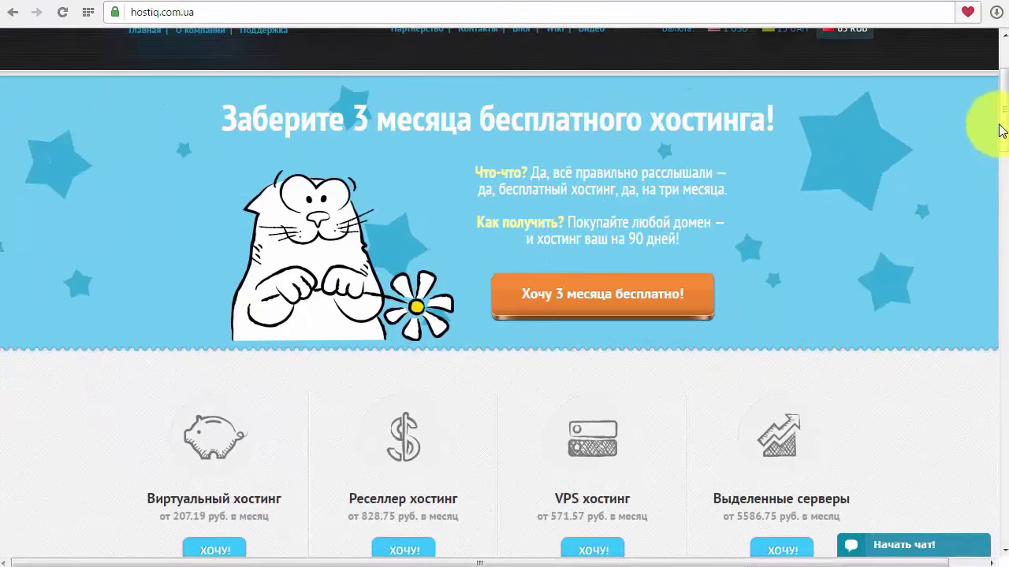
mouse_move(1003, 120)
left_mouse_down()
mouse_move(1005, 171)
mouse_move(1005, 124)
left_mouse_up()
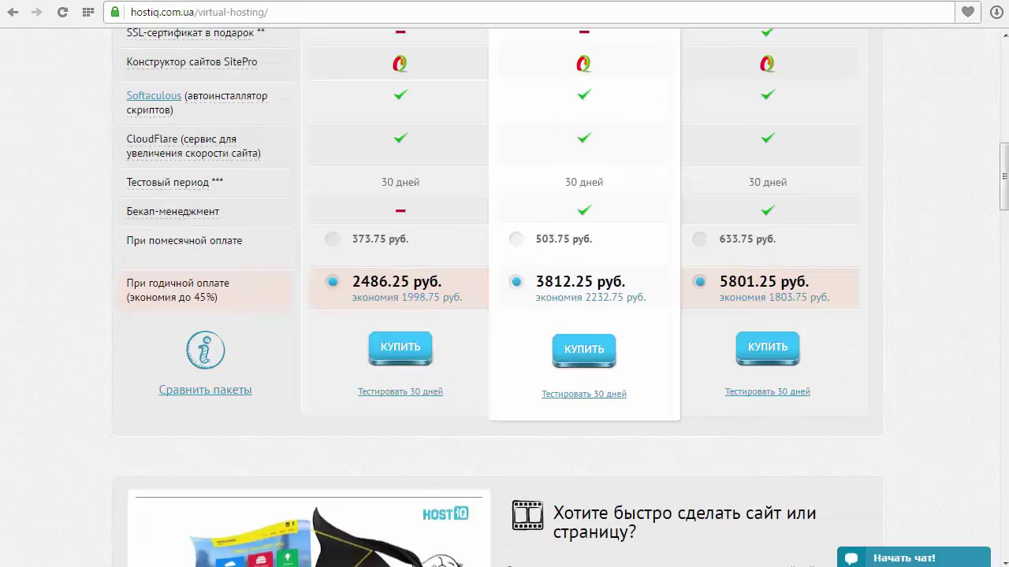
scroll(748, 473, "down", 10)
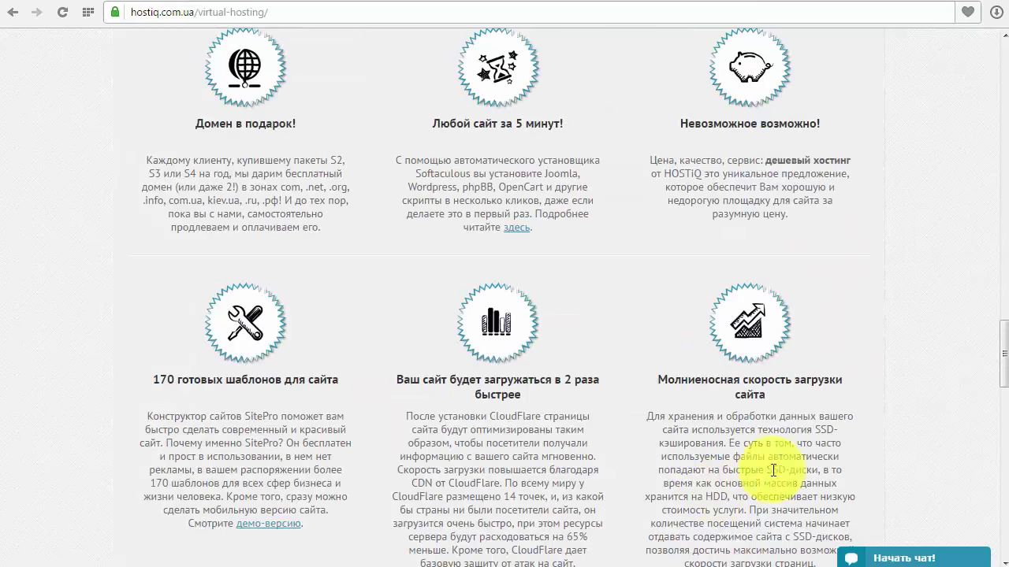
left_click_drag(1005, 361, 740, 512)
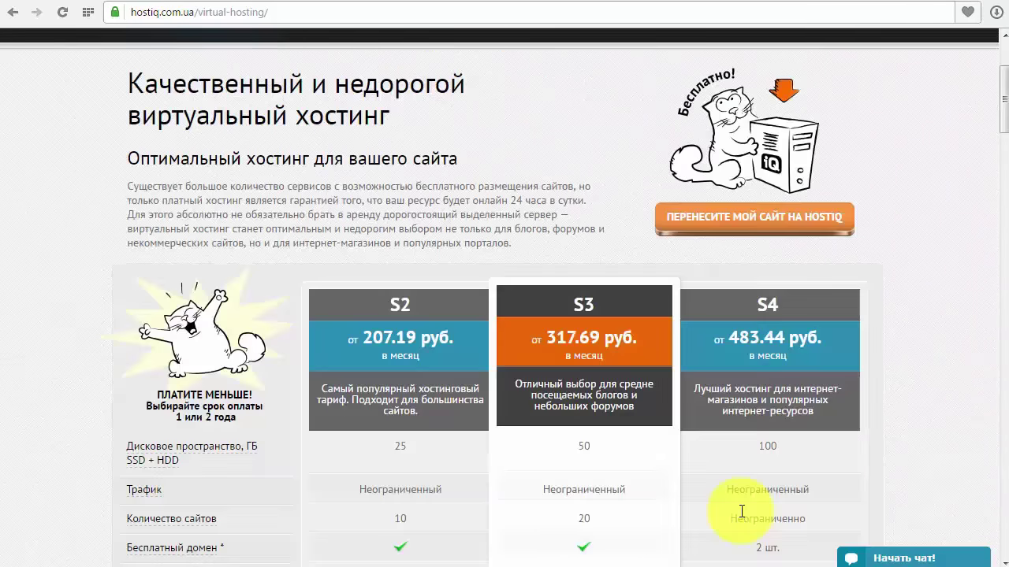